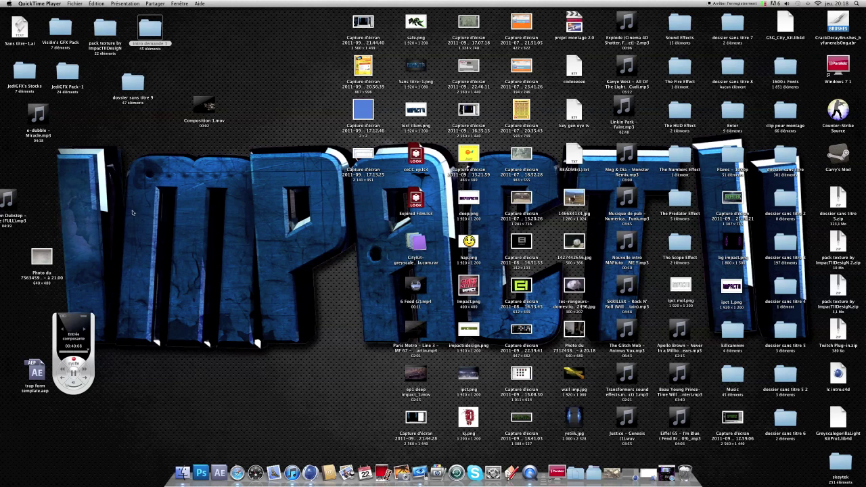
# - In Safari, open the "300 likes = tutoriel" video from the channel page, watch the intro preview, pause it and close the browser window
pyautogui.click(236, 473)
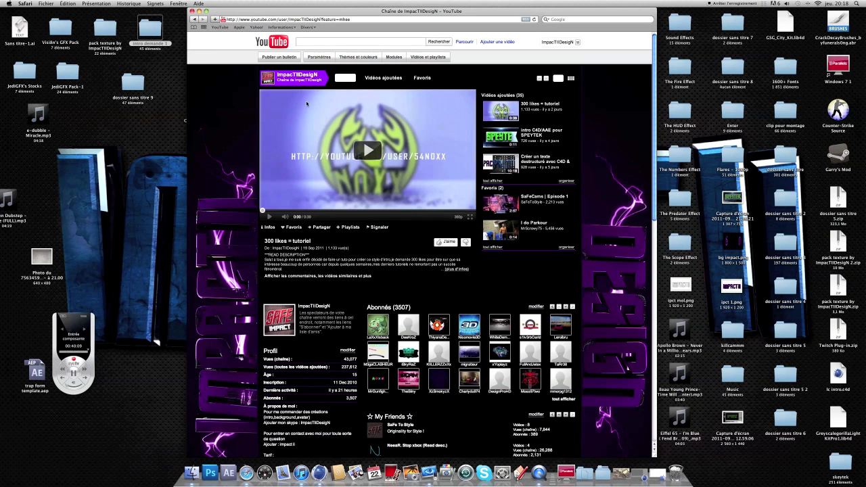
pyautogui.click(300, 276)
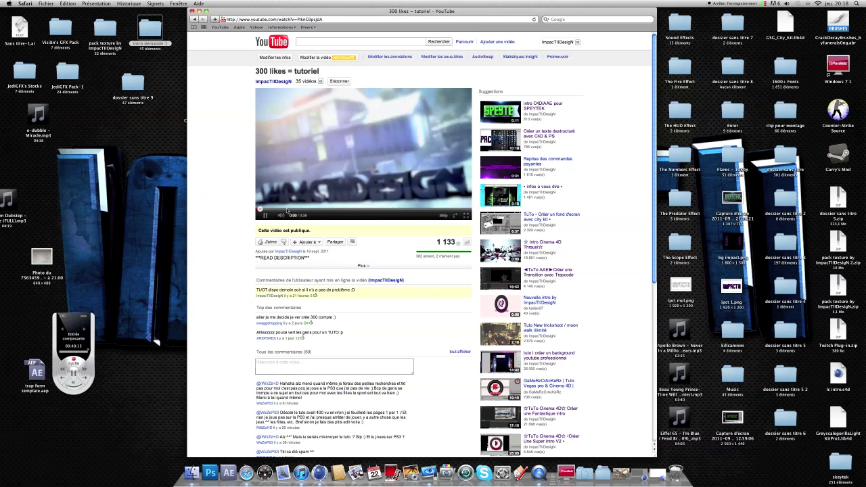
pyautogui.click(278, 210)
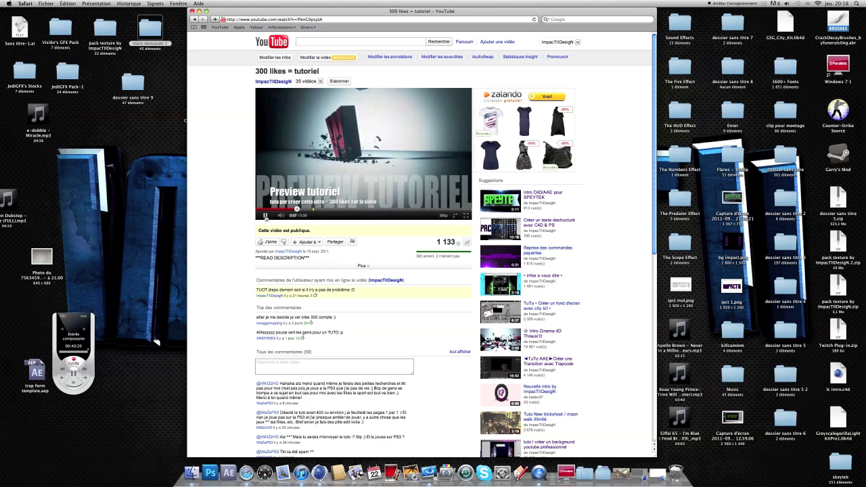
pyautogui.click(265, 217)
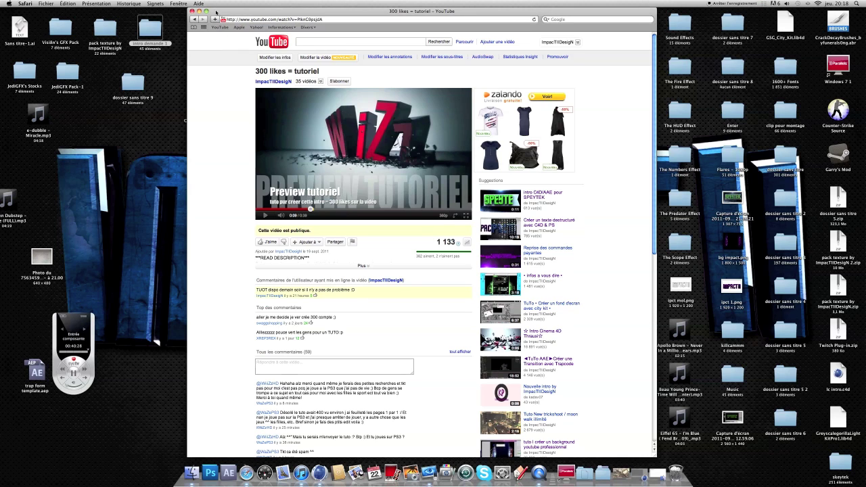
pyautogui.click(191, 11)
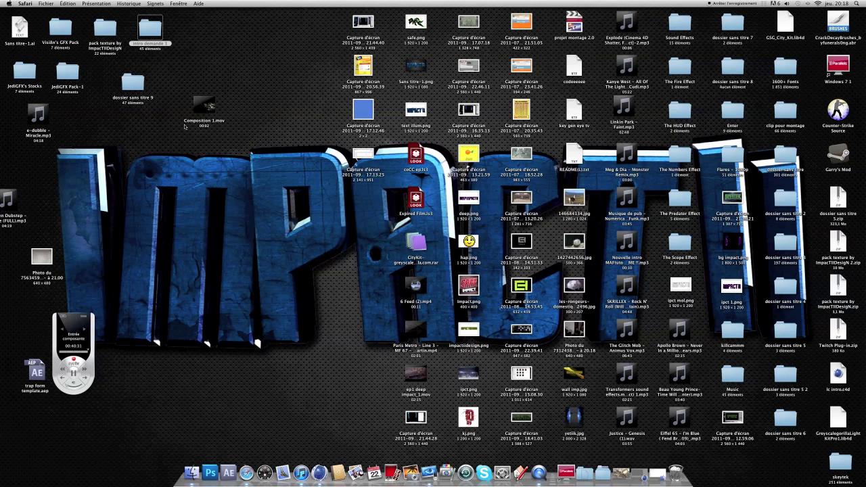
# - Open Composition 1_12_1_7.mov from the intro demande 1 folder, pause it at the shattering letters and close the folder window
pyautogui.doubleClick(140, 33)
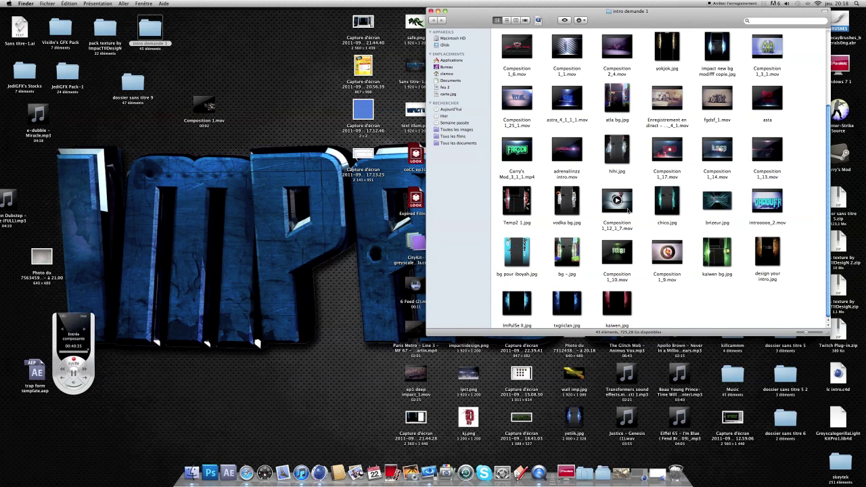
pyautogui.doubleClick(617, 200)
pyautogui.click(250, 263)
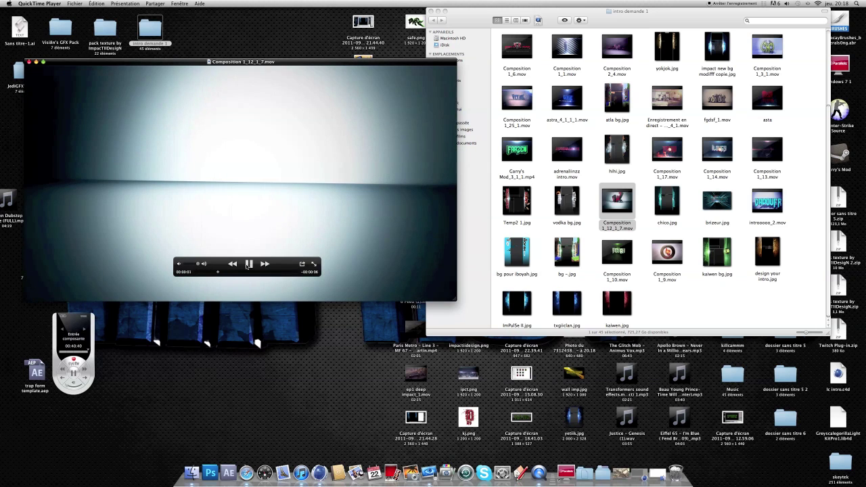
pyautogui.click(249, 264)
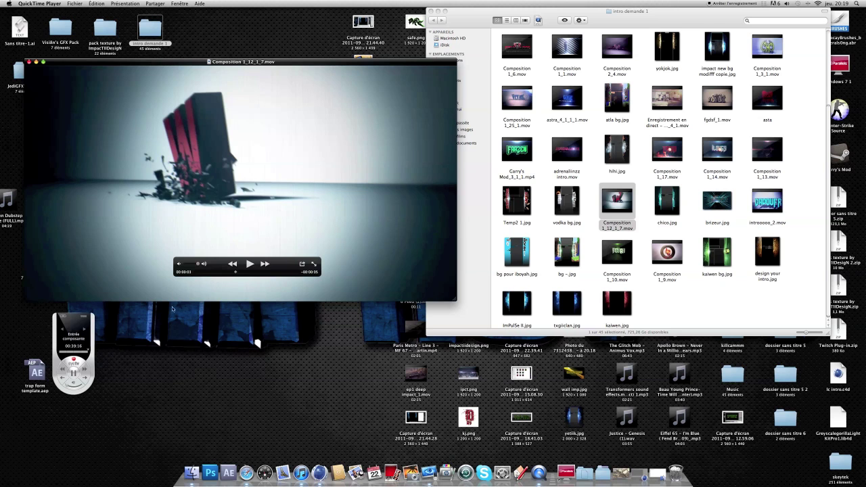
pyautogui.click(194, 473)
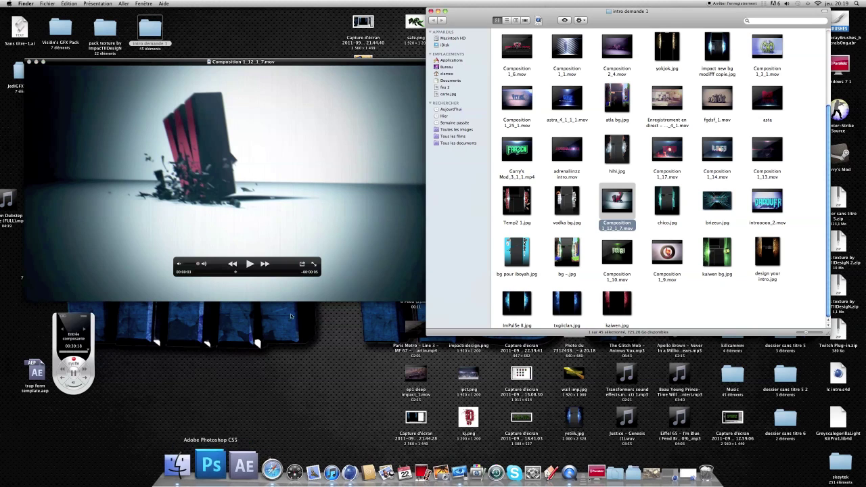
pyautogui.moveTo(462, 11); pyautogui.dragTo(401, 12)
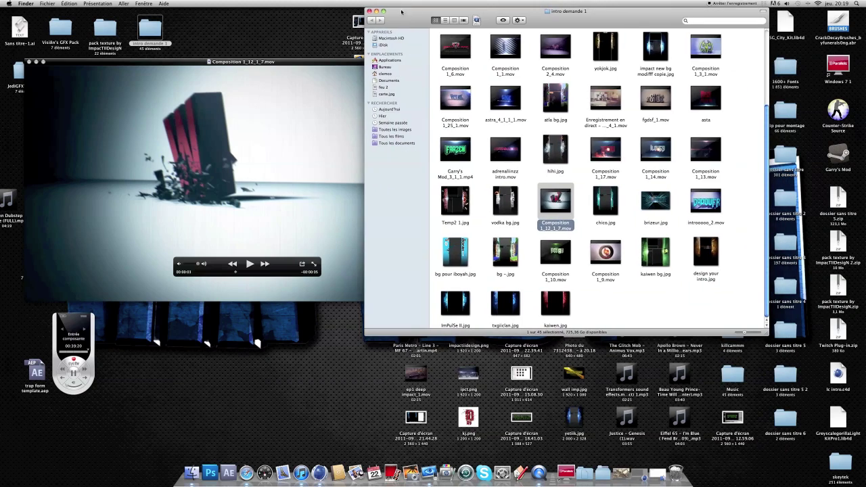
pyautogui.click(368, 11)
# - Open the Action_Essentials 2 720p folder inside action essential+sound effect and look over its effect categories
pyautogui.click(656, 473)
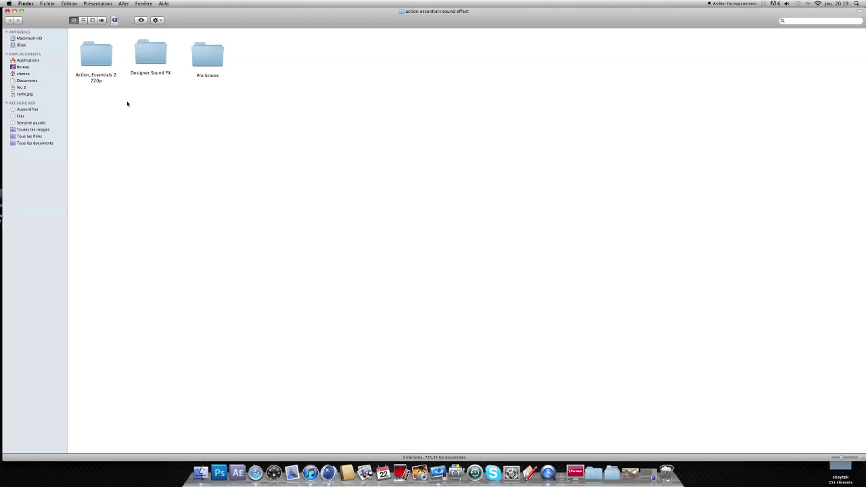
pyautogui.doubleClick(92, 55)
pyautogui.moveTo(252, 44)
pyautogui.mouseDown()
pyautogui.moveTo(174, 29)
pyautogui.moveTo(119, 154)
pyautogui.moveTo(74, 54)
pyautogui.moveTo(252, 47)
pyautogui.mouseUp()
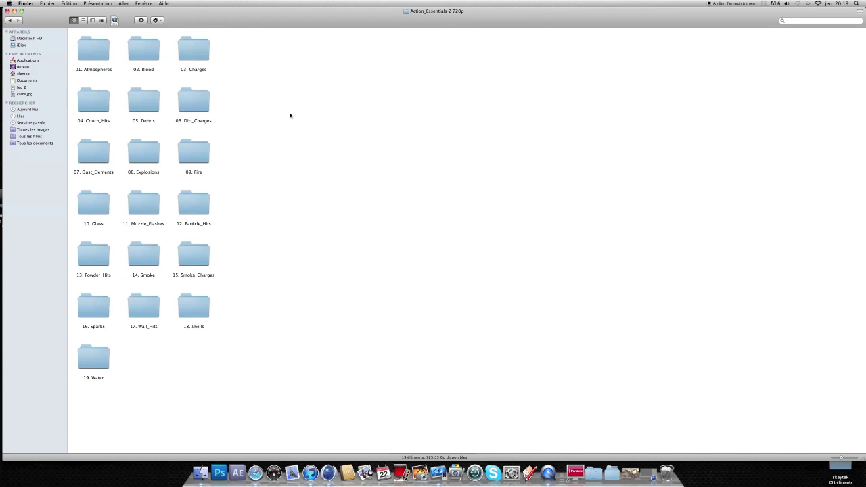
pyautogui.moveTo(79, 431); pyautogui.dragTo(108, 32)
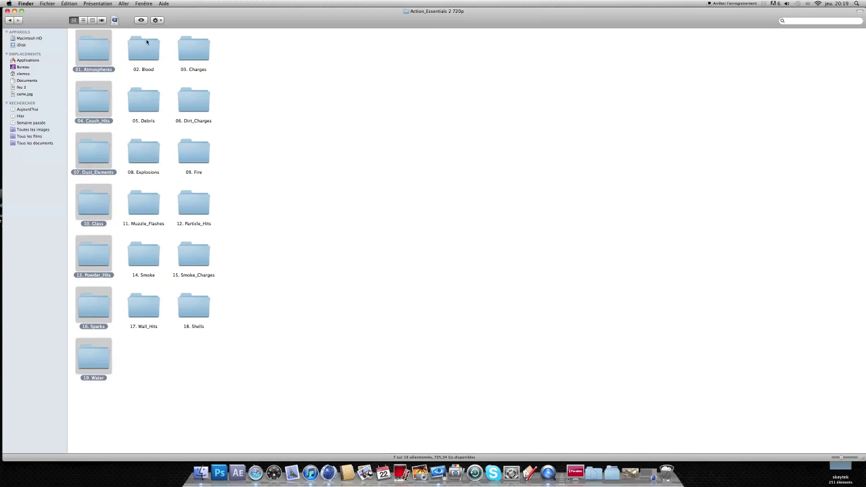
pyautogui.click(231, 46)
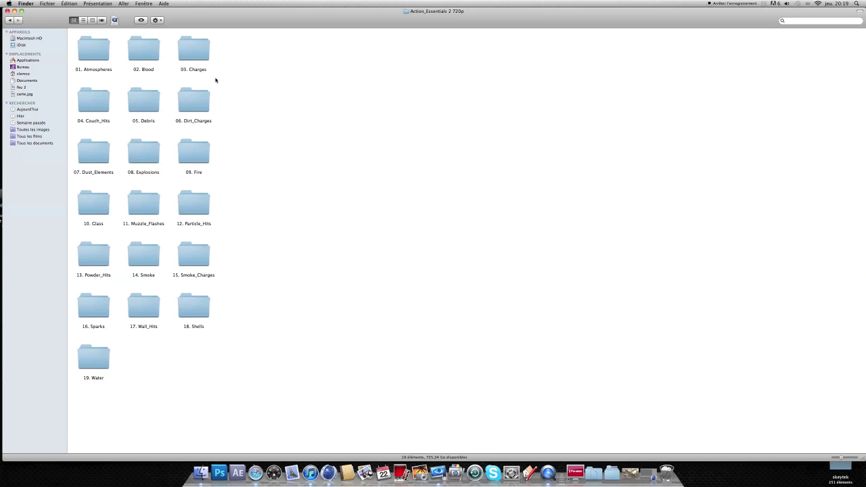
# - Preview Bouncing_Debris_02.mov from the 05. Debris folder, scrub through the clip and close the preview and folder window
pyautogui.doubleClick(145, 100)
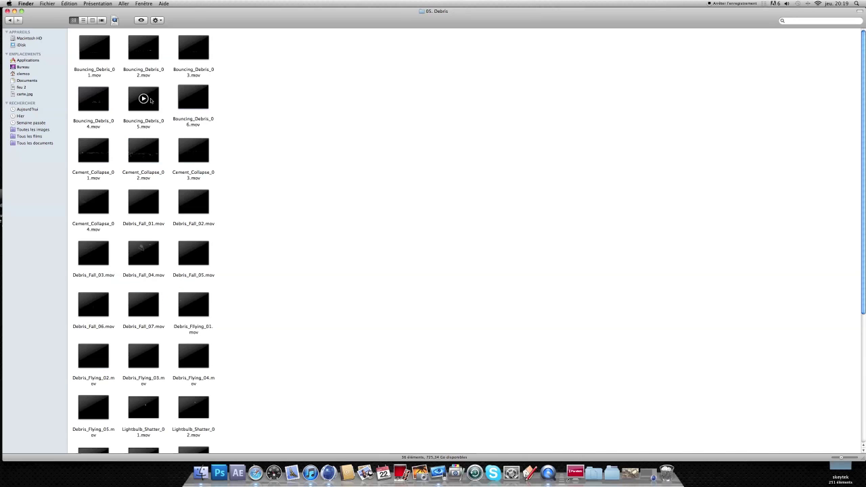
pyautogui.click(152, 57)
pyautogui.press('space')
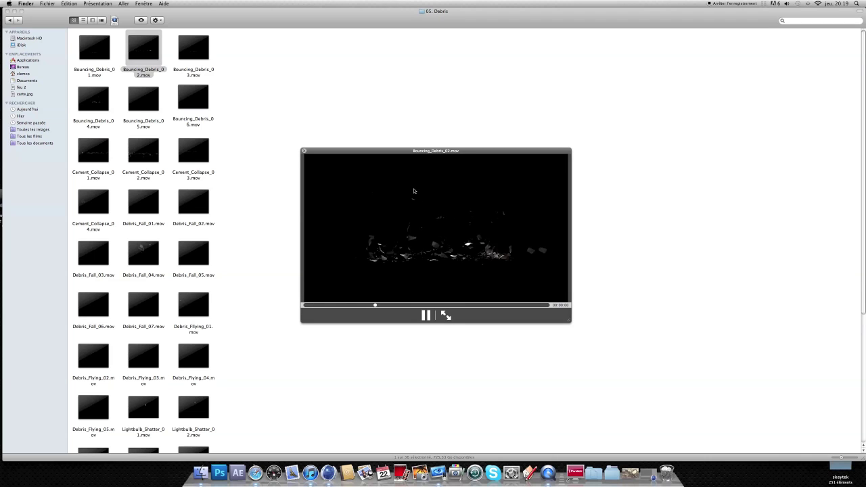
pyautogui.press('space')
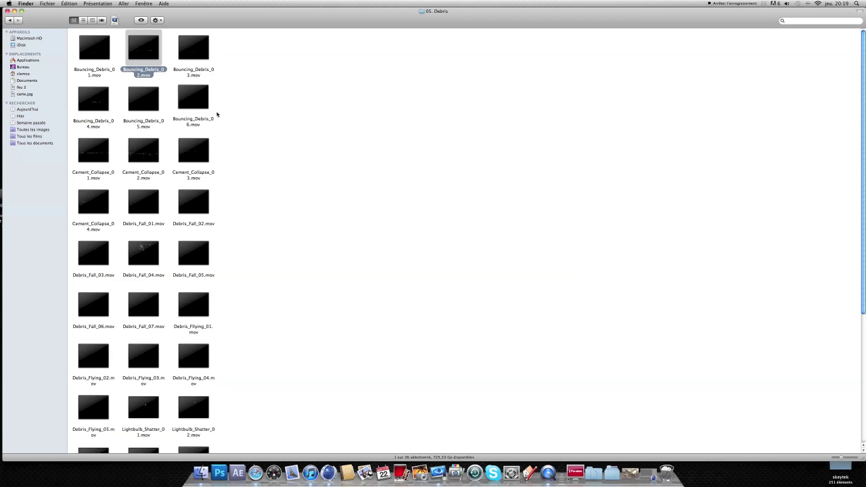
pyautogui.press('space')
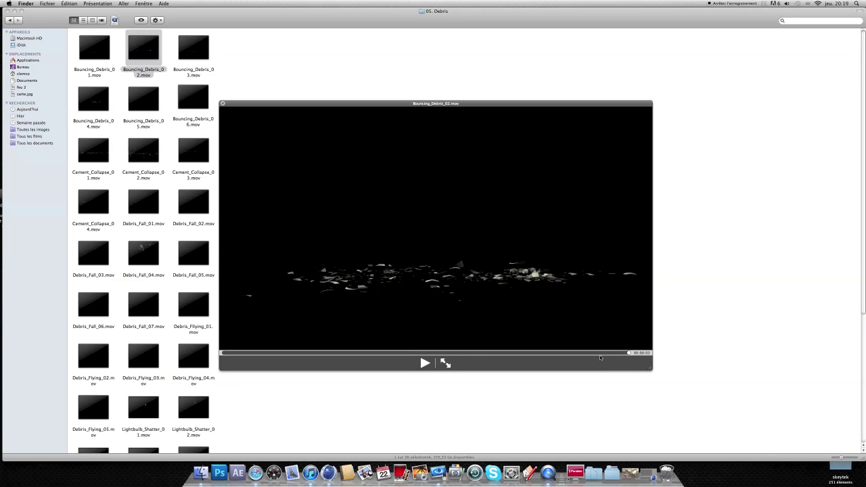
pyautogui.click(246, 356)
pyautogui.moveTo(246, 356); pyautogui.dragTo(294, 355)
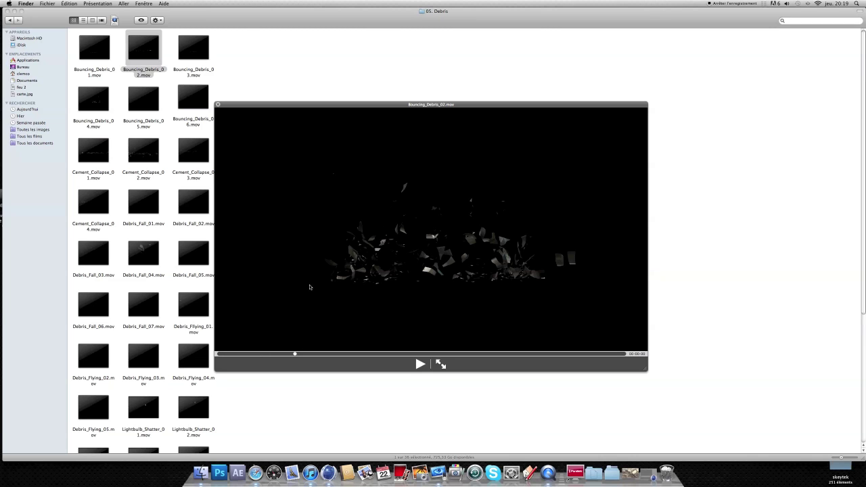
pyautogui.press('space')
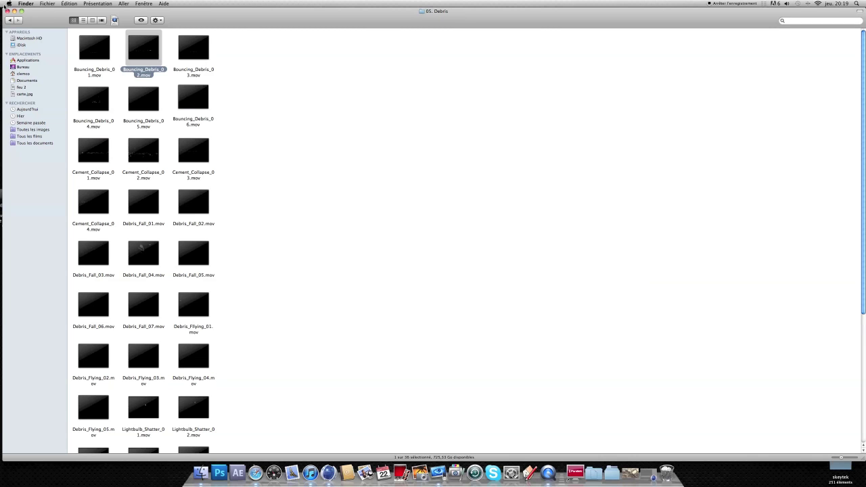
pyautogui.click(7, 11)
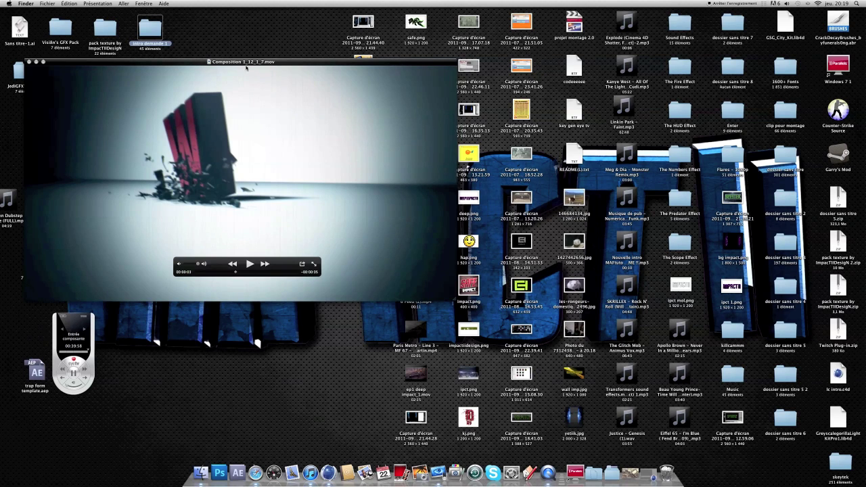
# - Move the paused movie window aside and reopen the action essential+sound effect folder from Documents in a Finder window
pyautogui.moveTo(247, 67); pyautogui.dragTo(372, 86)
pyautogui.click(200, 475)
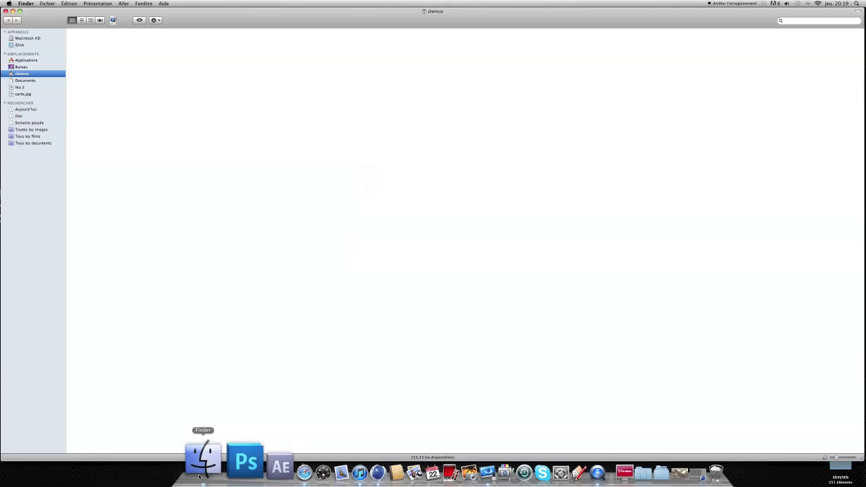
pyautogui.click(5, 12)
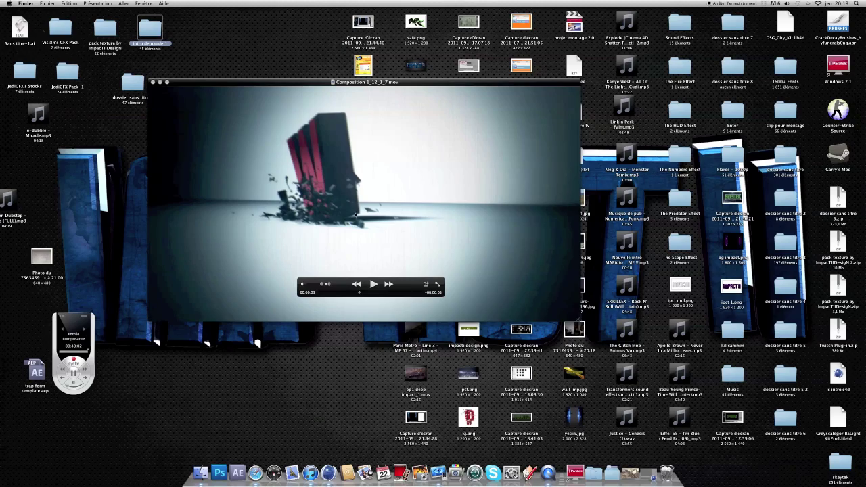
pyautogui.click(593, 474)
pyautogui.scroll(-5, 545, 328)
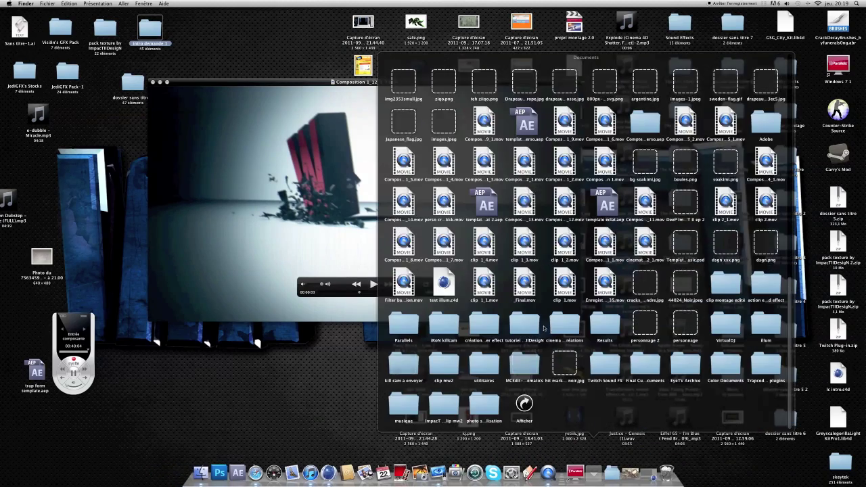
pyautogui.click(767, 285)
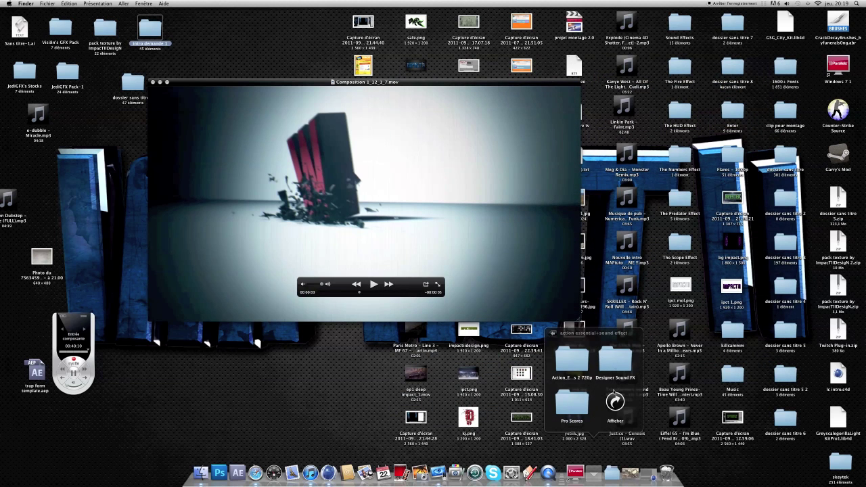
pyautogui.click(616, 403)
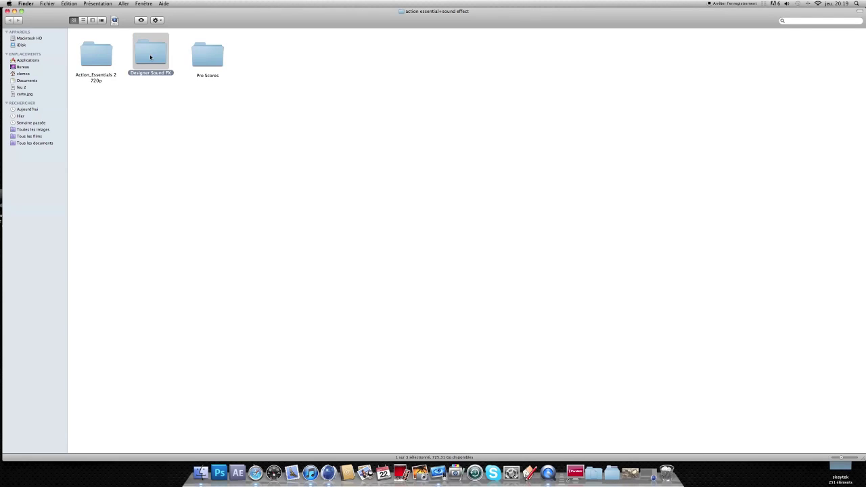
# - Examine the Swishes (100) sounds in the Designer Sound FX folder, then close the folder window and the paused movie
pyautogui.doubleClick(151, 54)
pyautogui.moveTo(218, 11); pyautogui.dragTo(281, 12)
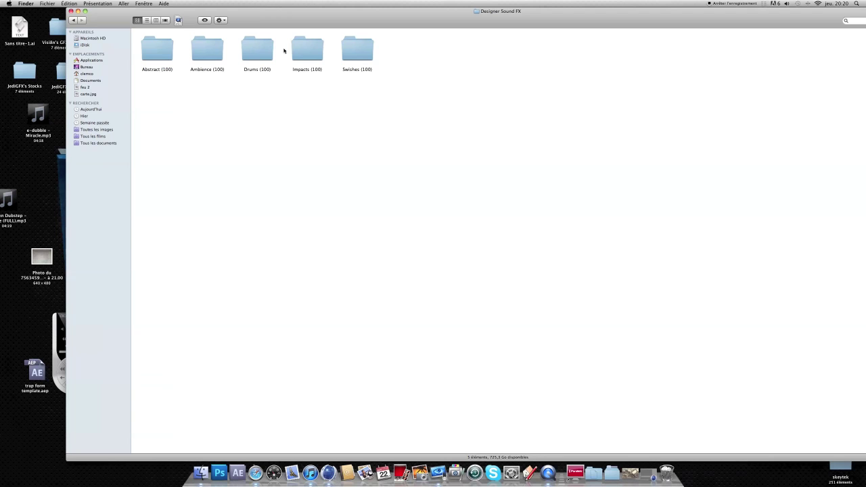
pyautogui.doubleClick(355, 52)
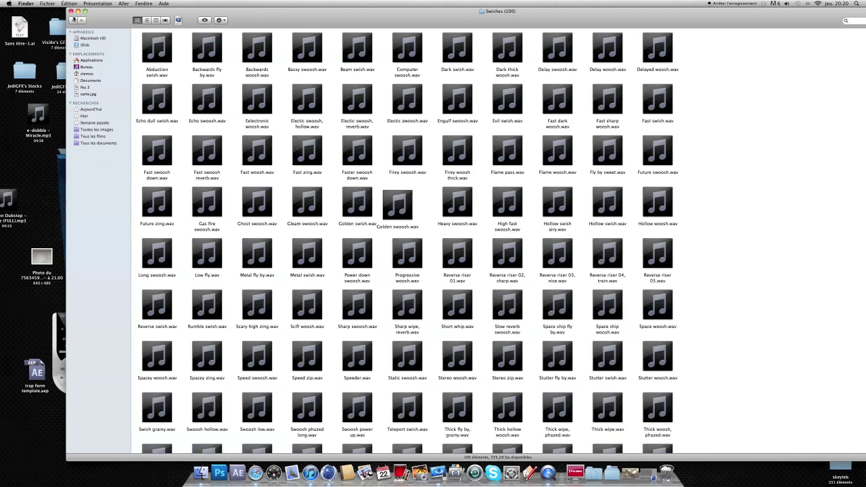
pyautogui.click(74, 20)
pyautogui.moveTo(131, 18); pyautogui.dragTo(69, 14)
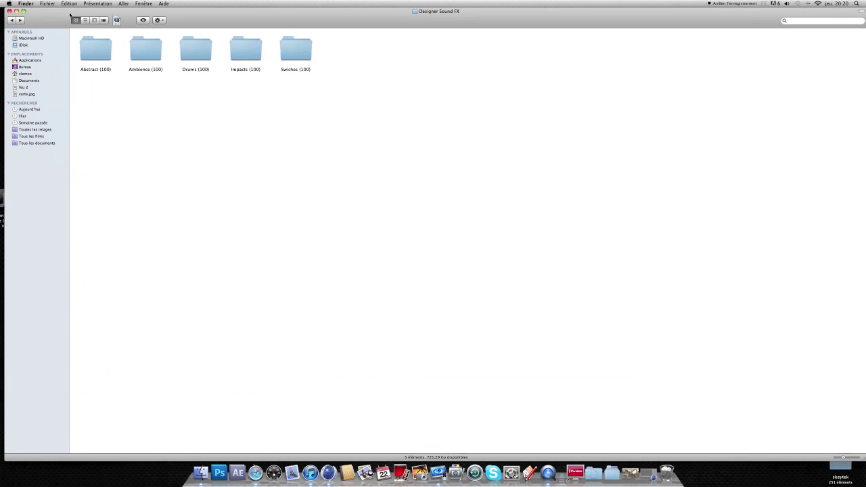
pyautogui.moveTo(70, 13); pyautogui.dragTo(67, 13)
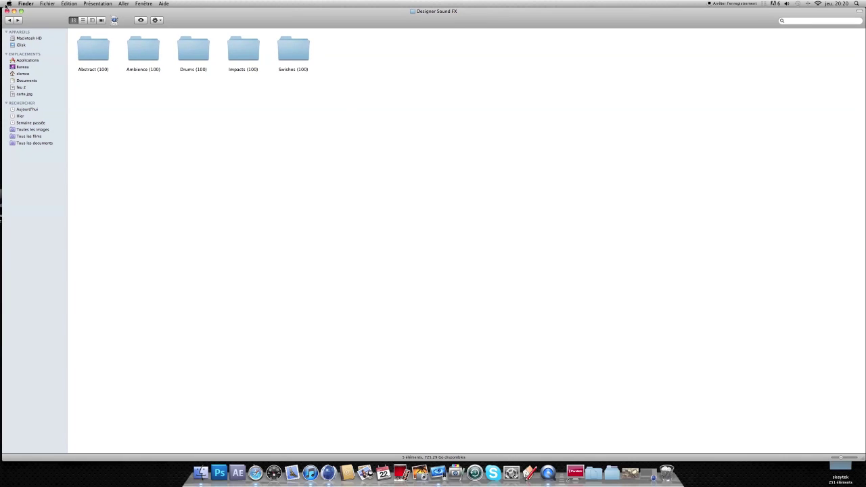
pyautogui.click(7, 10)
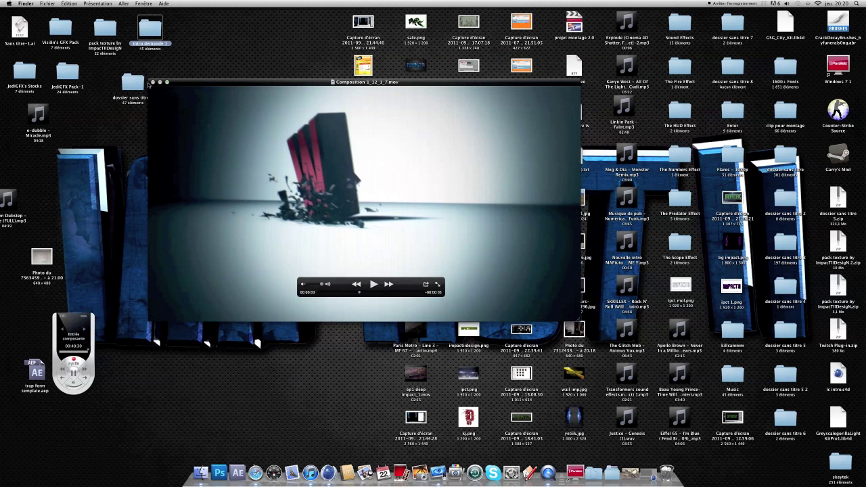
pyautogui.click(153, 82)
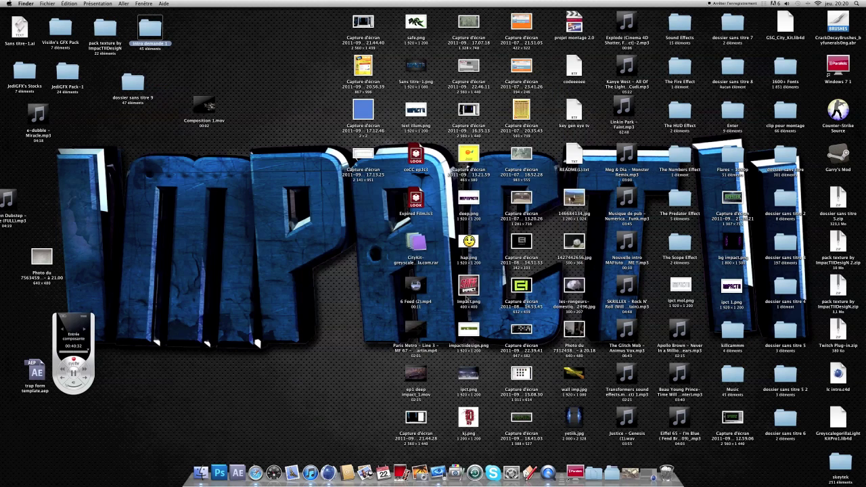
# - Switch to Cinema 4D and add a MoGraph text object to the empty scene
pyautogui.click(648, 473)
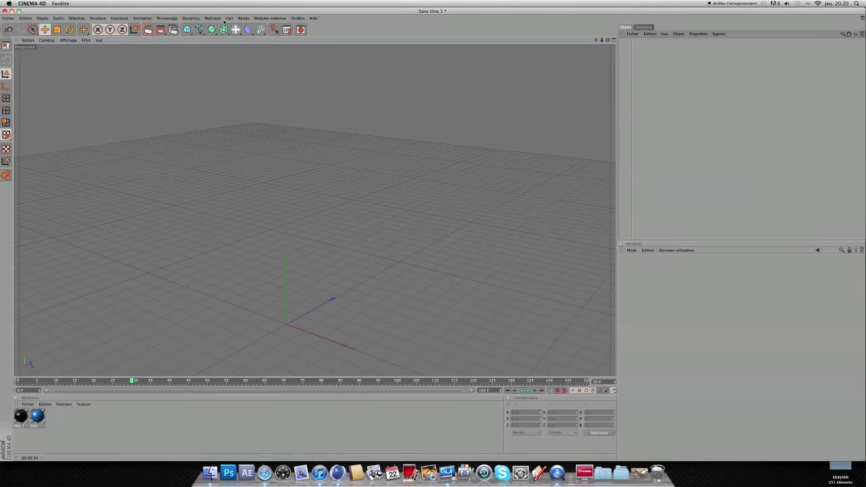
pyautogui.click(213, 17)
pyautogui.click(223, 81)
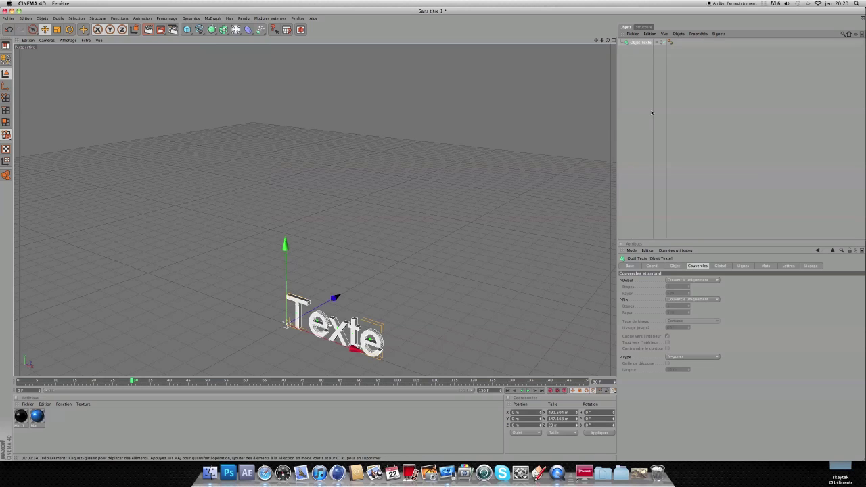
pyautogui.scroll(3, 299, 340)
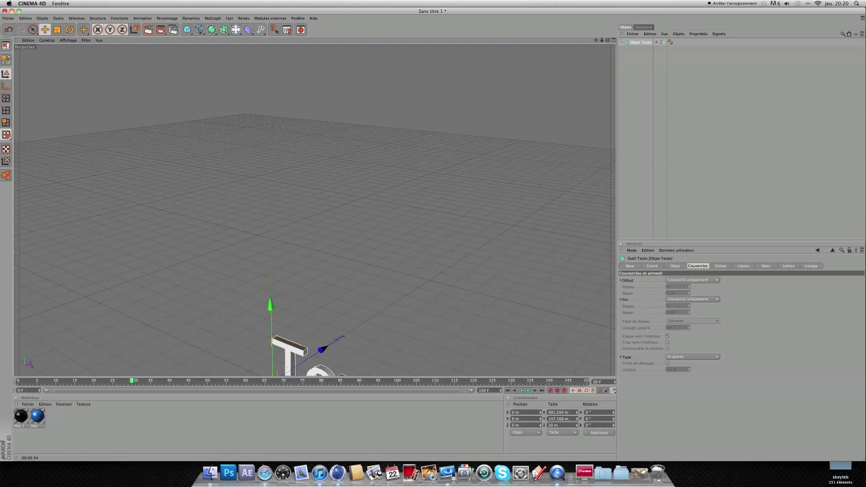
# - Replace the text object's default wording with "ipct"
pyautogui.moveTo(599, 40); pyautogui.dragTo(483, 131)
pyautogui.scroll(3, 472, 135)
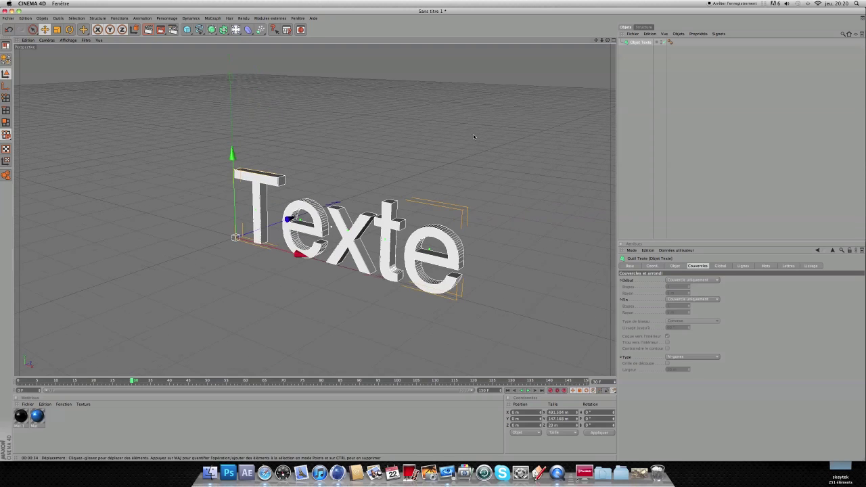
pyautogui.click(674, 266)
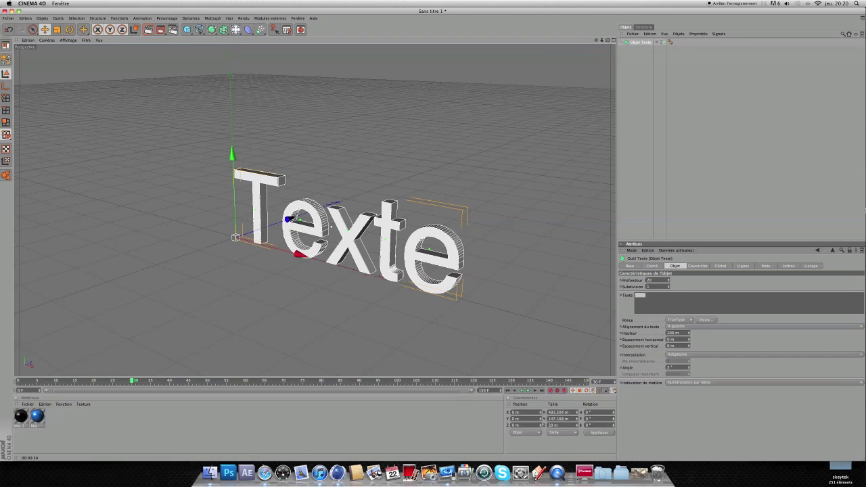
pyautogui.press('BackSpace')
pyautogui.click(741, 337)
pyautogui.scroll(5, 273, 253)
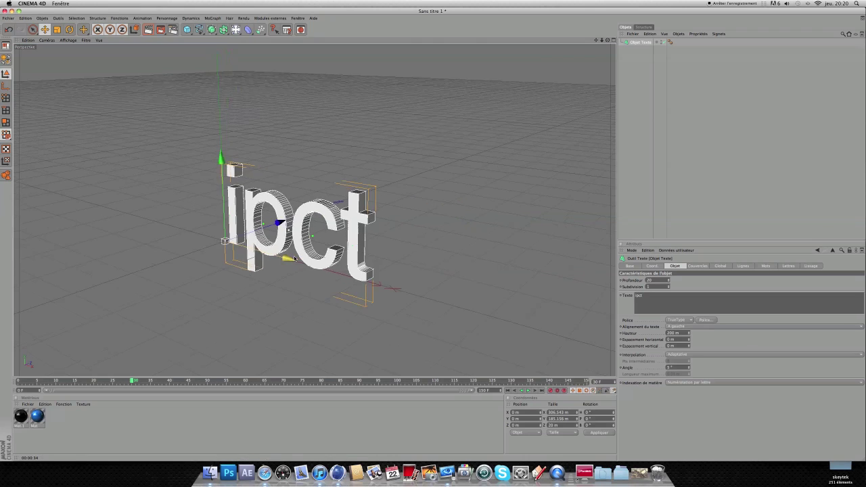
# - Change the text object's font to Devil Breeze in the Bold style
pyautogui.keyDown('alt'); pyautogui.moveTo(274, 253); pyautogui.dragTo(398, 247, button='middle'); pyautogui.keyUp('alt')
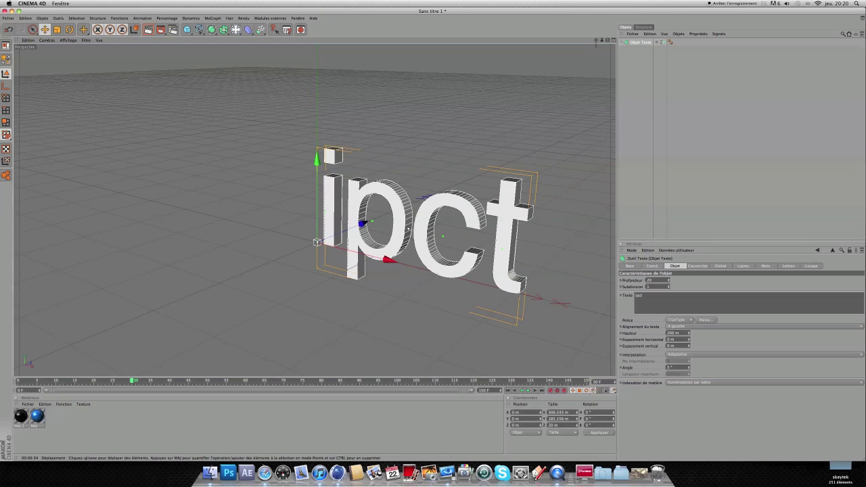
pyautogui.moveTo(597, 41); pyautogui.dragTo(559, 43)
pyautogui.click(704, 320)
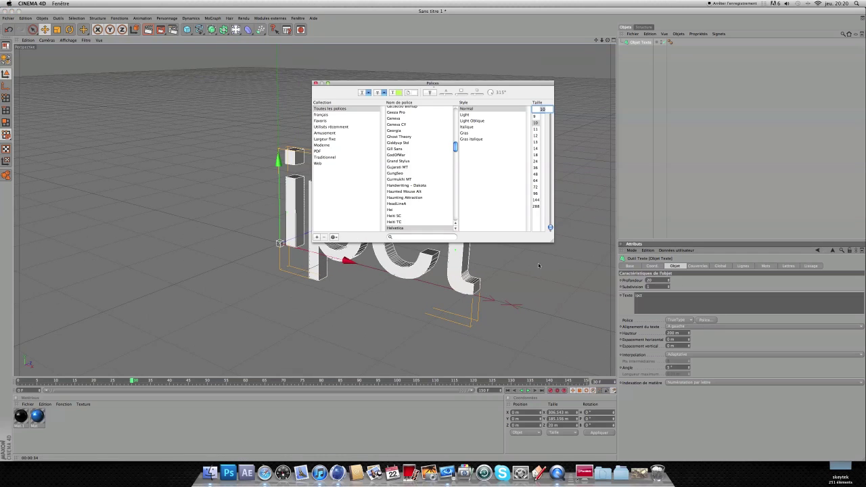
pyautogui.scroll(-5, 422, 157)
pyautogui.scroll(-5, 421, 159)
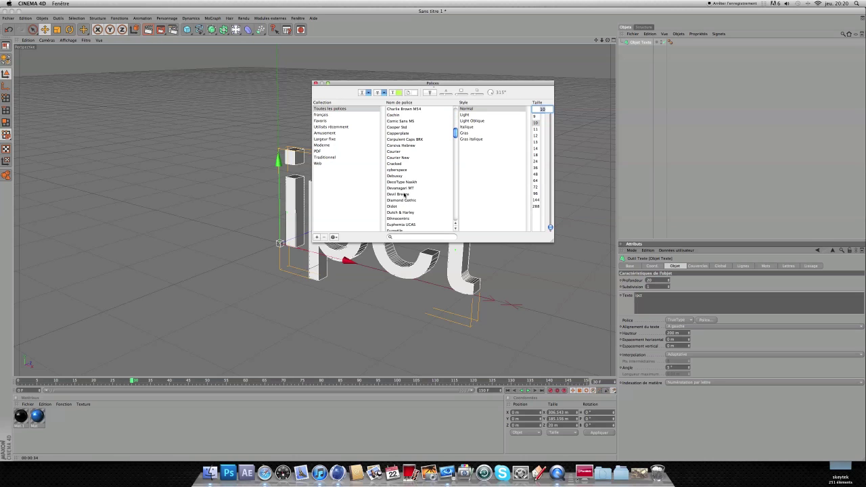
pyautogui.click(404, 195)
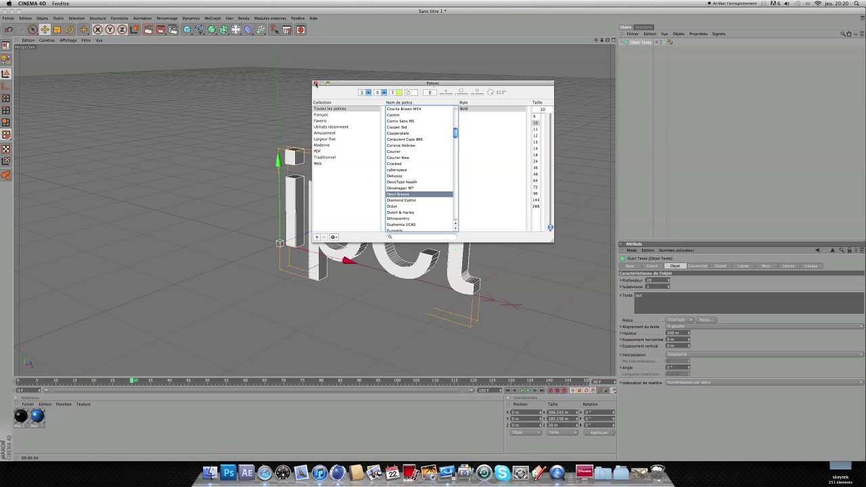
pyautogui.click(315, 83)
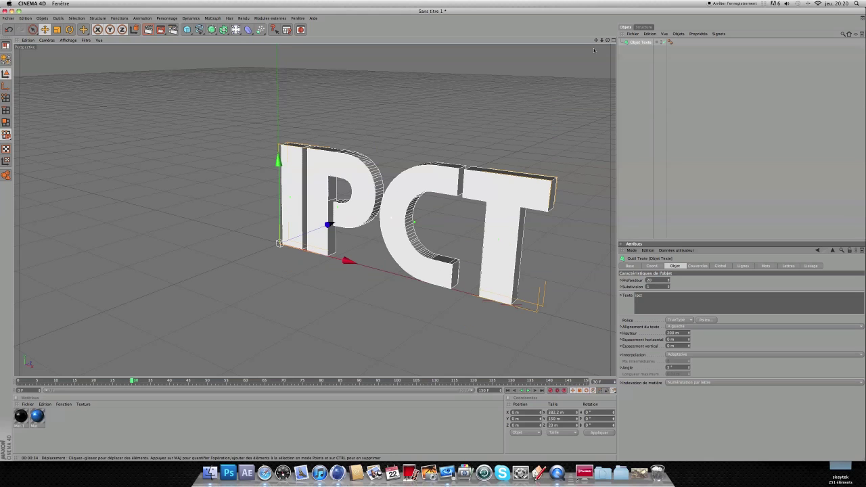
pyautogui.moveTo(596, 40); pyautogui.dragTo(602, 42)
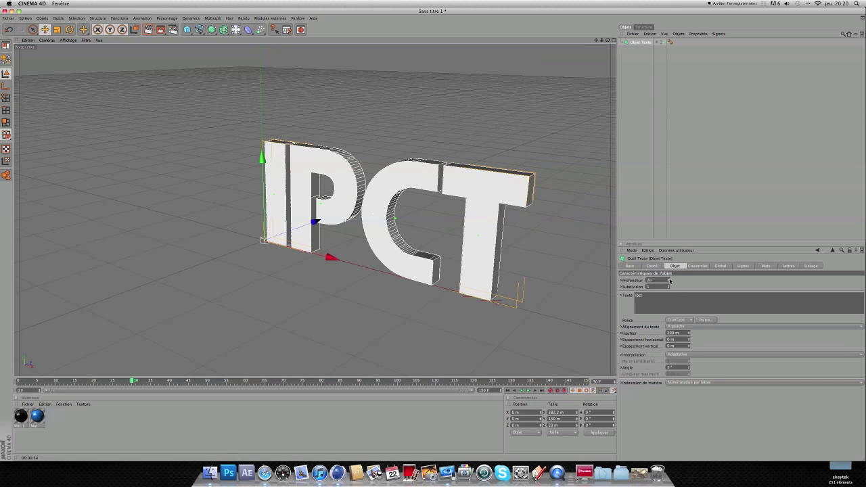
# - Set the text's depth to 42 and give both its start and end a cap with fillet
pyautogui.moveTo(669, 280); pyautogui.dragTo(668, 282)
pyautogui.click(697, 266)
pyautogui.click(697, 279)
pyautogui.click(698, 305)
pyautogui.click(698, 299)
pyautogui.click(699, 325)
pyautogui.click(675, 266)
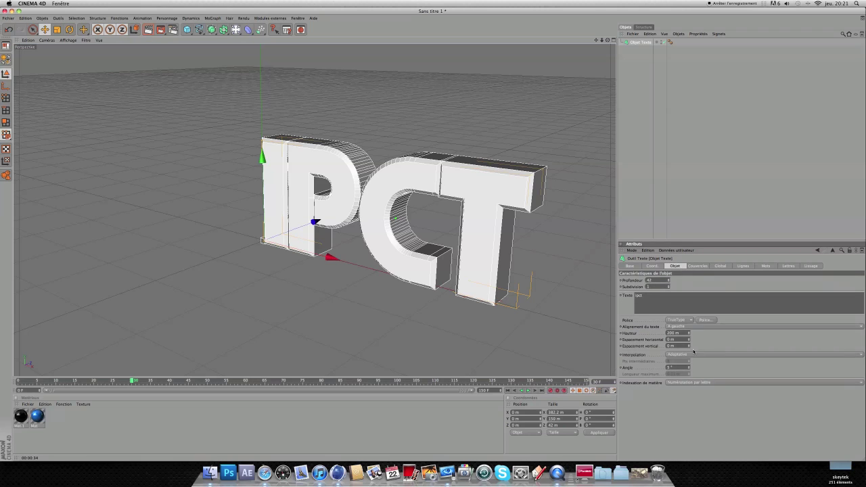
# - Create a new material and set its colour to blue with RGB 0, 110, 255
pyautogui.click(63, 420)
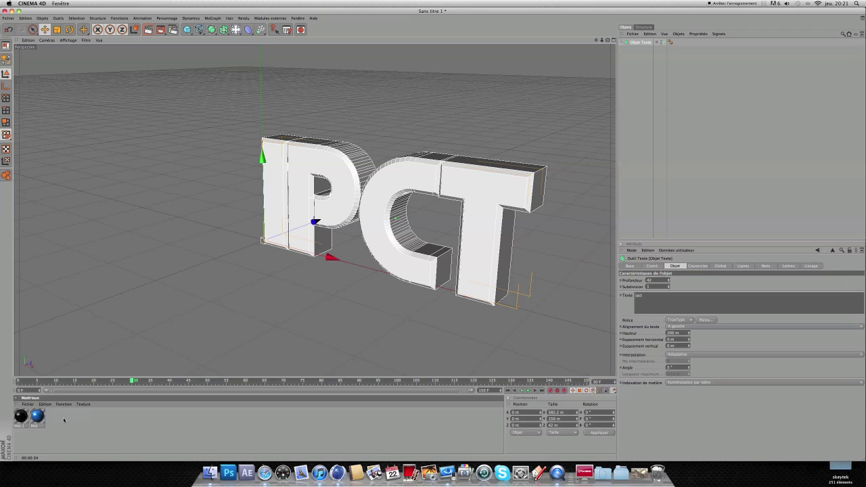
pyautogui.click(28, 405)
pyautogui.click(38, 420)
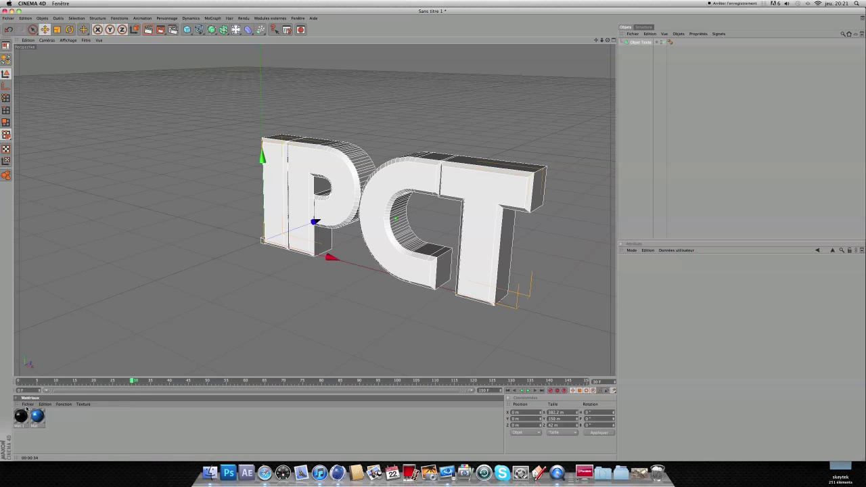
pyautogui.click(27, 405)
pyautogui.click(41, 317)
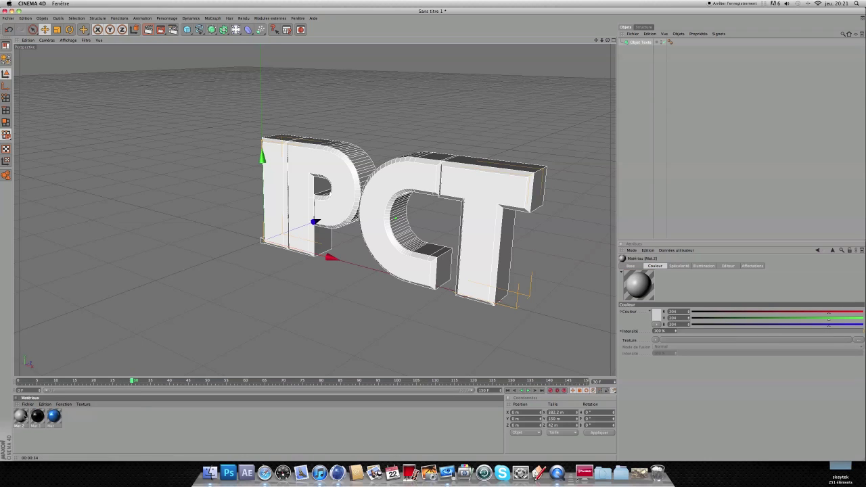
pyautogui.doubleClick(21, 415)
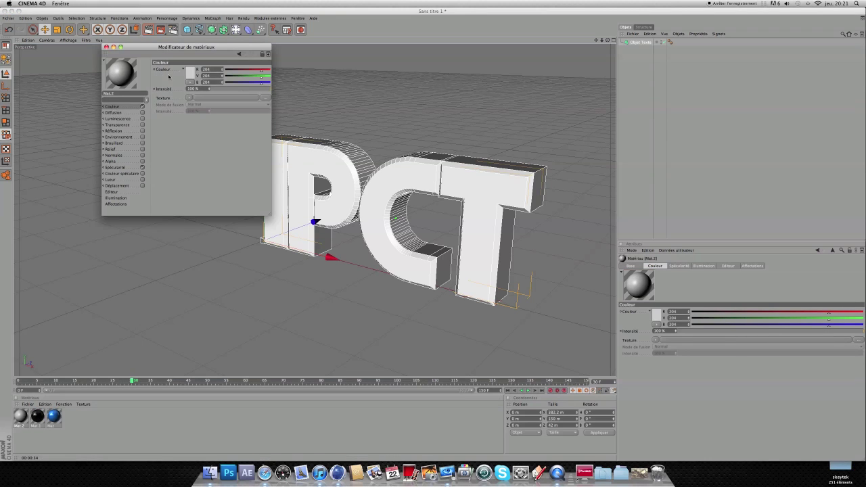
pyautogui.click(191, 73)
pyautogui.moveTo(207, 50); pyautogui.dragTo(214, 50)
pyautogui.click(194, 52)
pyautogui.click(203, 100)
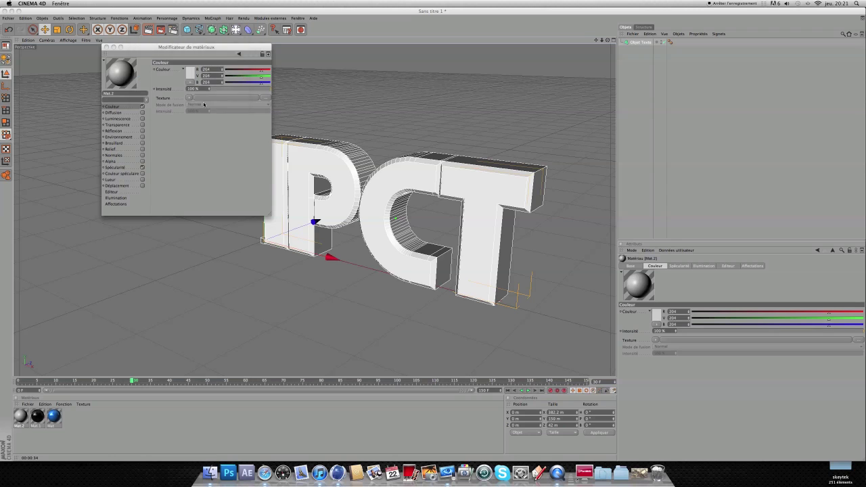
# - Enable reflection on the blue material at 21% intensity, with a Fresnel texture at 20% intensity
pyautogui.click(122, 131)
pyautogui.click(142, 130)
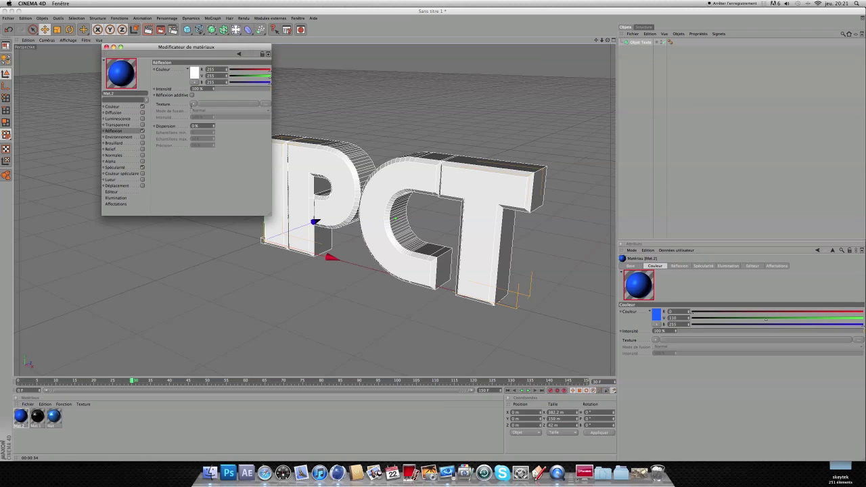
pyautogui.moveTo(228, 89); pyautogui.dragTo(225, 90)
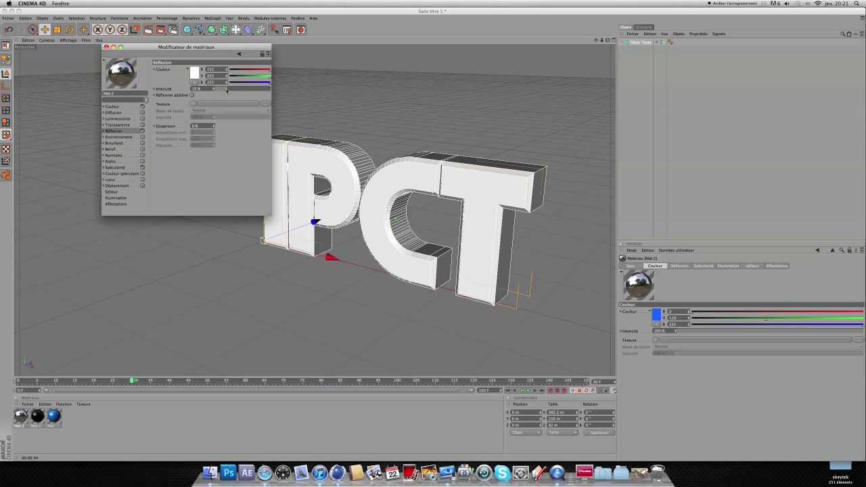
pyautogui.click(193, 103)
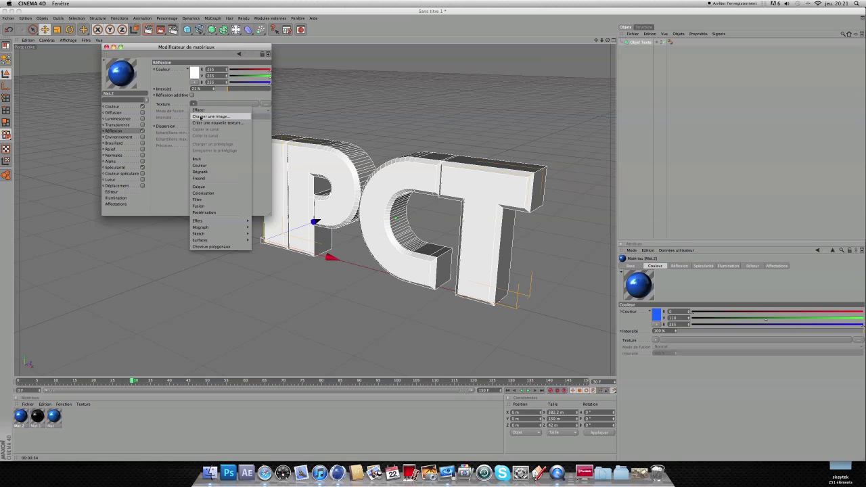
pyautogui.click(200, 178)
pyautogui.click(226, 136)
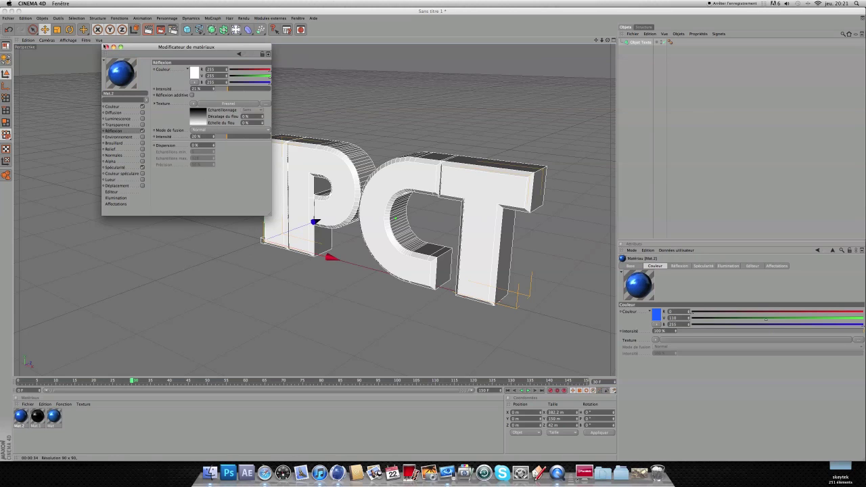
pyautogui.click(106, 46)
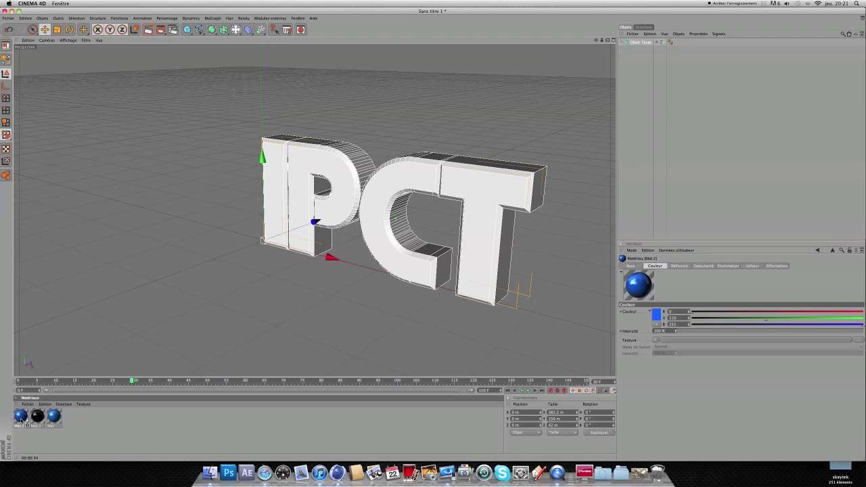
# - Apply the new blue material and the existing black material to the text object
pyautogui.moveTo(632, 43); pyautogui.dragTo(636, 42)
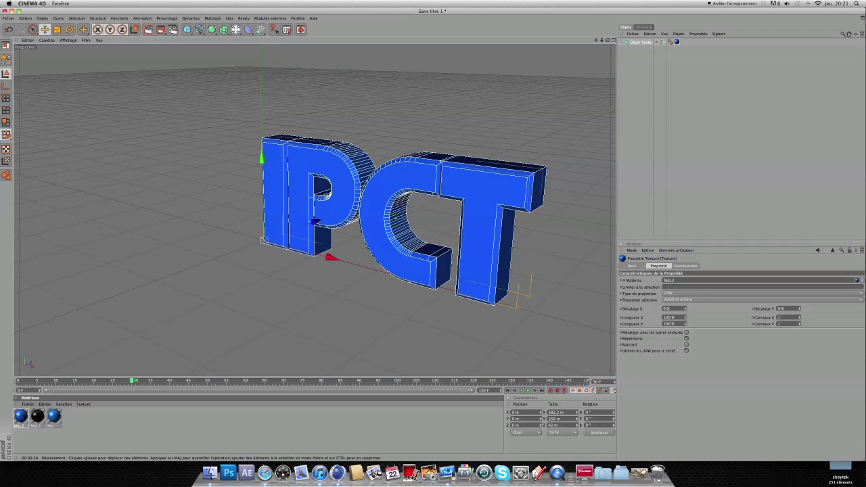
pyautogui.scroll(5, 552, 205)
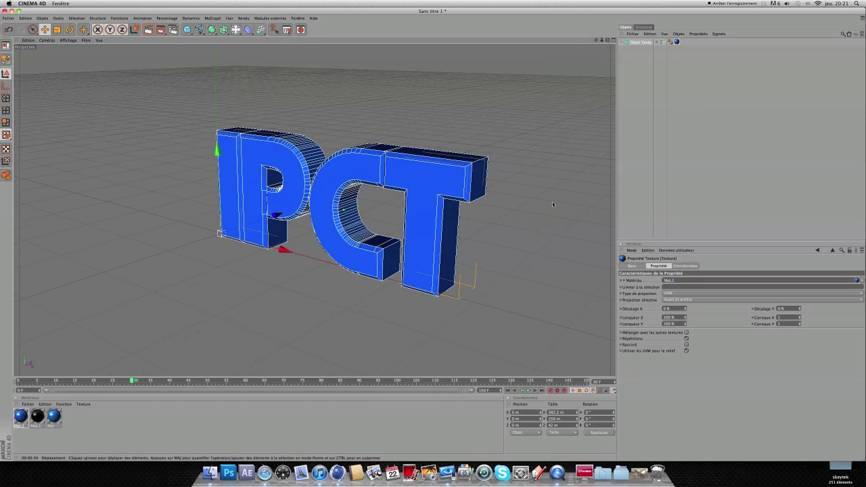
pyautogui.click(169, 433)
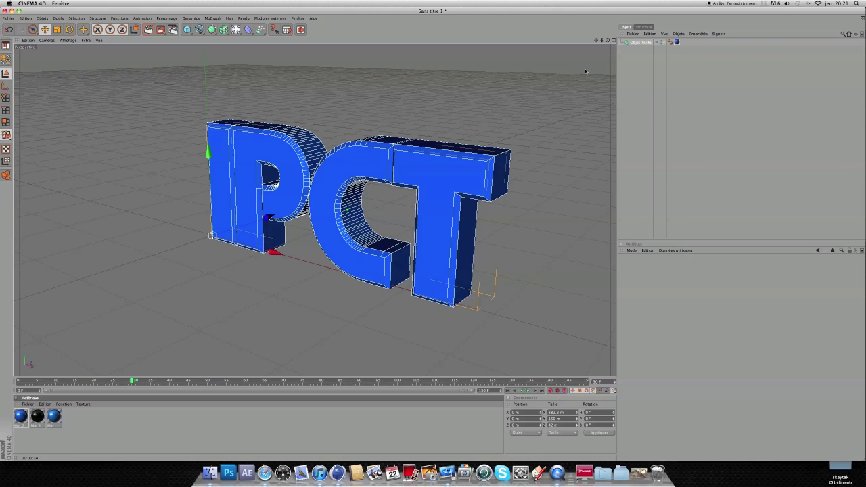
pyautogui.moveTo(639, 44); pyautogui.dragTo(685, 42)
pyautogui.click(704, 72)
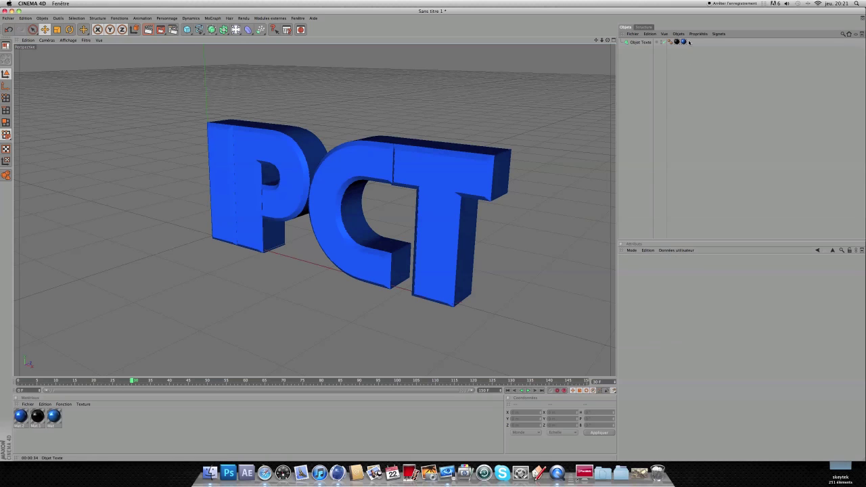
# - Restrict the blue texture tag on the text object to the front cap selection C1
pyautogui.click(683, 42)
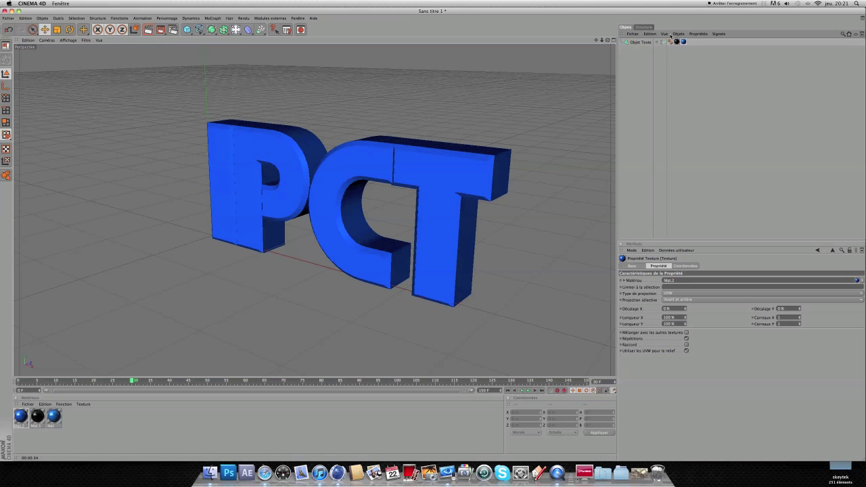
pyautogui.click(674, 289)
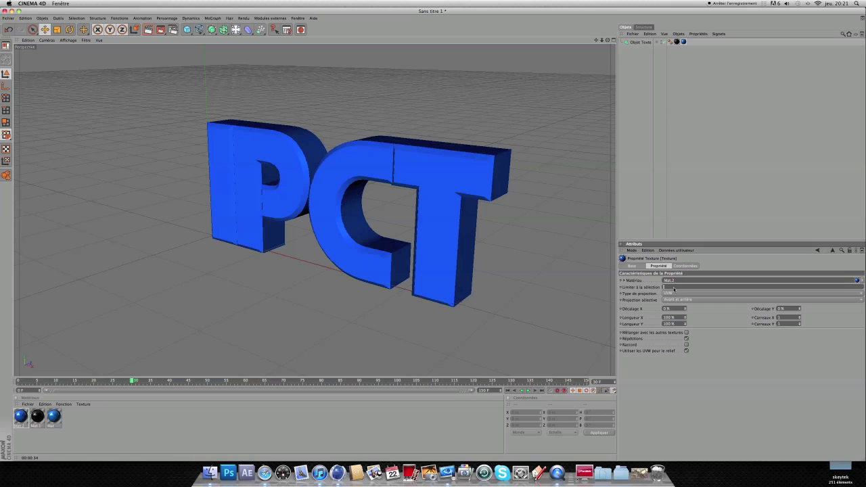
pyautogui.write('C1')
pyautogui.press('Return')
pyautogui.click(557, 142)
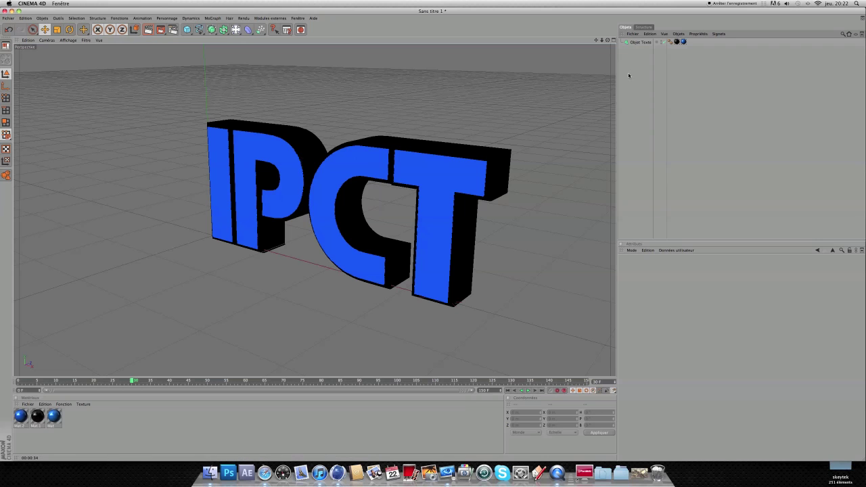
# - Open the render settings and choose the HDV/HDTV 720 29.97 film/video preset for the output
pyautogui.keyDown('alt'); pyautogui.moveTo(474, 135); pyautogui.dragTo(516, 131); pyautogui.keyUp('alt')
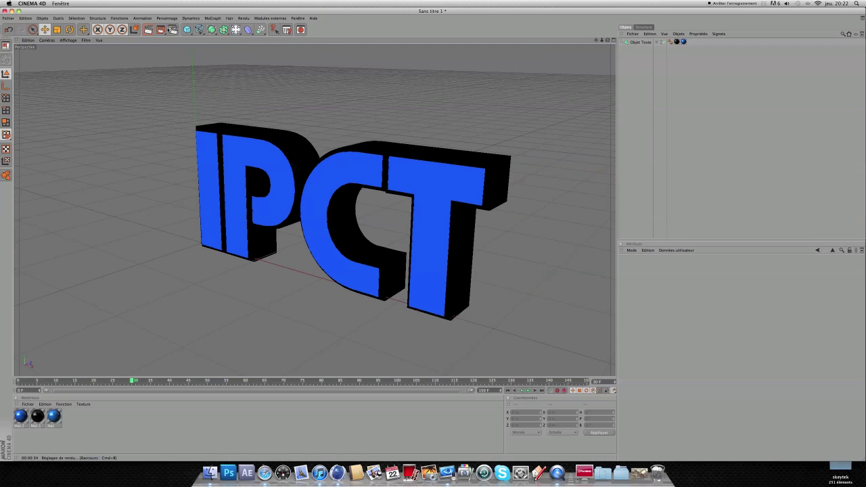
pyautogui.click(172, 30)
pyautogui.moveTo(173, 11); pyautogui.dragTo(388, 75)
pyautogui.click(285, 89)
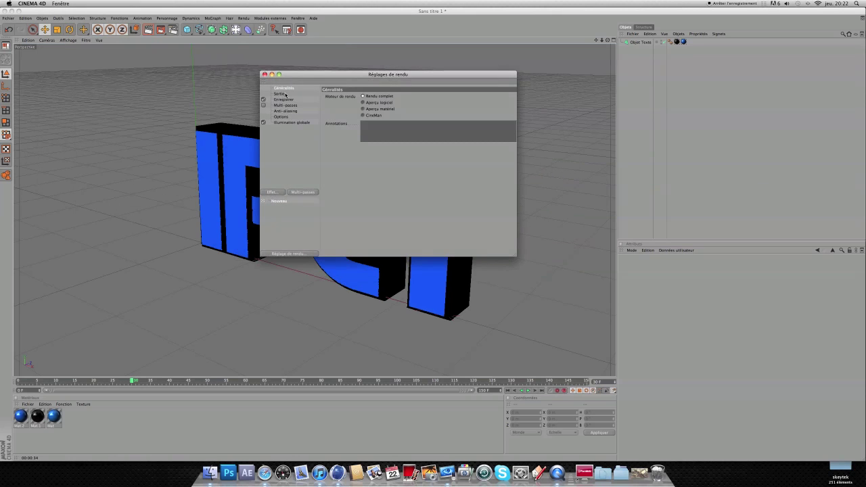
pyautogui.click(279, 94)
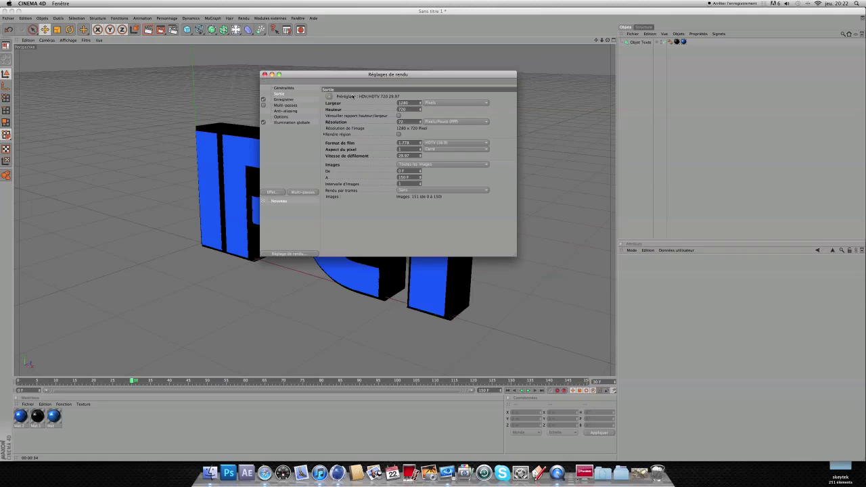
pyautogui.click(329, 96)
pyautogui.moveTo(349, 117)
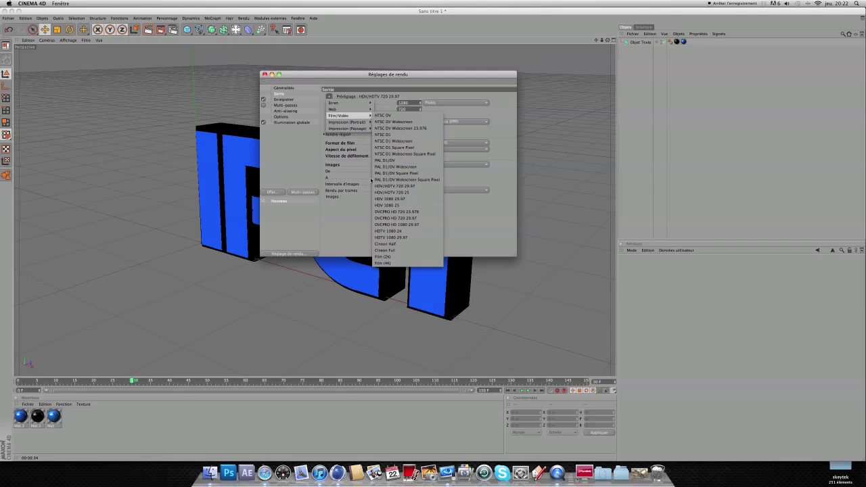
pyautogui.click(408, 187)
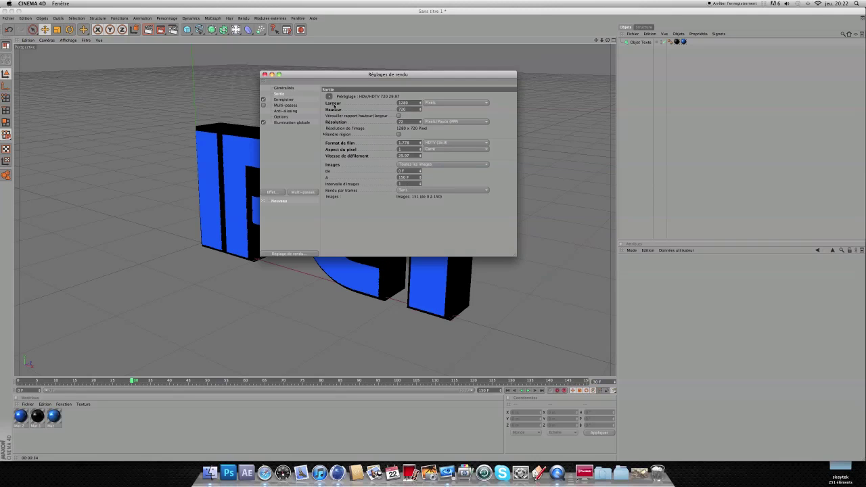
# - Review the available file formats in the render save settings, keeping the format on Film QuickTime
pyautogui.click(284, 100)
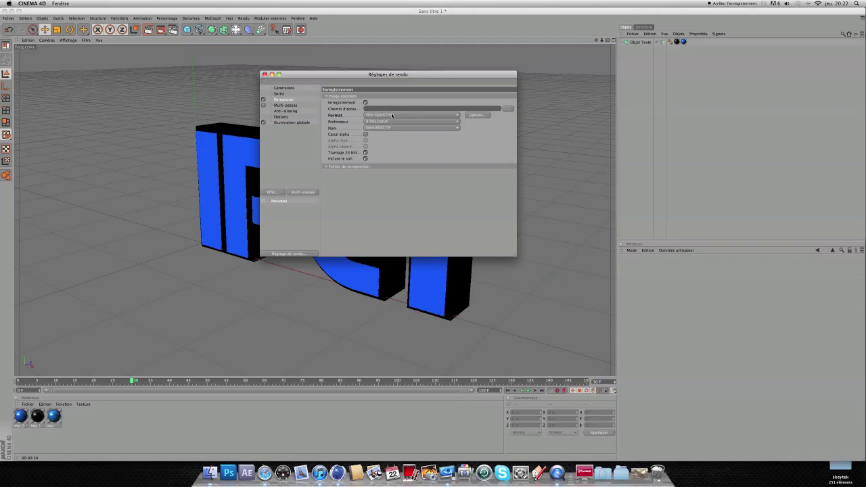
pyautogui.click(396, 115)
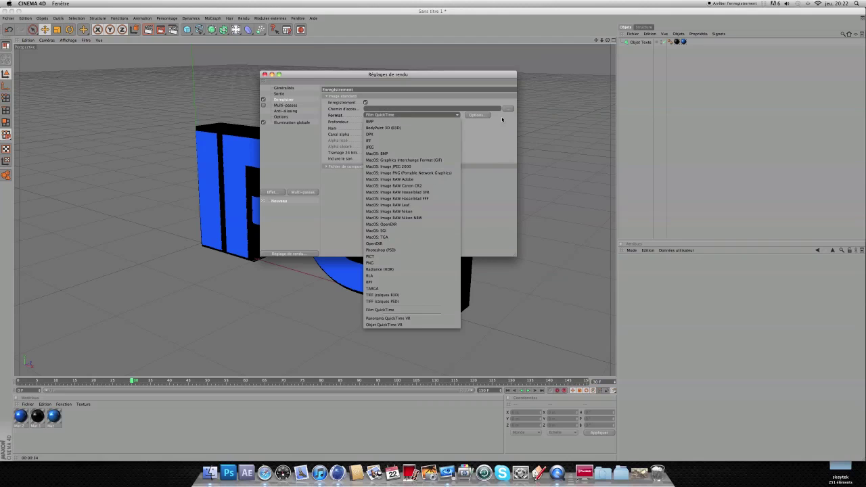
pyautogui.click(491, 151)
pyautogui.click(398, 116)
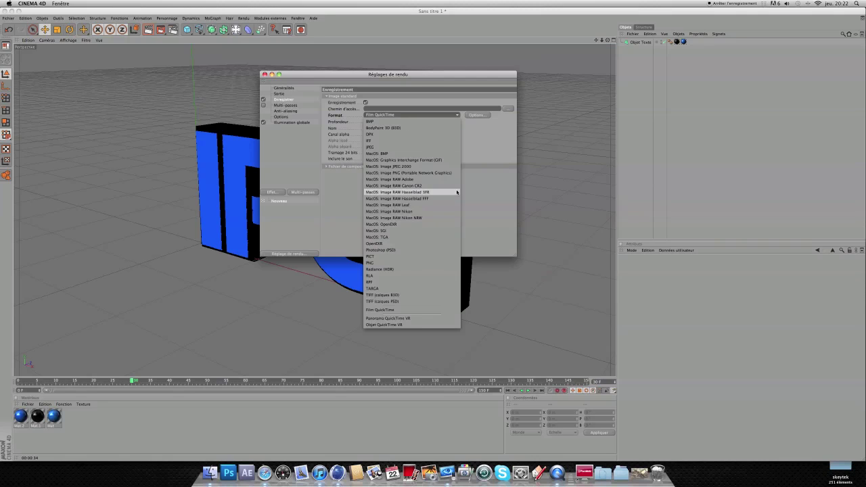
pyautogui.click(487, 137)
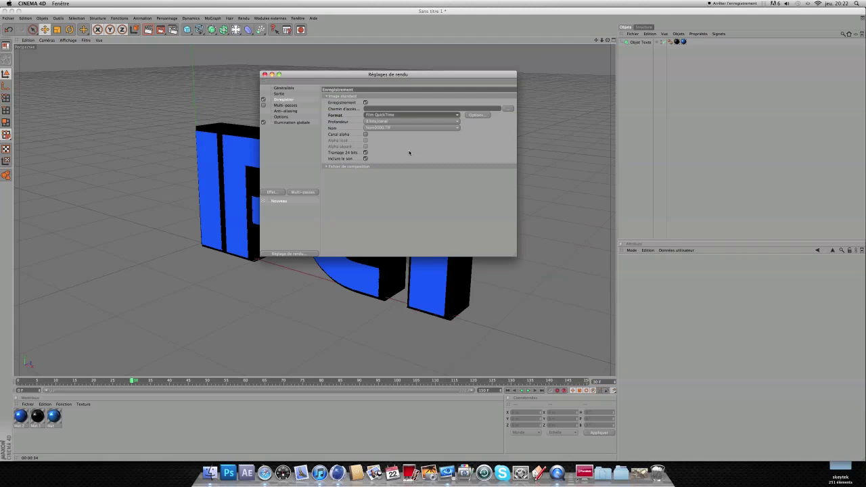
# - Set the render anti-aliasing to Au mieux
pyautogui.click(283, 110)
pyautogui.click(420, 95)
pyautogui.click(421, 94)
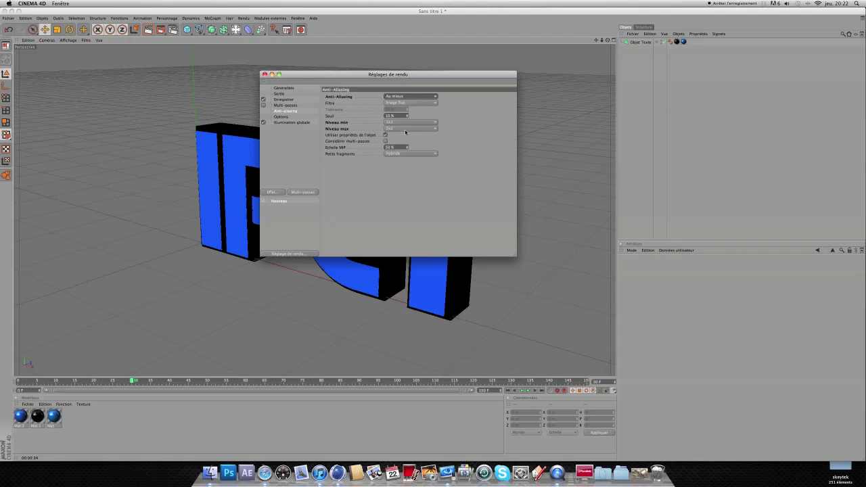
# - Review the global illumination settings and the list of available render effects, and close the render settings
pyautogui.click(292, 122)
pyautogui.click(272, 193)
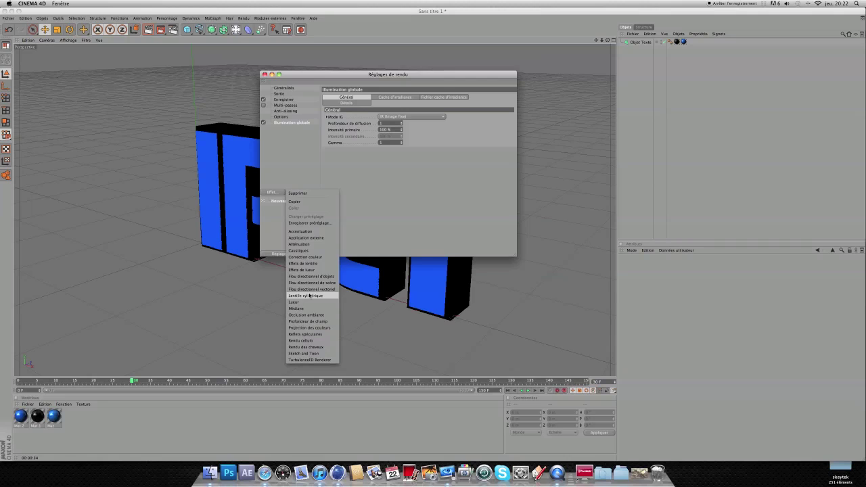
pyautogui.click(300, 124)
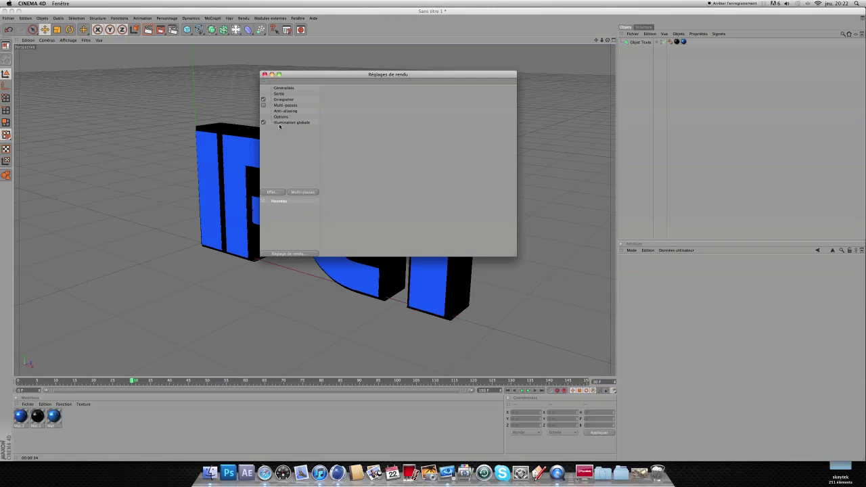
pyautogui.click(265, 74)
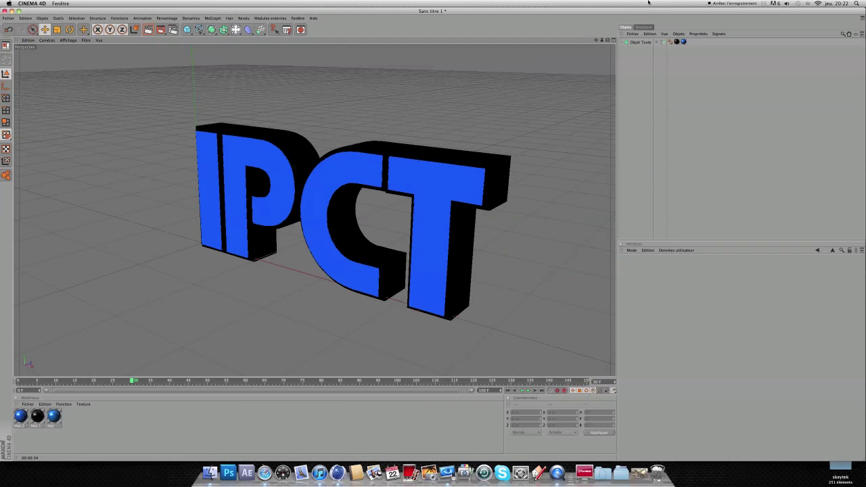
# - Add a floor object and lower it to about -2.6 m on the Y axis
pyautogui.click(236, 30)
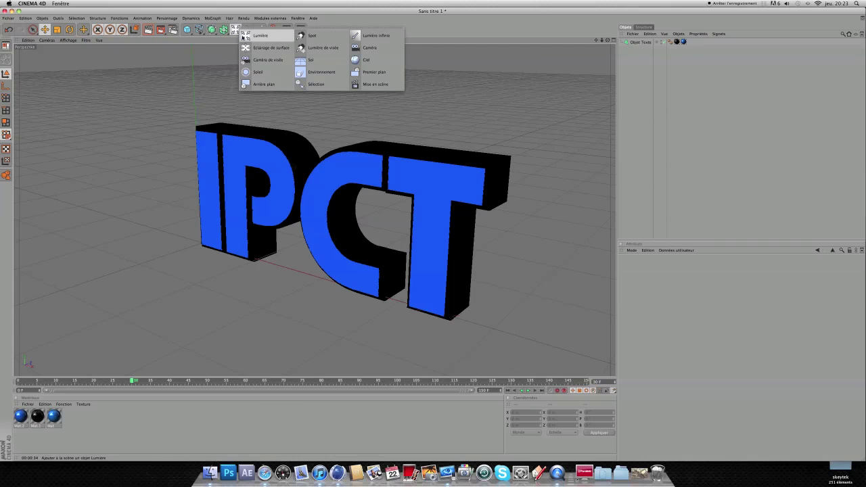
pyautogui.click(311, 60)
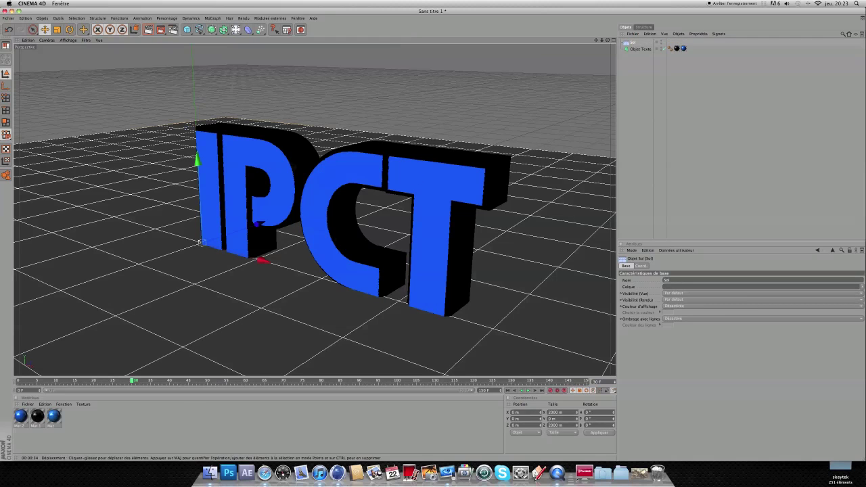
pyautogui.moveTo(197, 161); pyautogui.dragTo(197, 164)
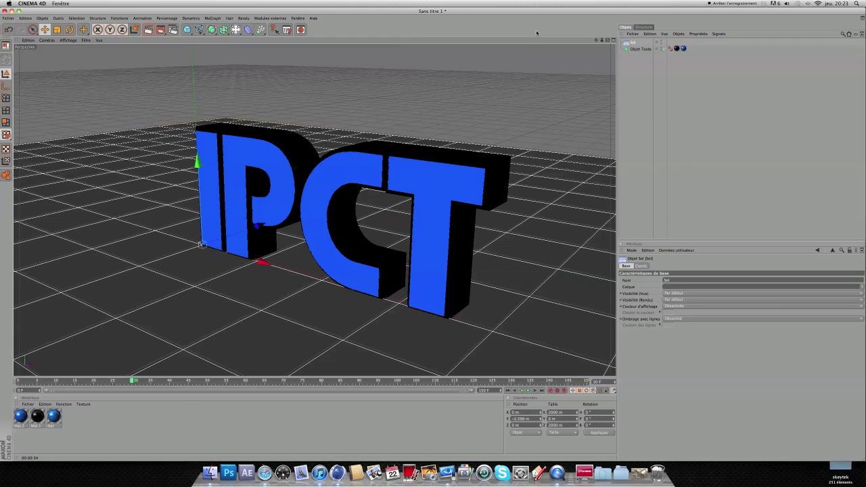
# - Add a second floor object and rotate its pitch to about 90° so it stands as a vertical wall
pyautogui.click(235, 29)
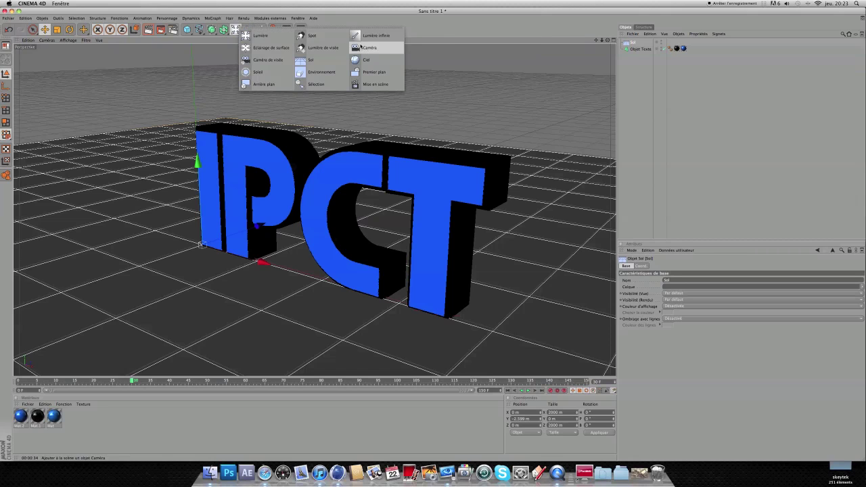
pyautogui.click(315, 61)
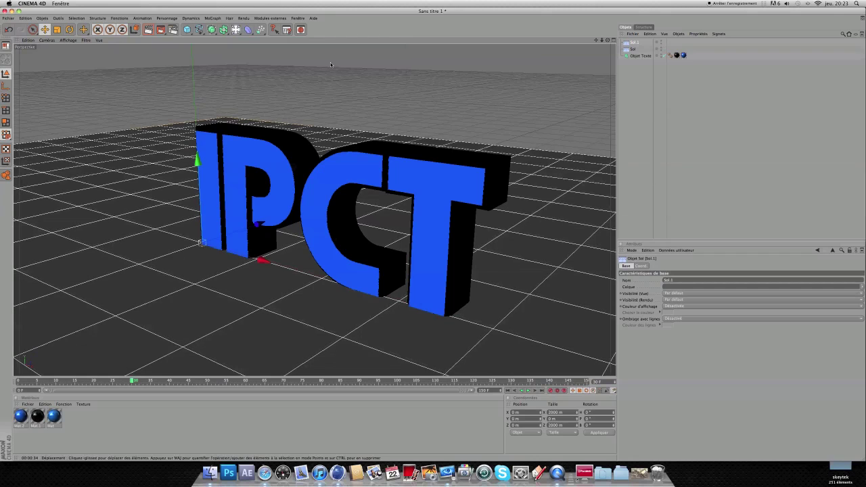
pyautogui.click(69, 29)
pyautogui.moveTo(179, 209); pyautogui.dragTo(175, 285)
pyautogui.press('e')
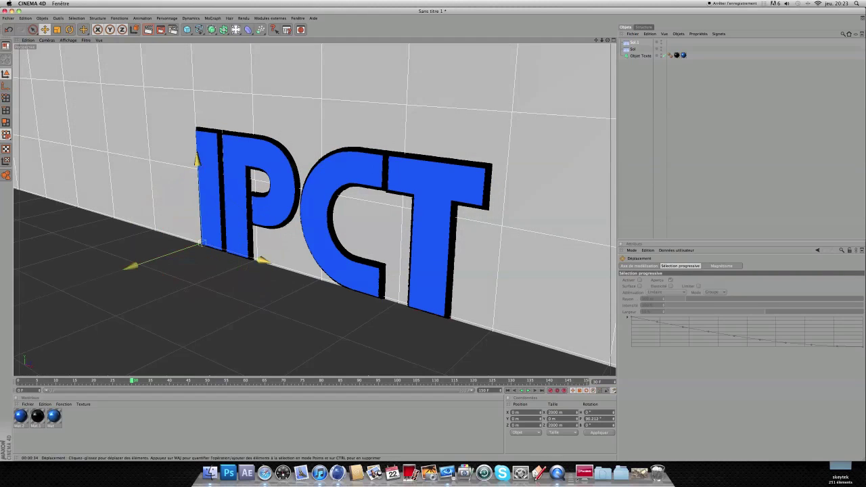
# - Move the vertical wall back behind the text to about 584.5 m on the Z axis and deselect it
pyautogui.moveTo(132, 266); pyautogui.dragTo(397, 254)
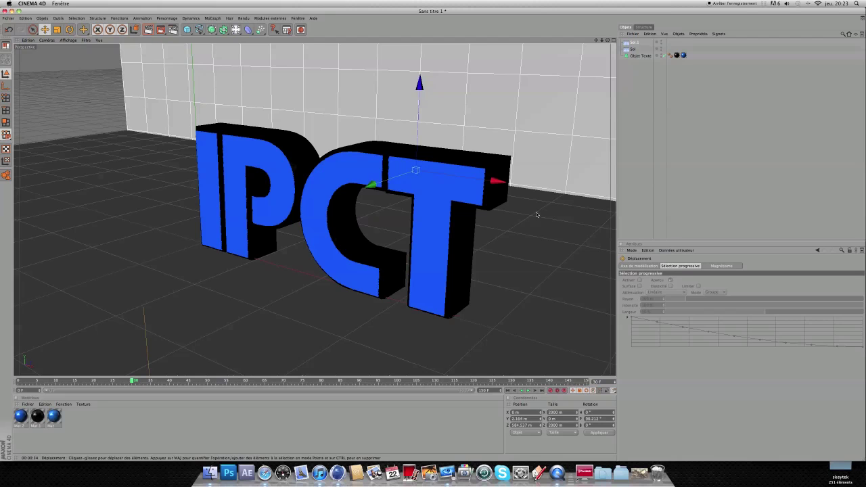
pyautogui.scroll(-5, 463, 142)
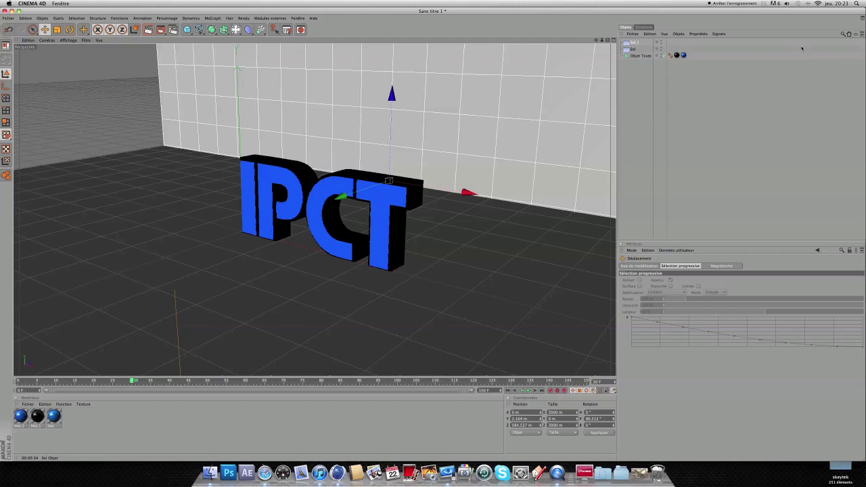
pyautogui.click(644, 104)
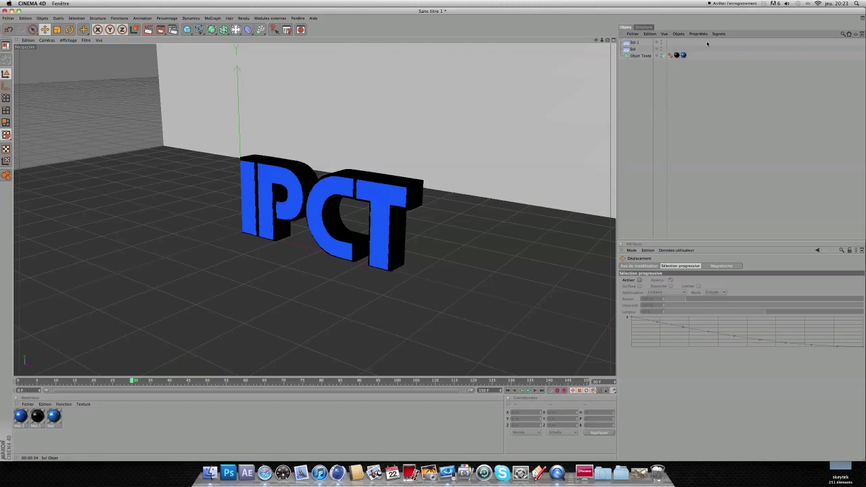
# - Make the text object editable, expand its hierarchy down to the separate letter extrusions, and select the letter I
pyautogui.click(642, 56)
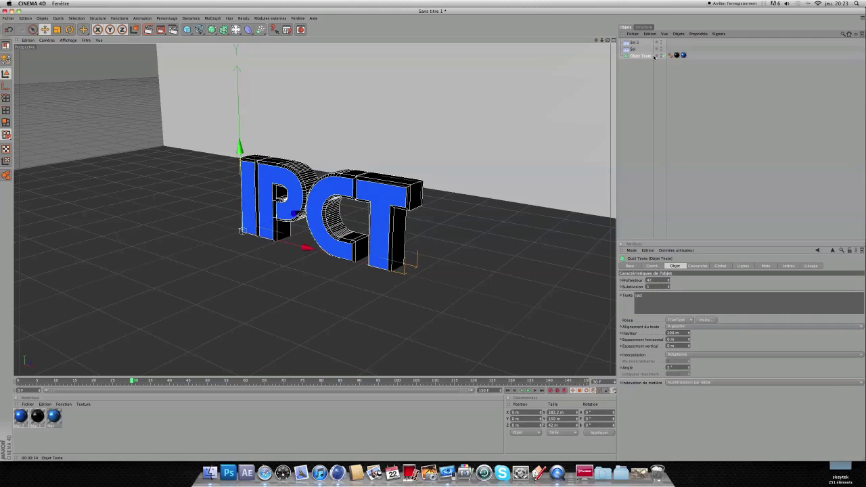
pyautogui.click(641, 63)
pyautogui.click(640, 57)
pyautogui.press('c')
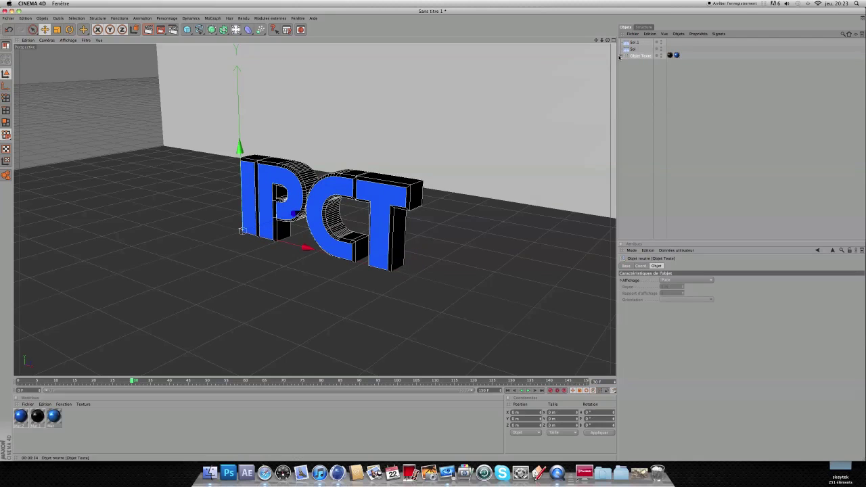
pyautogui.click(622, 57)
pyautogui.click(626, 63)
pyautogui.click(630, 70)
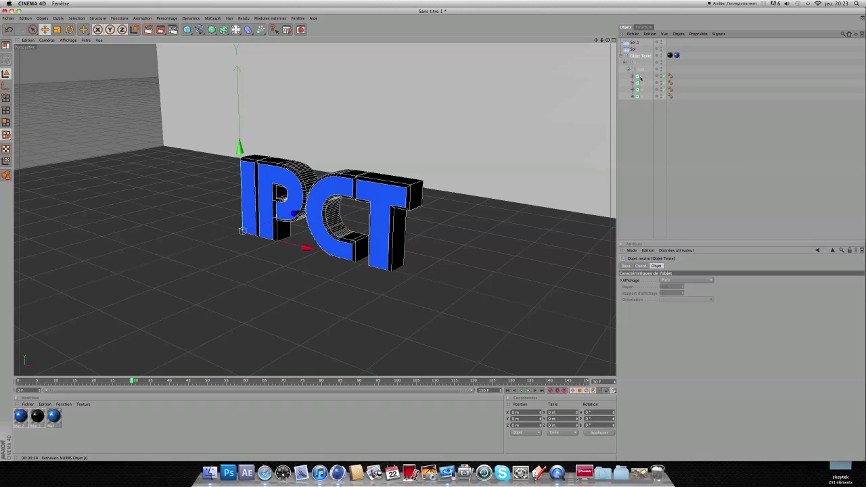
pyautogui.click(641, 75)
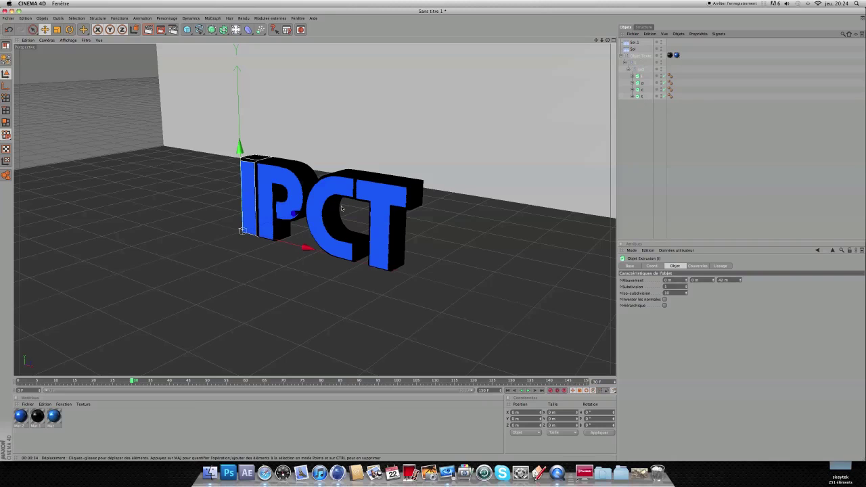
# - Raise the whole text object high above the floor, near the upper edge of the wall
pyautogui.keyDown('alt'); pyautogui.moveTo(289, 179); pyautogui.dragTo(388, 223); pyautogui.keyUp('alt')
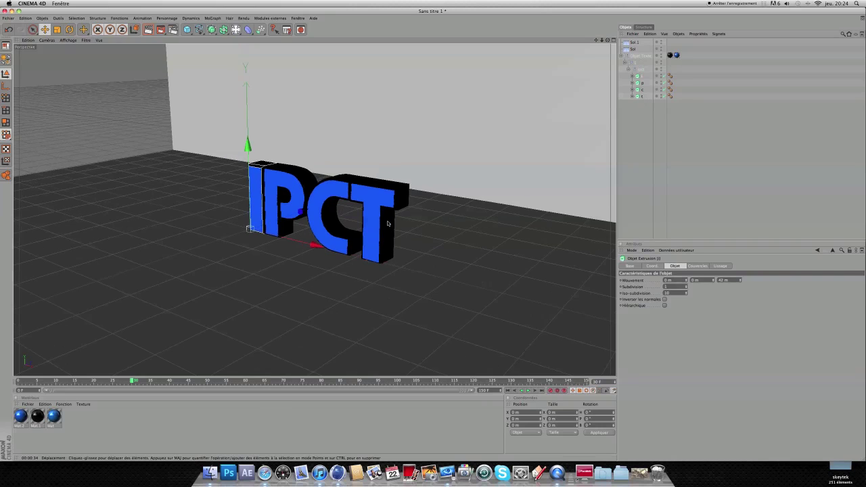
pyautogui.click(642, 55)
pyautogui.scroll(-5, 336, 217)
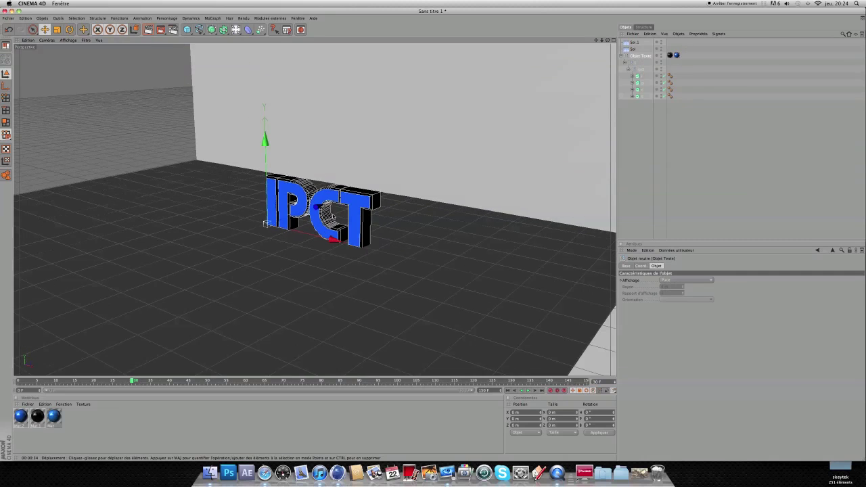
pyautogui.moveTo(275, 149); pyautogui.dragTo(275, 24)
pyautogui.scroll(-5, 275, 149)
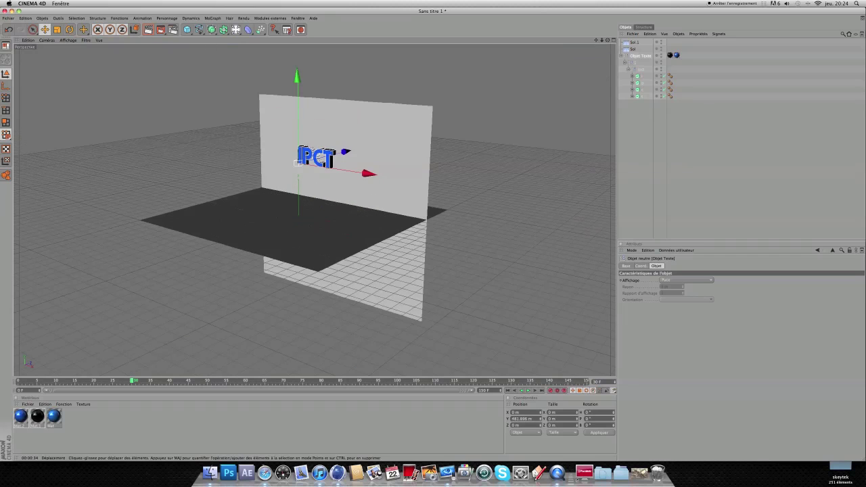
pyautogui.moveTo(298, 193); pyautogui.dragTo(298, 154)
pyautogui.scroll(3, 339, 129)
pyautogui.scroll(4, 340, 130)
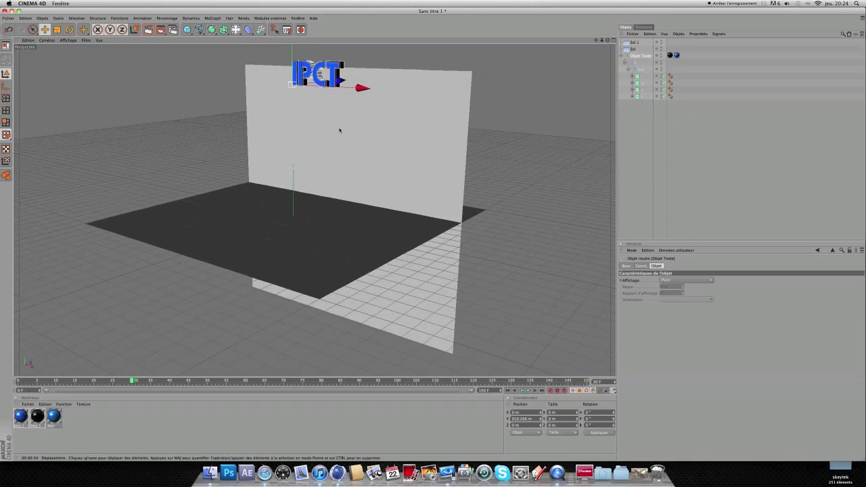
pyautogui.moveTo(596, 40); pyautogui.dragTo(434, 236)
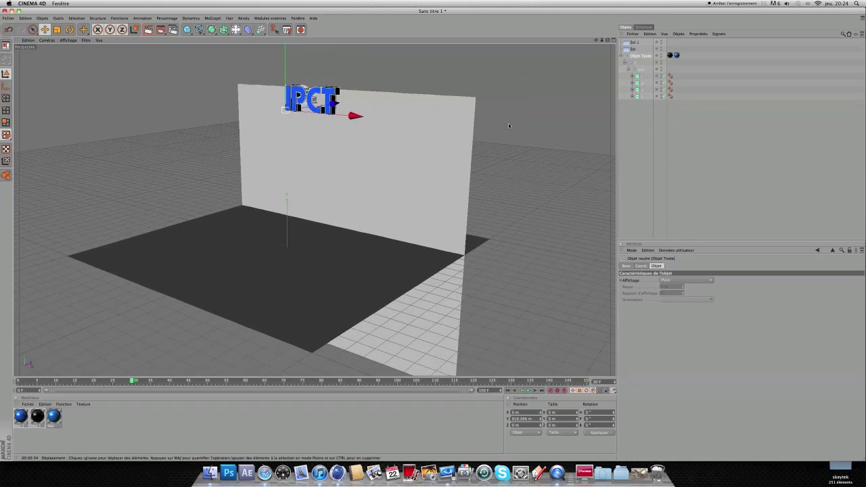
# - Return the timeline to frame 0 and set the animation's end frame to 150
pyautogui.moveTo(129, 381); pyautogui.dragTo(106, 381)
pyautogui.moveTo(40, 392); pyautogui.dragTo(19, 388)
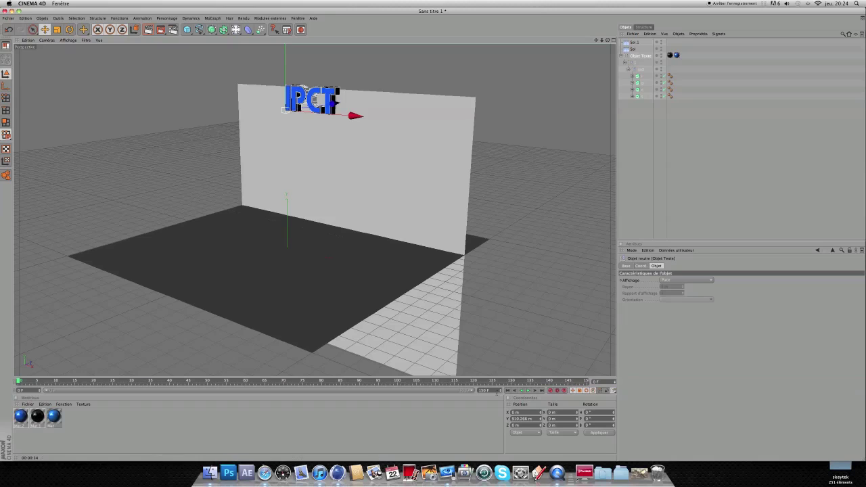
pyautogui.click(488, 391)
pyautogui.write('100')
pyautogui.press('Return')
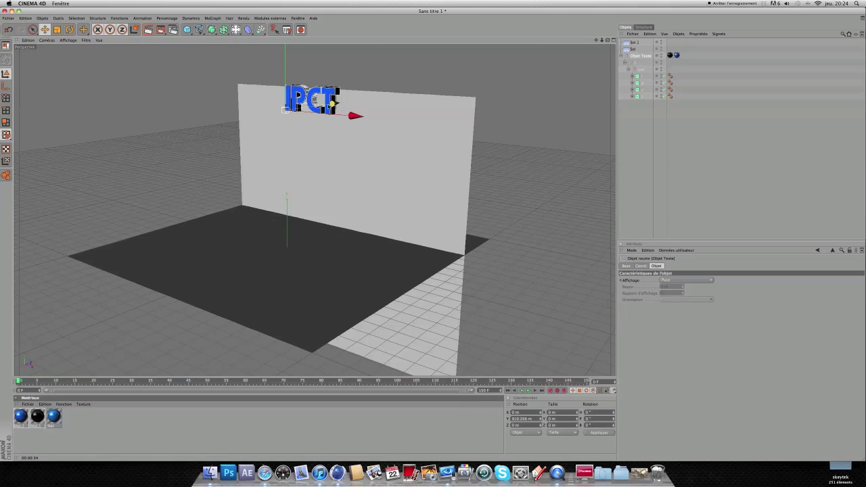
# - Select the letter I, advance the timeline to frame 10 and on to frame 20, and lower the letter to the floor at about Y -915.6 m
pyautogui.click(642, 77)
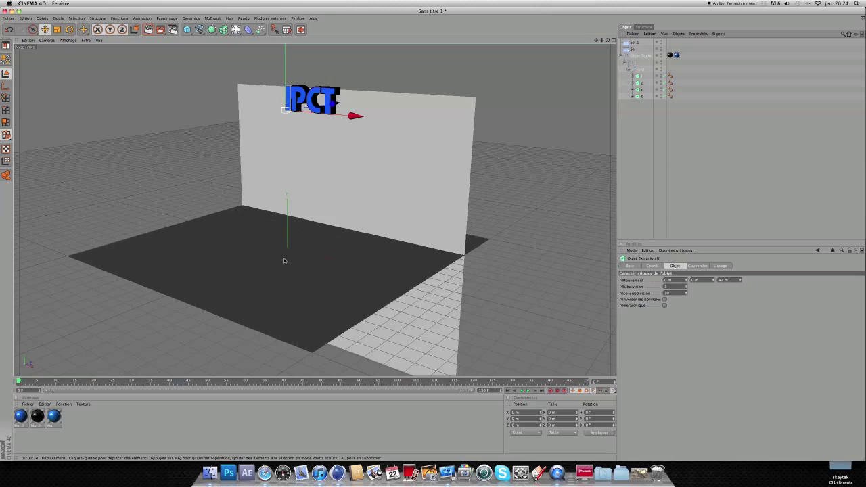
pyautogui.moveTo(22, 380); pyautogui.dragTo(56, 381)
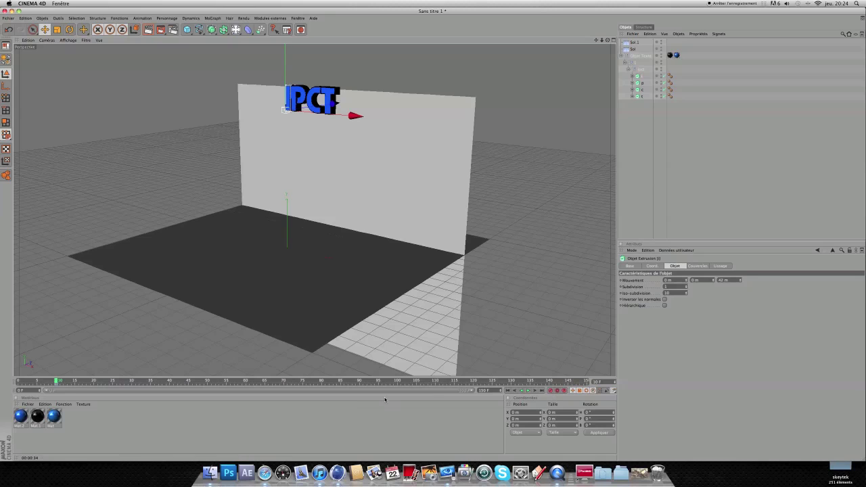
pyautogui.moveTo(57, 381); pyautogui.dragTo(94, 382)
pyautogui.keyDown('alt'); pyautogui.moveTo(337, 126); pyautogui.dragTo(433, 237); pyautogui.keyUp('alt')
pyautogui.scroll(4, 533, 136)
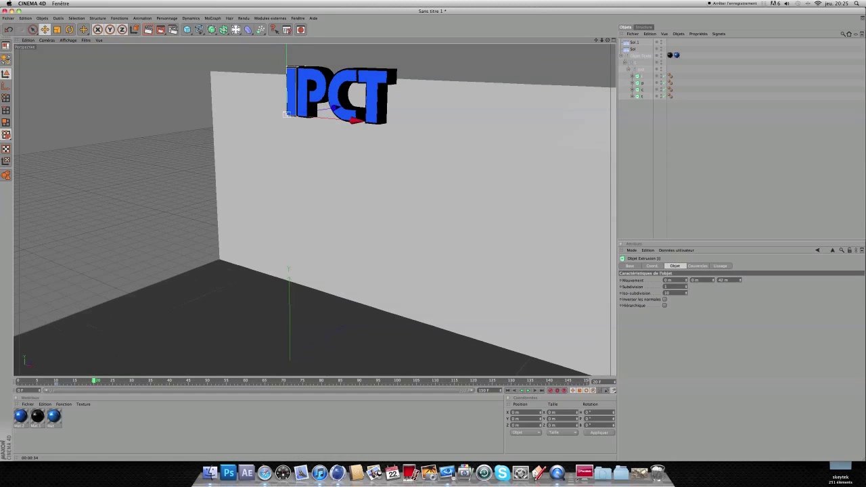
pyautogui.moveTo(596, 40); pyautogui.dragTo(593, 10)
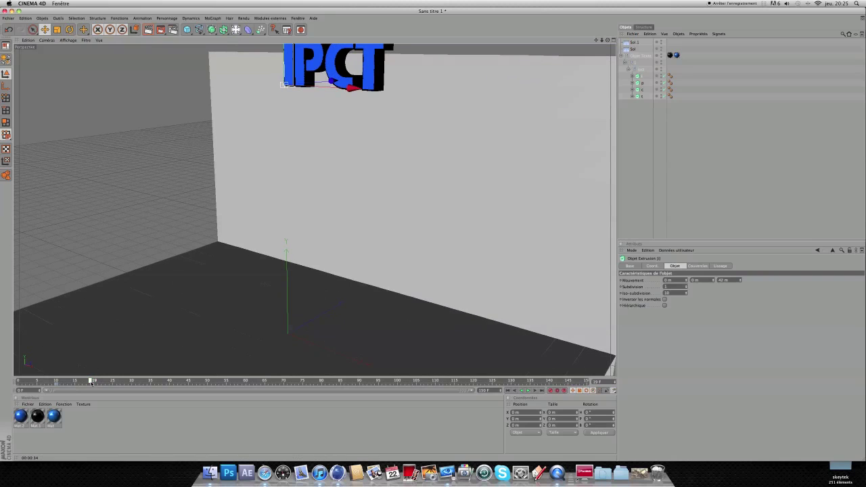
pyautogui.scroll(-2, 291, 73)
pyautogui.moveTo(289, 58); pyautogui.dragTo(290, 239)
# - Tilt the lowered letter I at frame 20 to rotations of about -11.5°, 12.9° and 6.3°
pyautogui.click(69, 30)
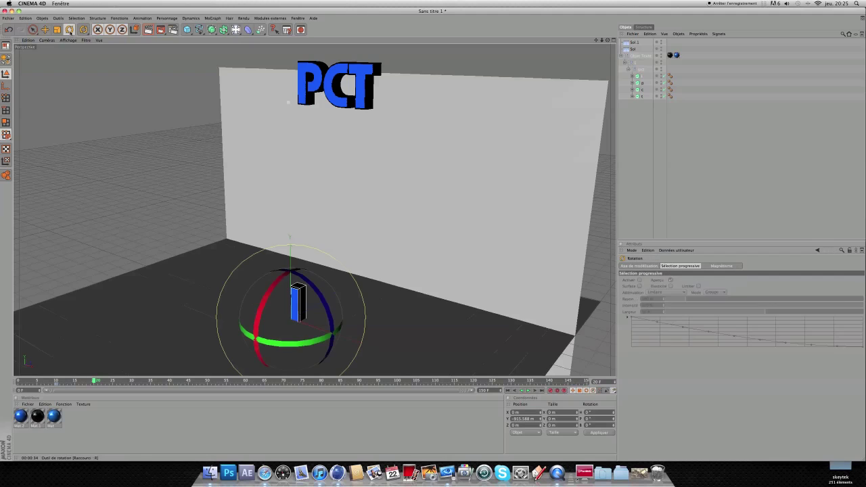
pyautogui.moveTo(295, 306); pyautogui.dragTo(278, 324)
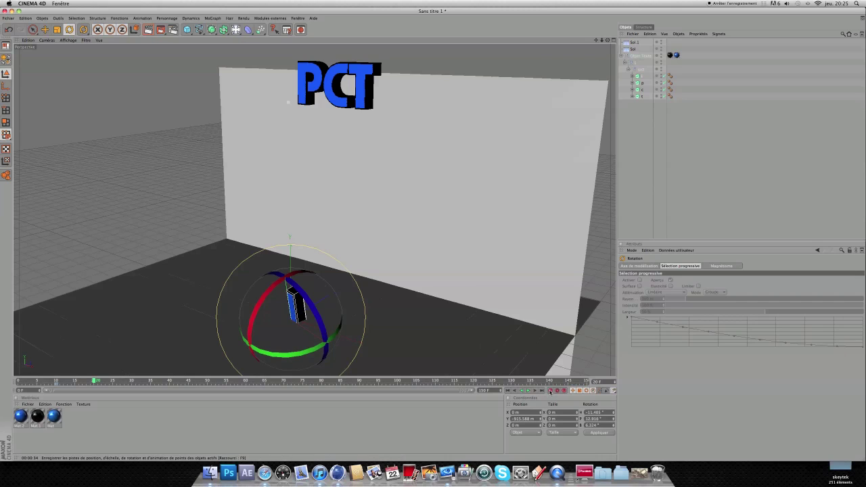
pyautogui.moveTo(93, 381)
pyautogui.mouseDown()
pyautogui.moveTo(32, 385)
pyautogui.moveTo(113, 385)
pyautogui.moveTo(50, 390)
pyautogui.moveTo(107, 382)
pyautogui.moveTo(94, 381)
pyautogui.mouseUp()
# - Select the letter P, advance the timeline to frame 30, and lower the letter to the floor at about Y -931.5 m
pyautogui.click(643, 85)
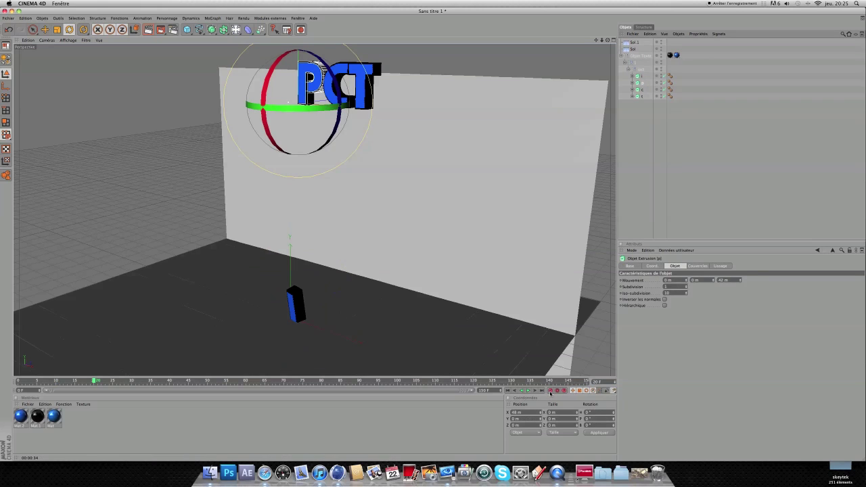
pyautogui.click(144, 382)
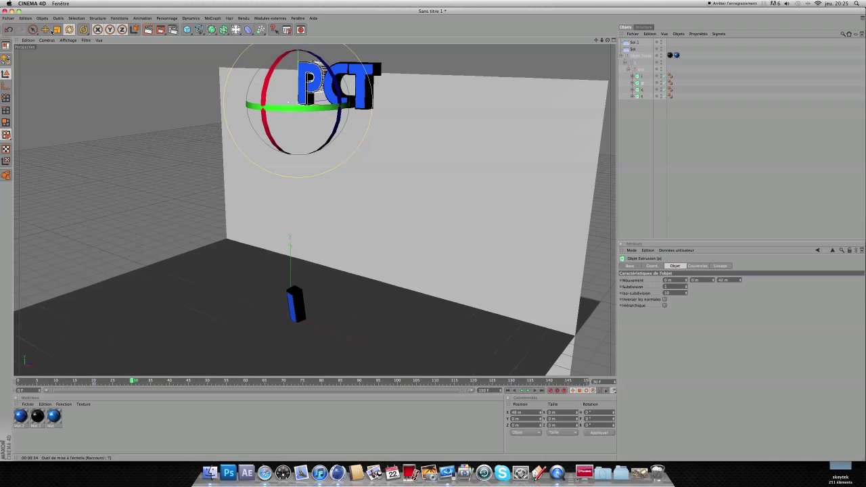
pyautogui.press('e')
pyautogui.moveTo(298, 54); pyautogui.dragTo(433, 235)
pyautogui.scroll(5, 330, 318)
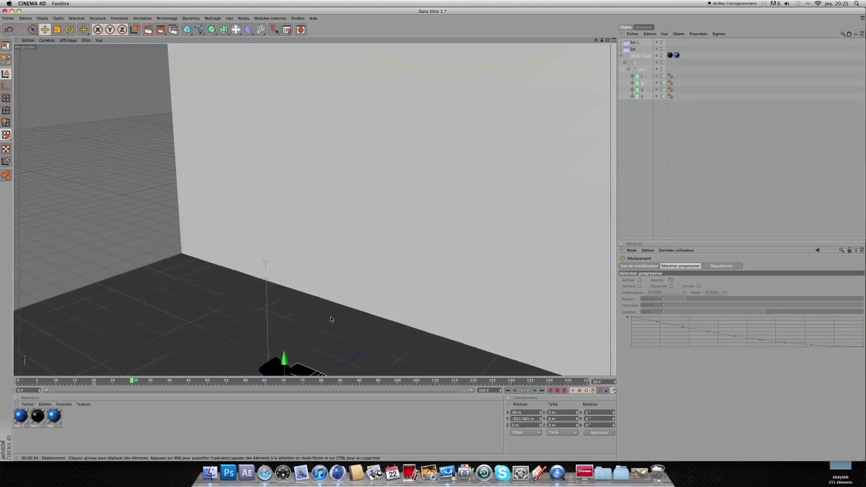
# - Tilt the lowered letter P at frame 30 to rotations of about 17.3°, -5.9° and 7°
pyautogui.moveTo(596, 41); pyautogui.dragTo(434, 234)
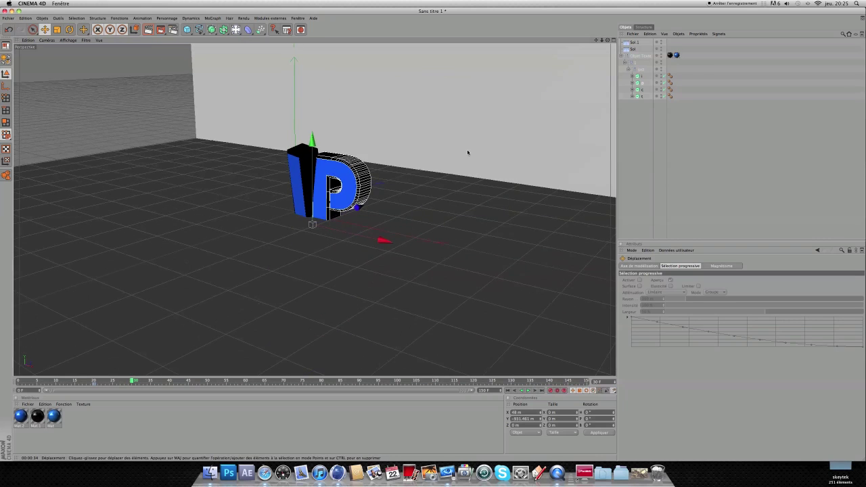
pyautogui.scroll(3, 479, 140)
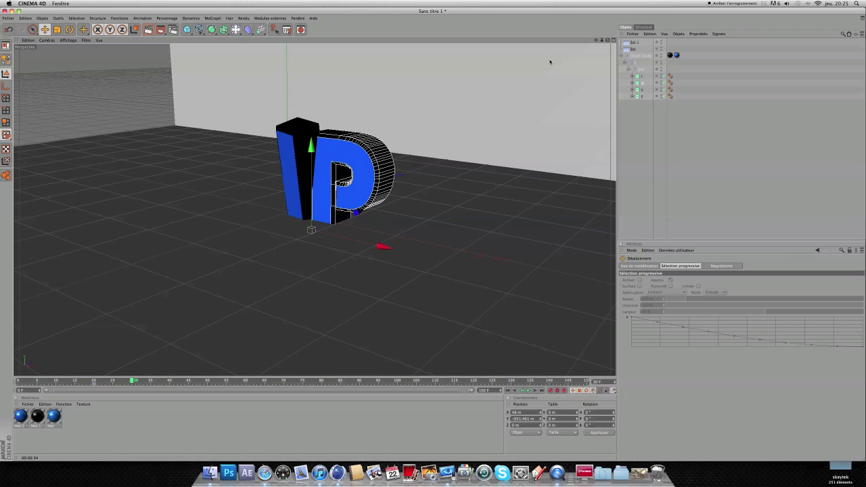
pyautogui.keyDown('alt'); pyautogui.moveTo(558, 64); pyautogui.dragTo(483, 52); pyautogui.keyUp('alt')
pyautogui.click(69, 29)
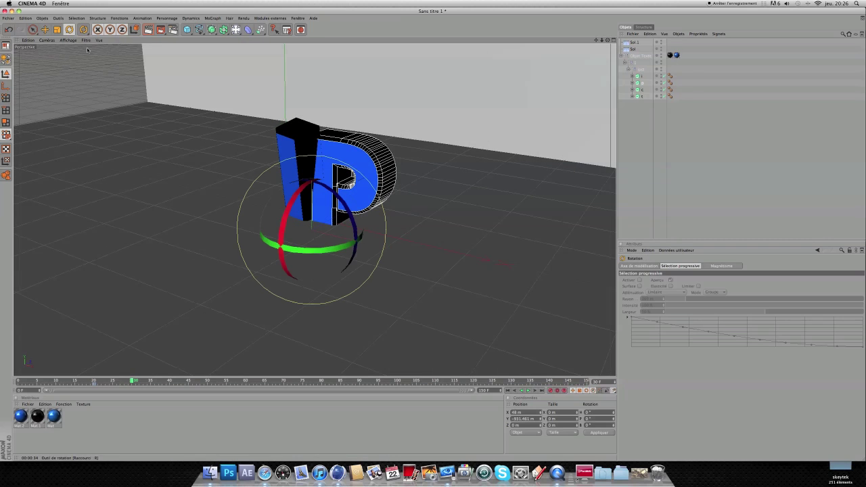
pyautogui.moveTo(310, 218); pyautogui.dragTo(351, 213)
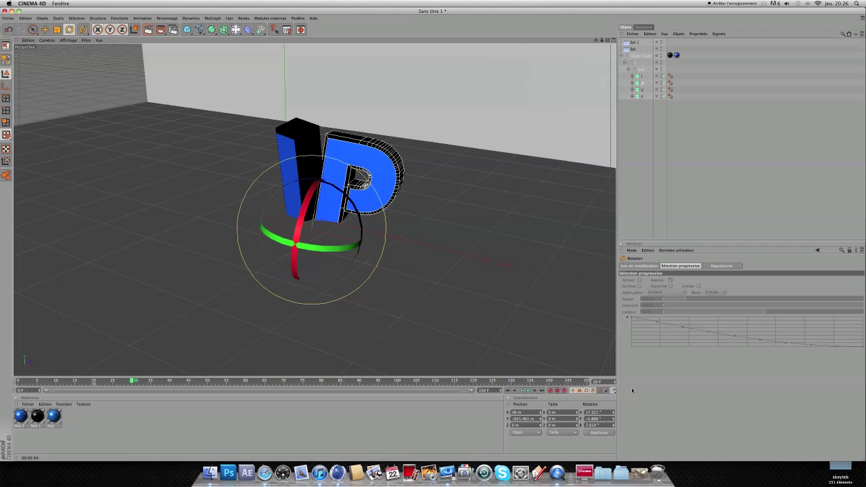
pyautogui.moveTo(140, 383)
pyautogui.mouseDown()
pyautogui.moveTo(95, 383)
pyautogui.moveTo(140, 391)
pyautogui.mouseUp()
# - At frame 45, lower the letter C to the floor at about Y -928 m and tilt it, with pitch about -12.3° and bank about -5.9°
pyautogui.scroll(-5, 305, 244)
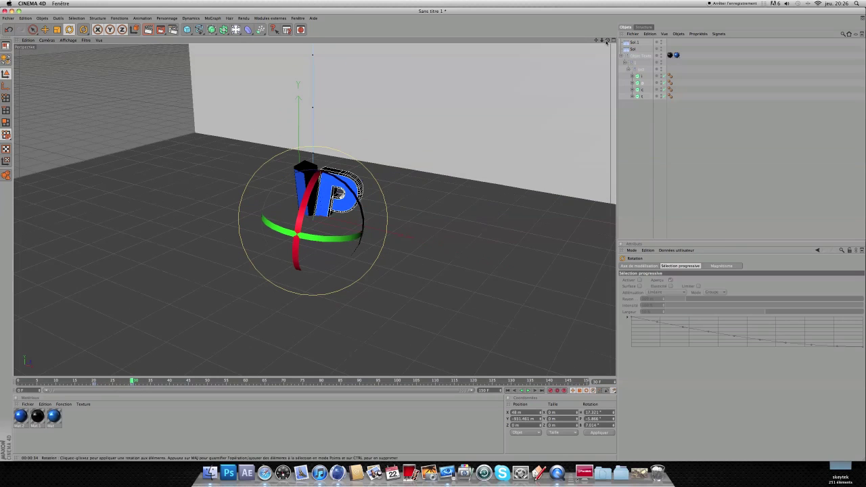
pyautogui.keyDown('alt'); pyautogui.moveTo(423, 247); pyautogui.dragTo(433, 236); pyautogui.keyUp('alt')
pyautogui.scroll(-1, 461, 129)
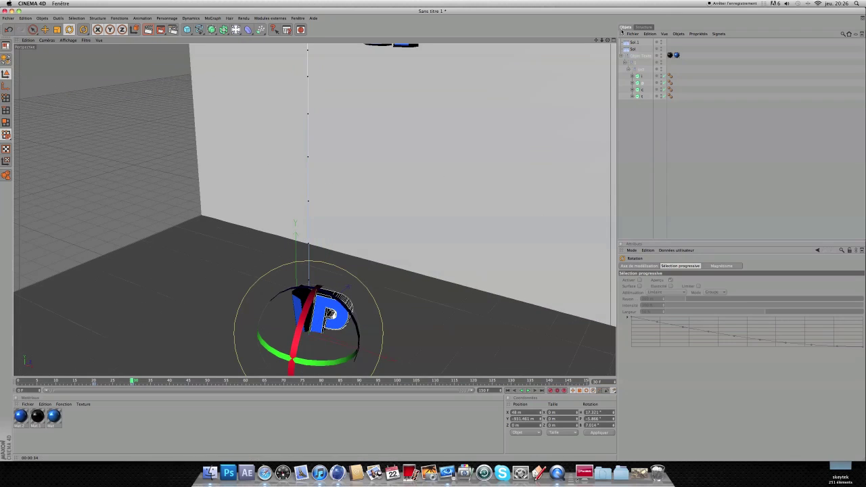
pyautogui.keyDown('alt'); pyautogui.moveTo(434, 237); pyautogui.dragTo(433, 236); pyautogui.keyUp('alt')
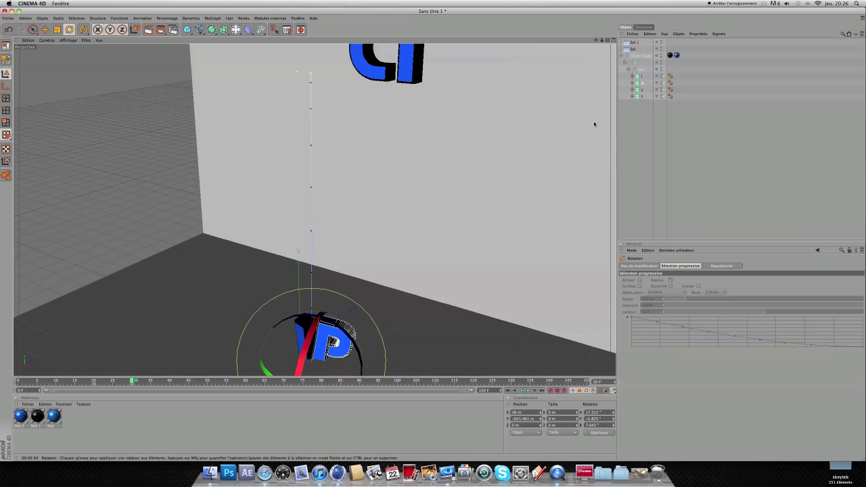
pyautogui.click(642, 90)
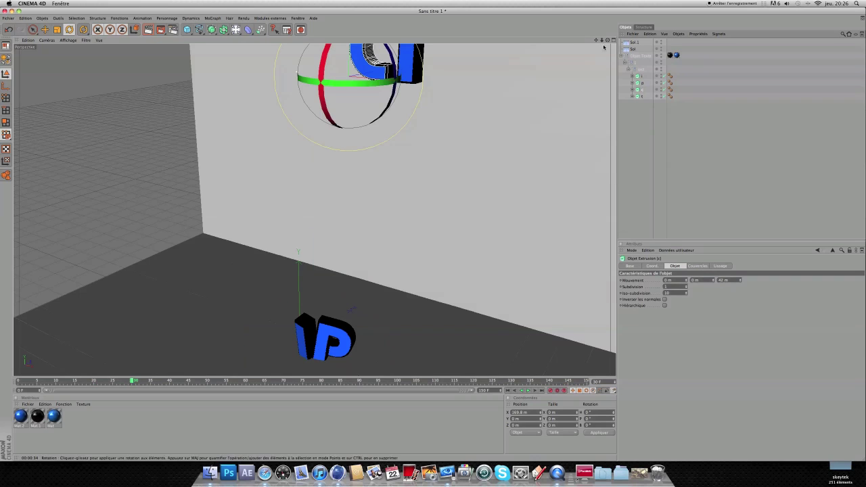
pyautogui.click(139, 380)
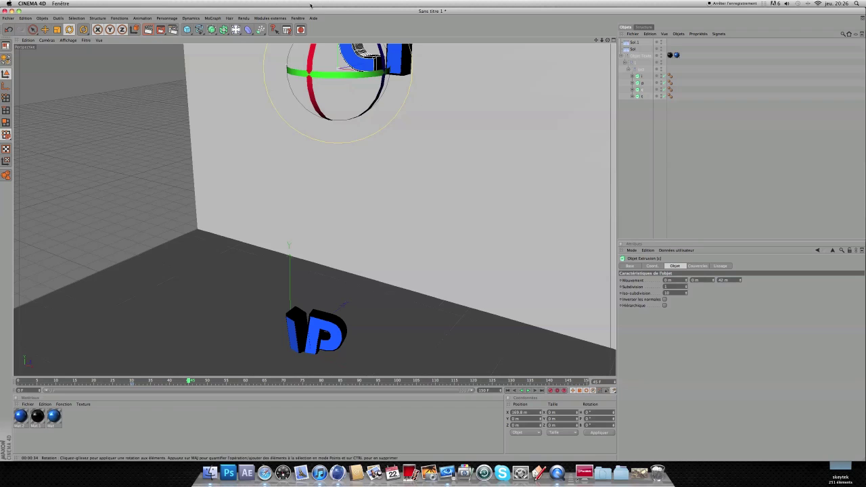
pyautogui.press('e')
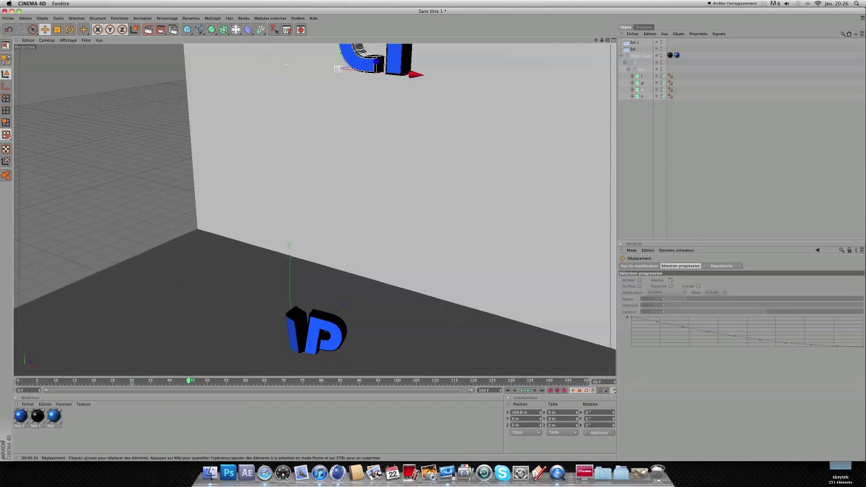
pyautogui.moveTo(338, 69); pyautogui.dragTo(433, 237)
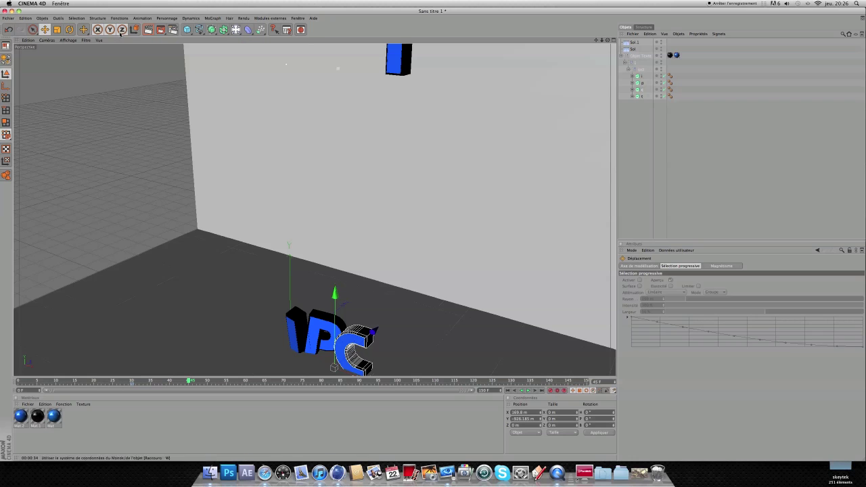
pyautogui.press('r')
pyautogui.moveTo(322, 355); pyautogui.dragTo(347, 345)
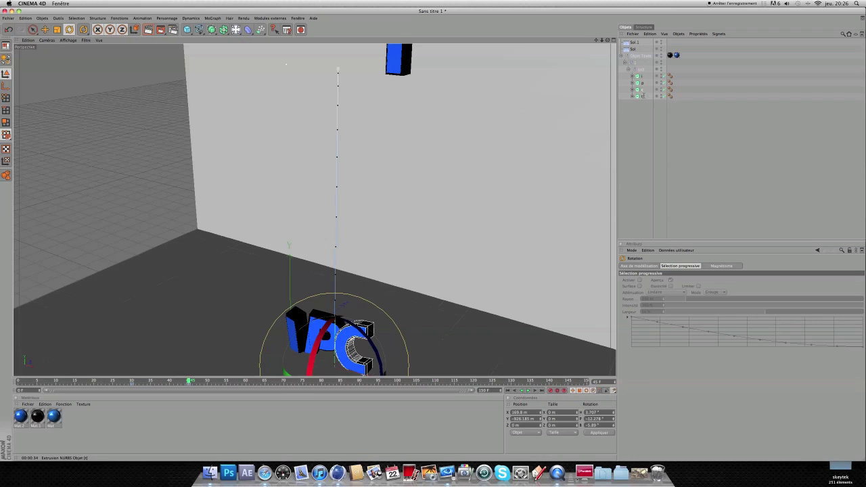
# - Select the letter T, advance the timeline to frame 60, and lower the letter to the floor at about Y -924.1 m
pyautogui.click(643, 96)
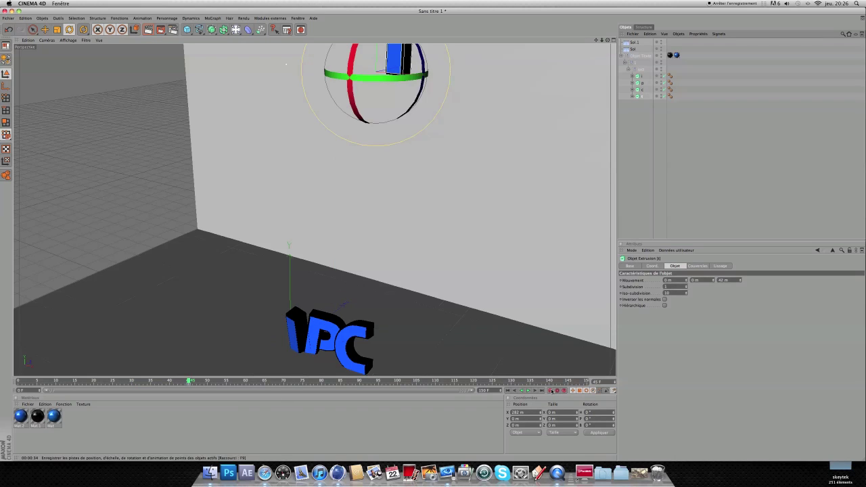
pyautogui.moveTo(189, 381); pyautogui.dragTo(236, 380)
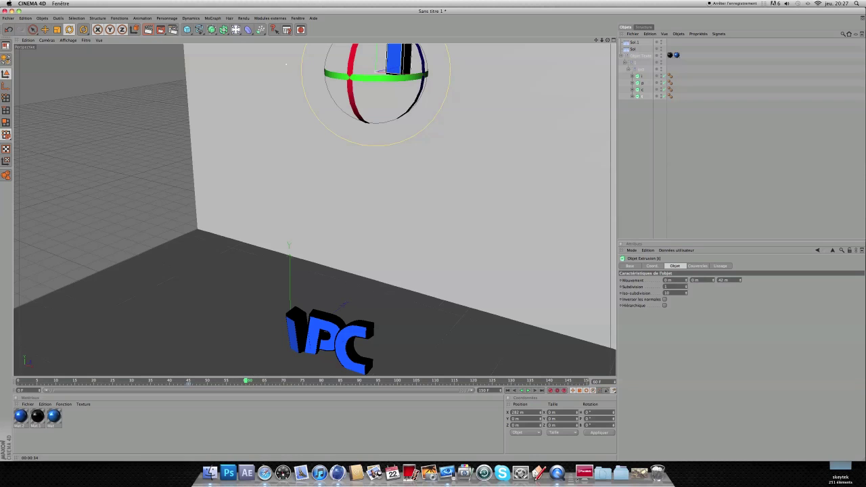
pyautogui.moveTo(596, 40); pyautogui.dragTo(433, 237)
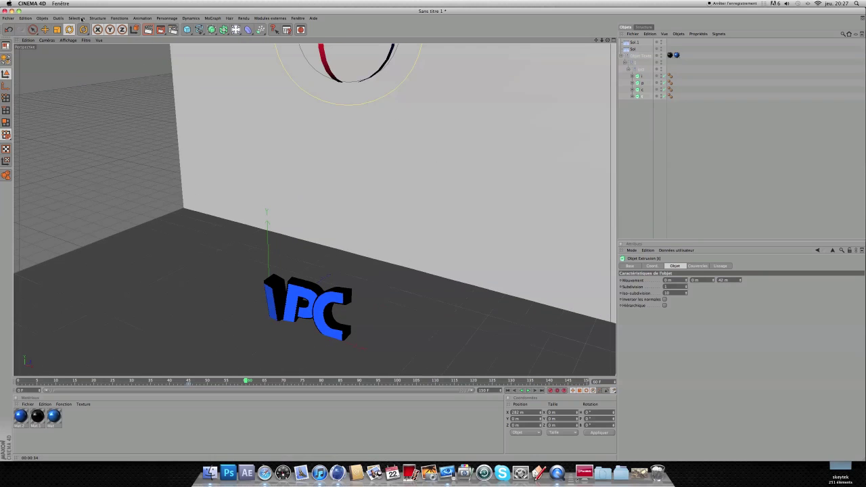
pyautogui.press('e')
pyautogui.press('h')
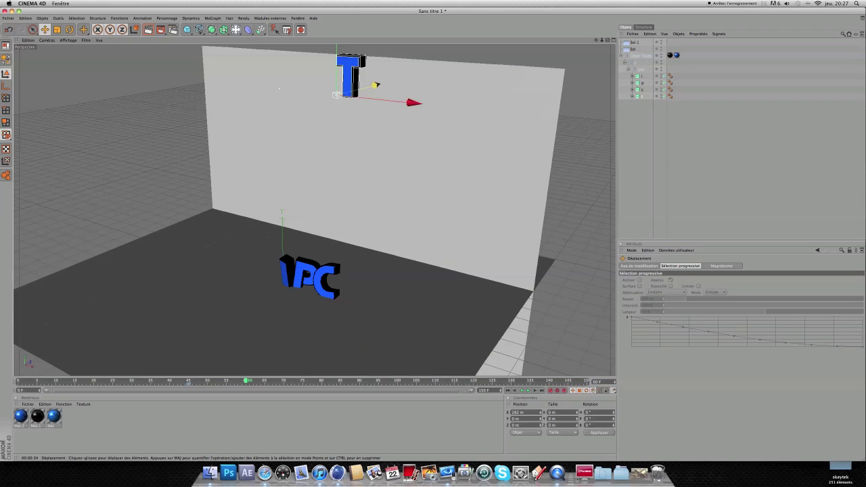
pyautogui.moveTo(337, 94); pyautogui.dragTo(334, 222)
pyautogui.scroll(5, 383, 254)
pyautogui.scroll(3, 383, 254)
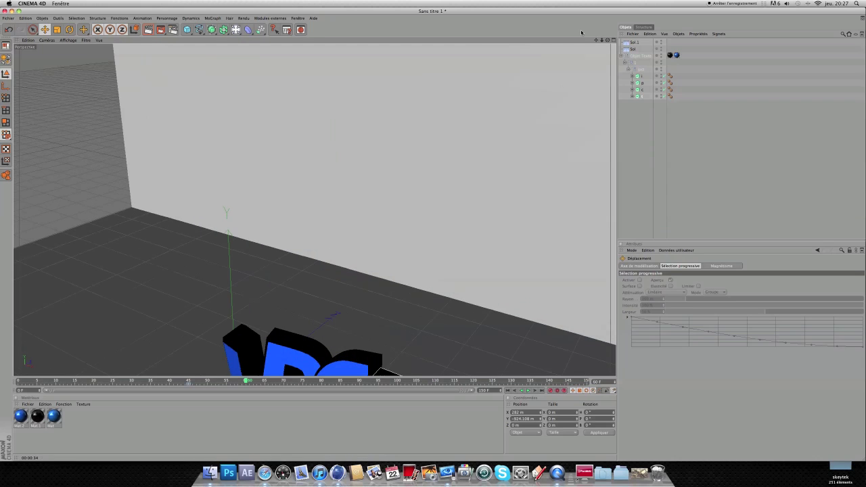
pyautogui.scroll(-2, 433, 211)
pyautogui.keyDown('alt'); pyautogui.moveTo(433, 211); pyautogui.dragTo(433, 129, button='middle'); pyautogui.keyUp('alt')
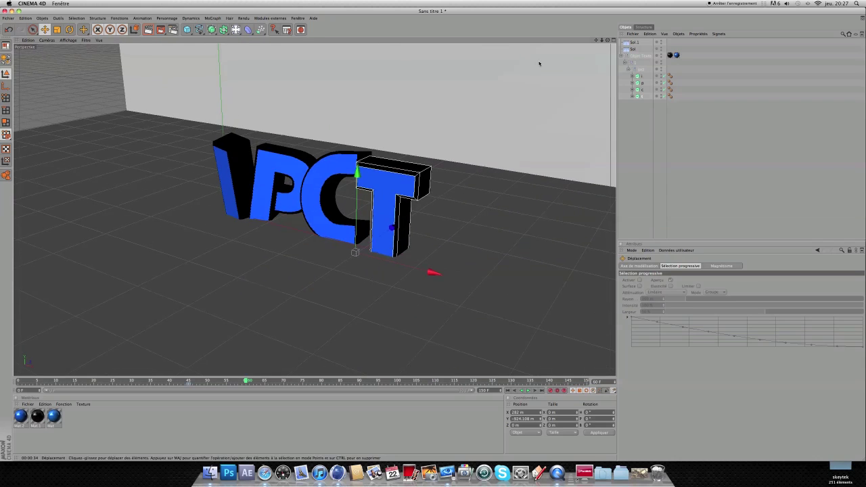
# - Tilt the lowered letter T to rotations of about -6.2°, -0.9° and 1.9°, and record a keyframe at frame 60
pyautogui.press('r')
pyautogui.moveTo(364, 250); pyautogui.dragTo(440, 350)
pyautogui.click(550, 391)
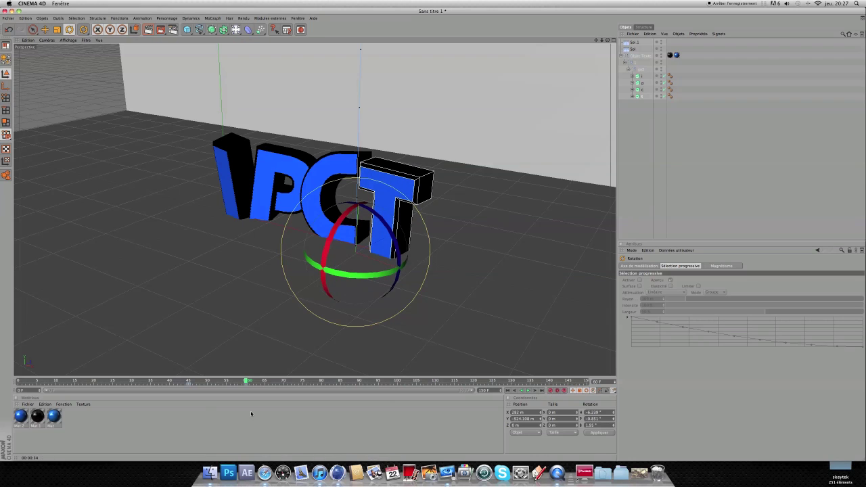
# - Shorten the animation to end at frame 65 and move the timeline to frame 61
pyautogui.moveTo(263, 383)
pyautogui.mouseDown()
pyautogui.moveTo(38, 386)
pyautogui.moveTo(226, 381)
pyautogui.moveTo(257, 369)
pyautogui.moveTo(198, 379)
pyautogui.moveTo(255, 379)
pyautogui.mouseUp()
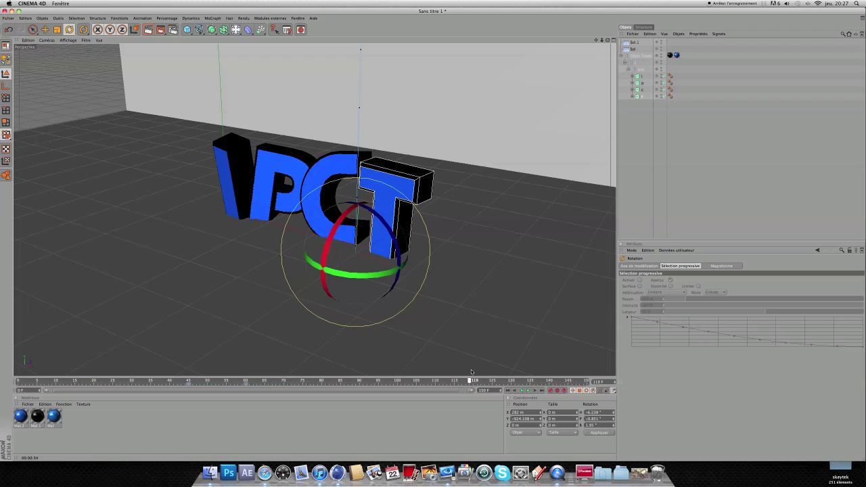
pyautogui.moveTo(304, 382); pyautogui.dragTo(273, 384)
pyautogui.click(483, 403)
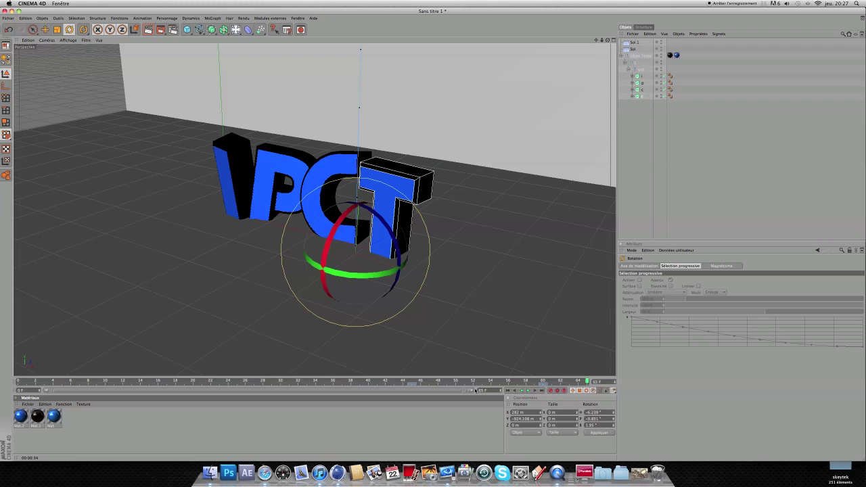
pyautogui.moveTo(587, 383); pyautogui.dragTo(552, 383)
# - Add a camera to the scene and make it the active view
pyautogui.click(236, 30)
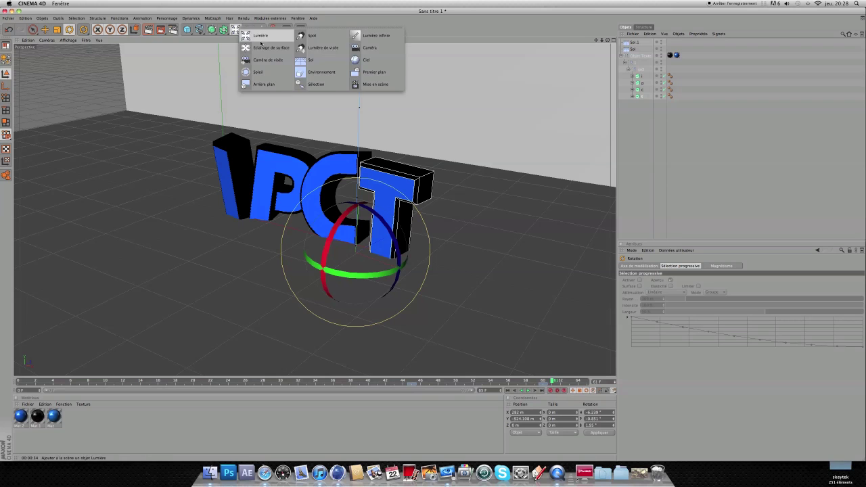
pyautogui.click(369, 47)
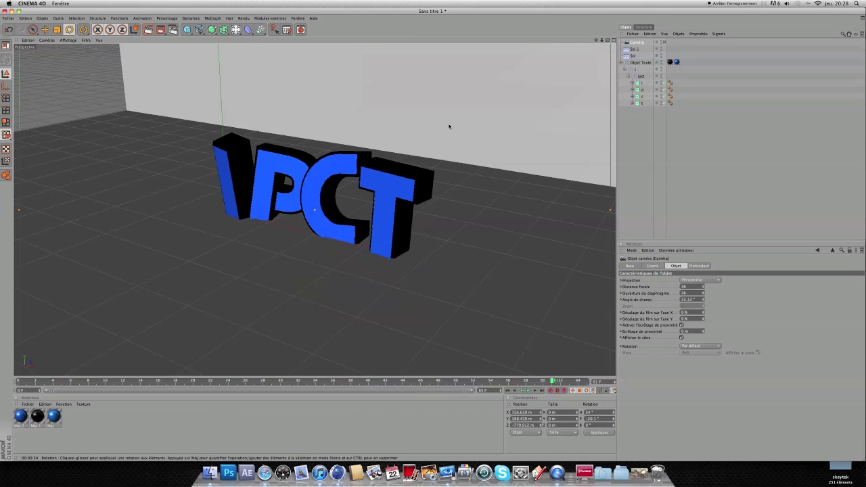
pyautogui.scroll(5, 449, 127)
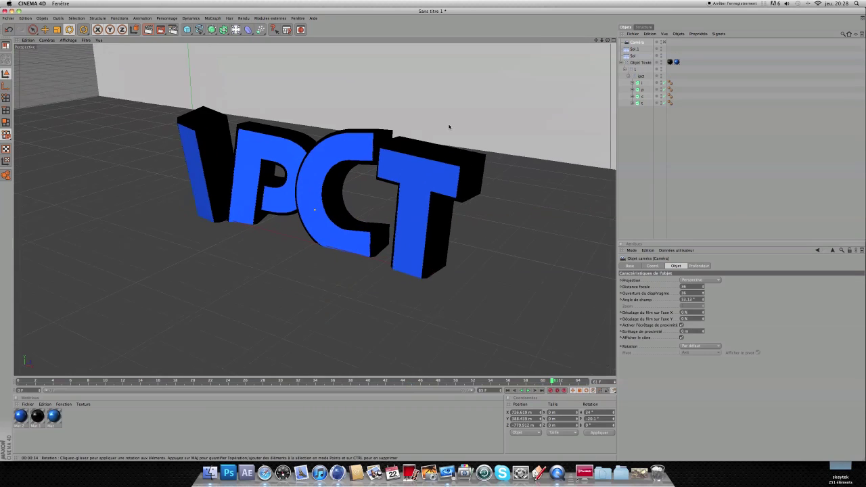
pyautogui.click(664, 43)
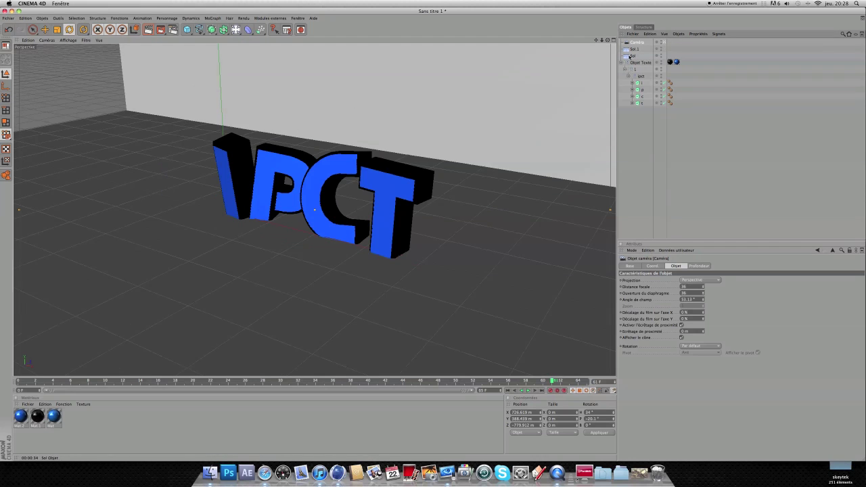
# - Bring the camera low and close to the letters, at about X 574, Y 110, Z -443 m with rotations of 38.5° and -3.5°
pyautogui.scroll(5, 495, 91)
pyautogui.scroll(3, 495, 91)
pyautogui.moveTo(608, 40); pyautogui.dragTo(576, 2)
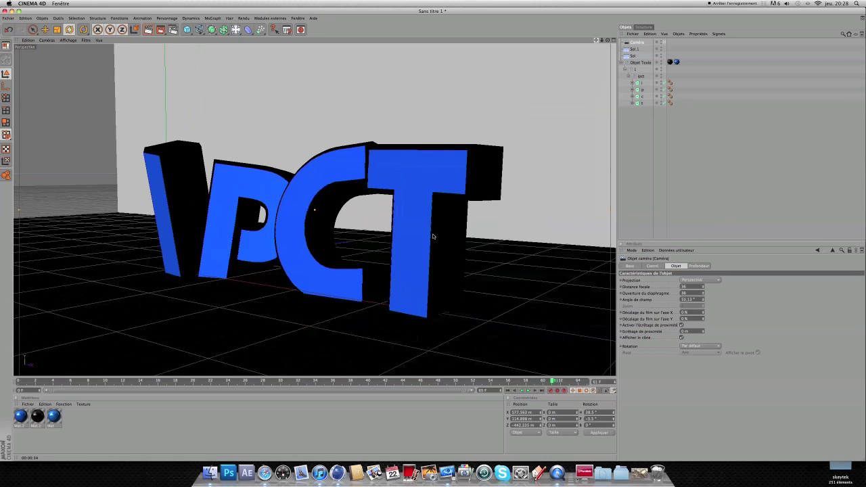
pyautogui.moveTo(433, 237); pyautogui.dragTo(433, 234)
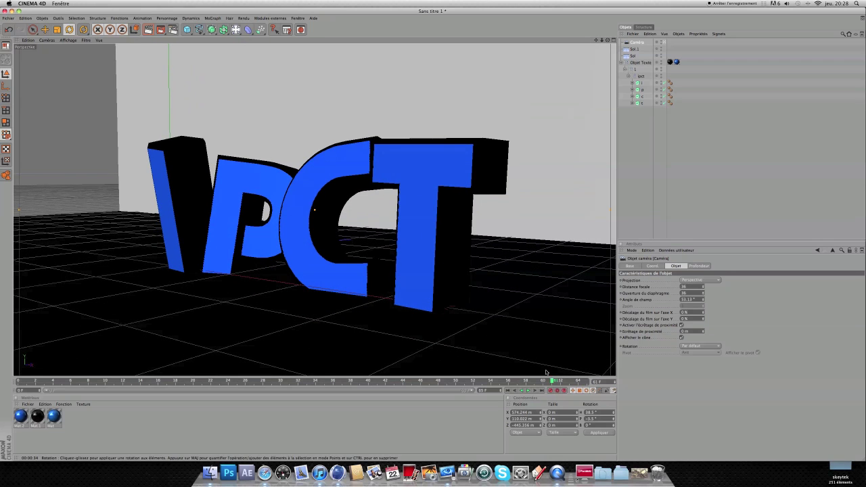
# - Scrub through the falling letters to frame 65 and fine-tune the camera's distance to about X 570.8, Y 109.7, Z -441 m
pyautogui.moveTo(551, 381); pyautogui.dragTo(576, 361)
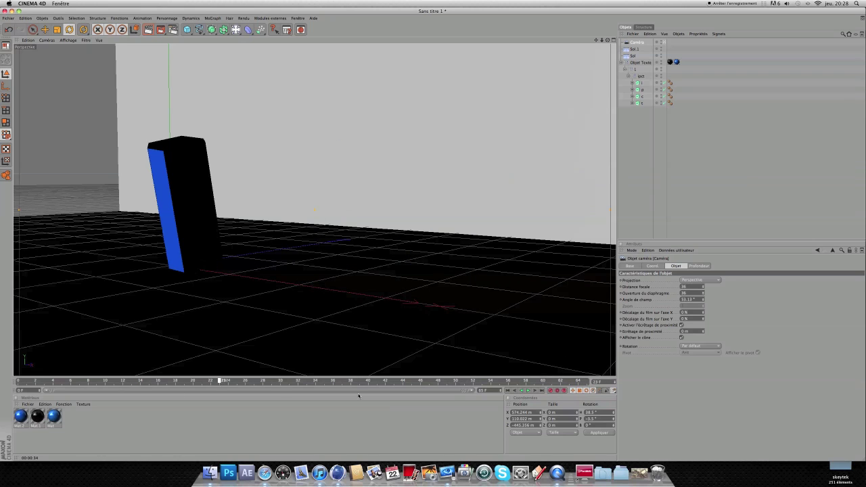
pyautogui.scroll(-5, 524, 312)
pyautogui.scroll(4, 411, 233)
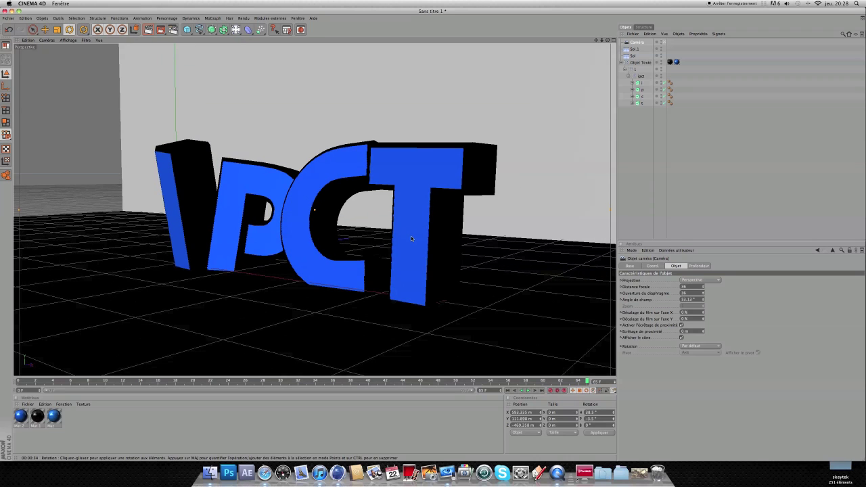
pyautogui.scroll(3, 411, 239)
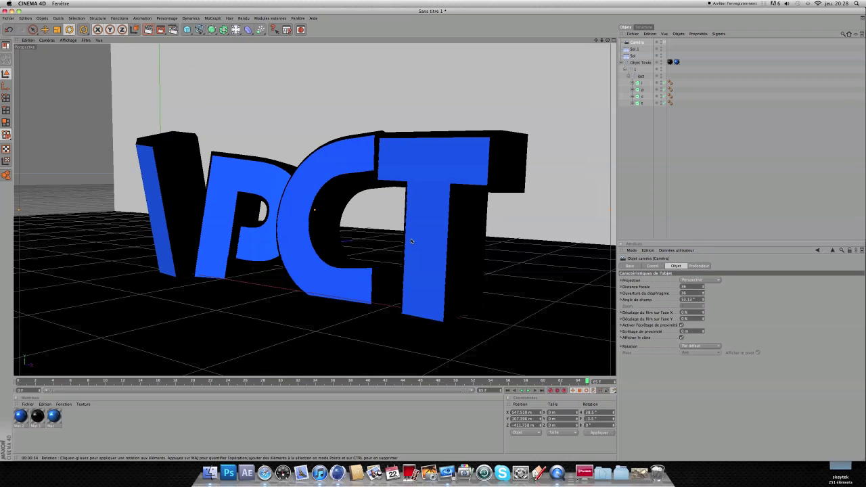
pyautogui.scroll(-3, 438, 246)
pyautogui.scroll(2, 447, 248)
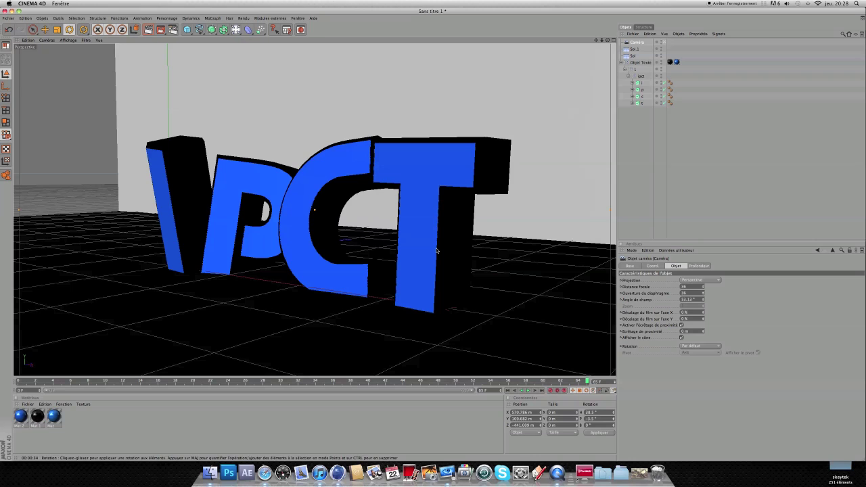
pyautogui.click(161, 31)
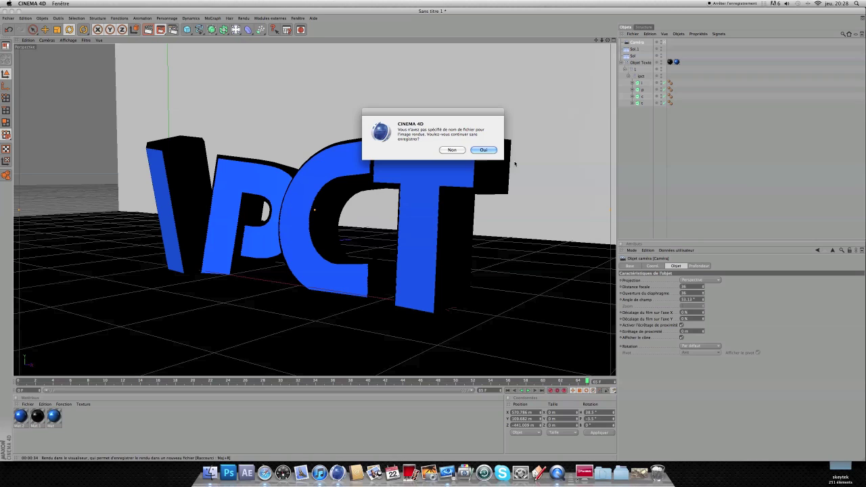
pyautogui.click(492, 151)
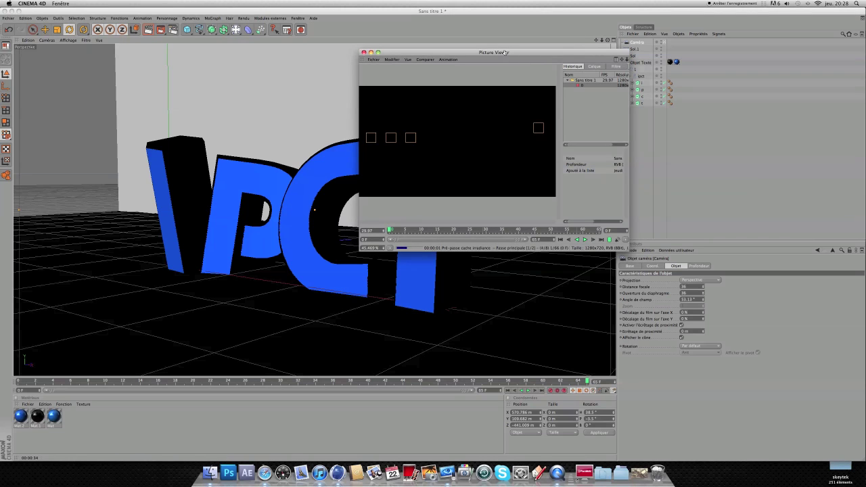
pyautogui.moveTo(503, 54); pyautogui.dragTo(486, 123)
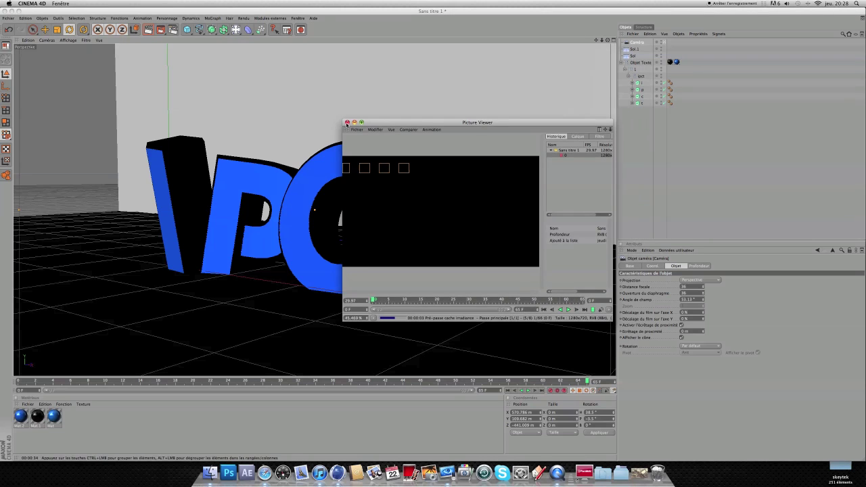
pyautogui.click(347, 122)
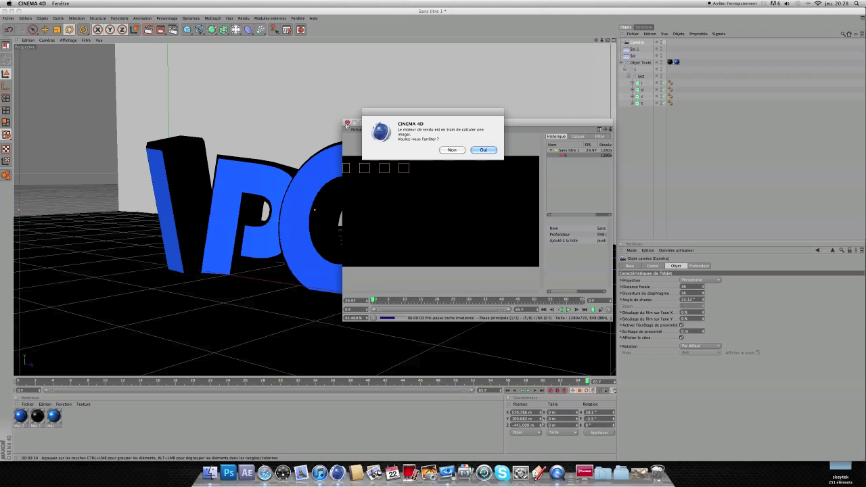
pyautogui.click(482, 150)
# - Add a Sky (Ciel) object to the scene and render the animation in the Picture Viewer without an output file
pyautogui.moveTo(249, 29); pyautogui.dragTo(386, 60)
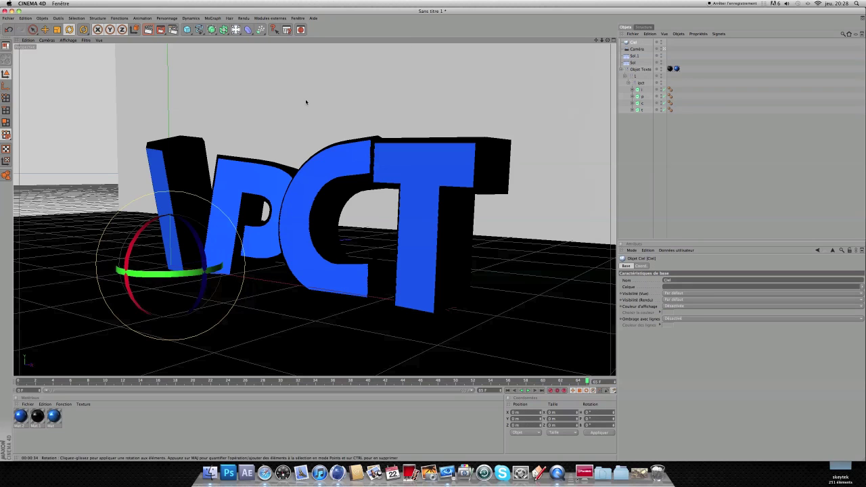
pyautogui.click(160, 29)
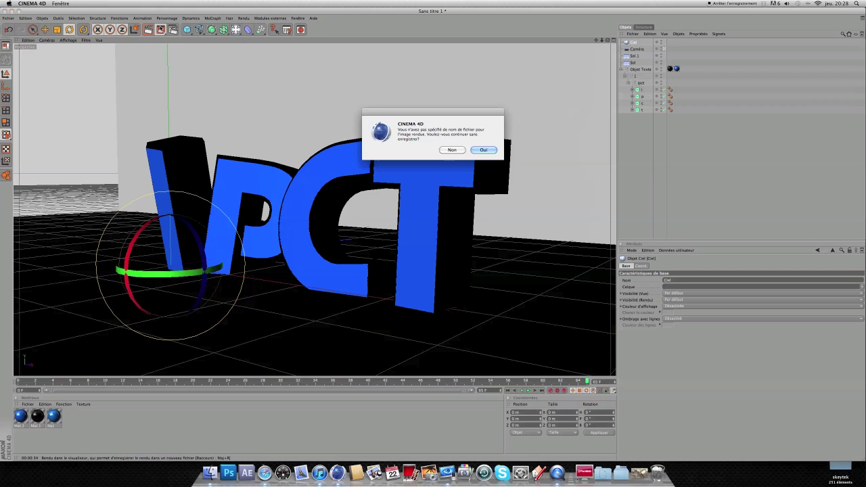
pyautogui.click(483, 150)
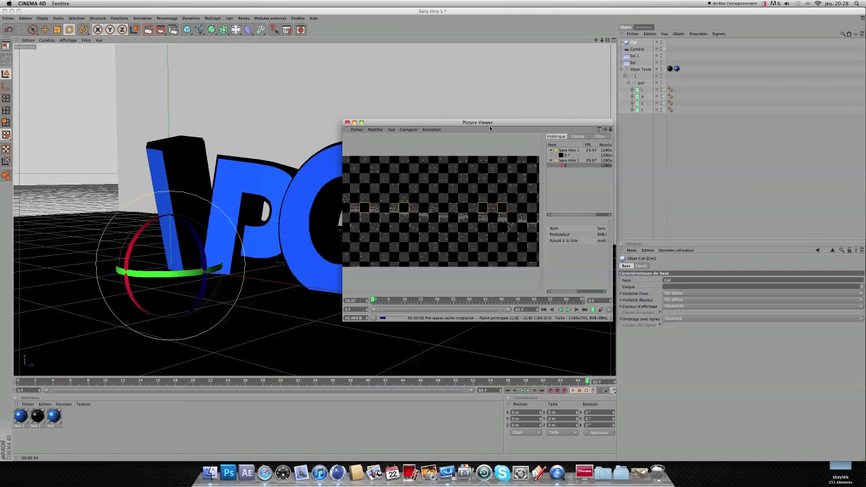
pyautogui.moveTo(491, 136); pyautogui.dragTo(479, 88)
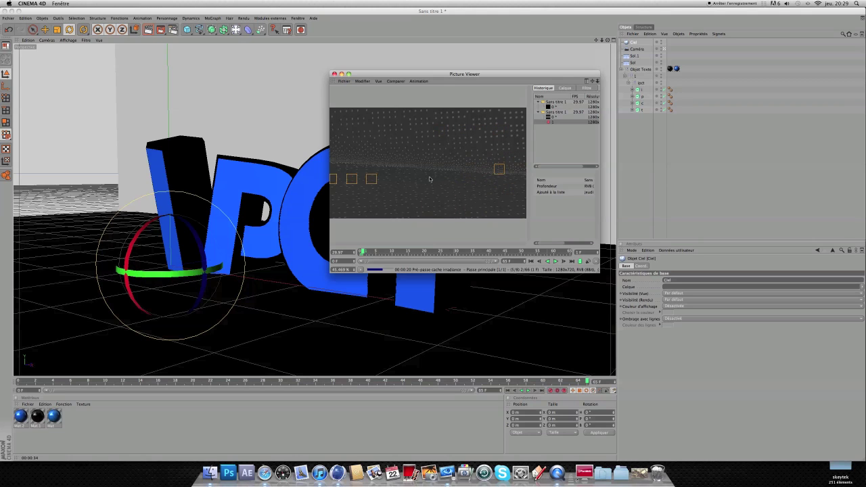
pyautogui.click(709, 4)
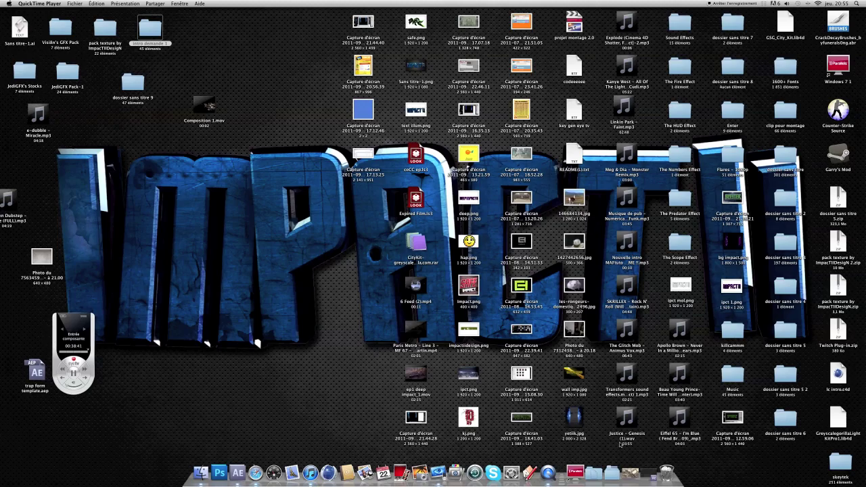
# - Open the rendered ipct tuto.mov from Documents, review the falling letters by scrubbing through it, and close it
pyautogui.click(594, 473)
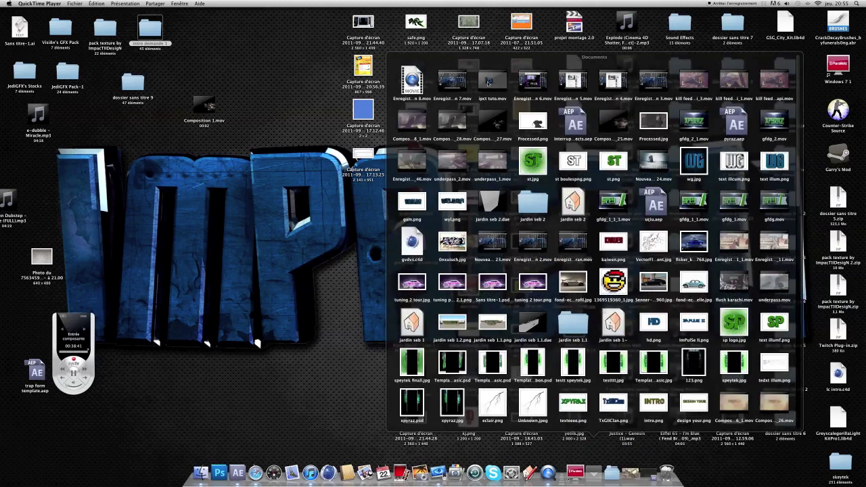
pyautogui.click(490, 82)
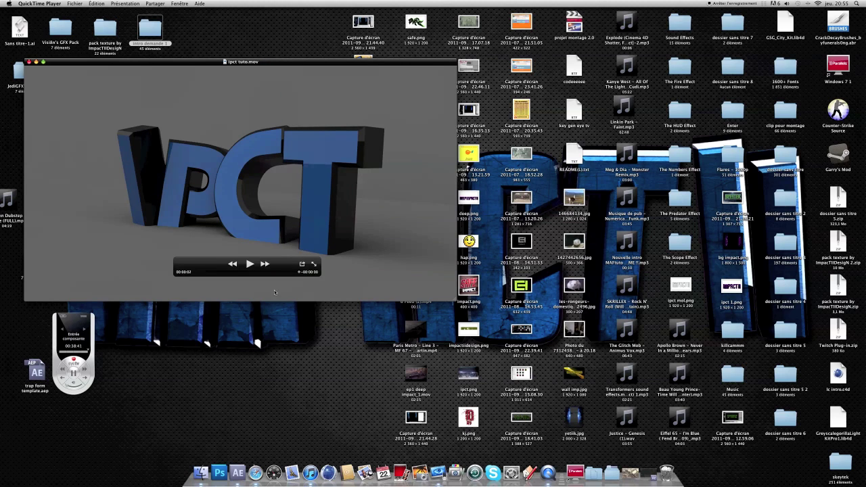
pyautogui.moveTo(289, 274); pyautogui.dragTo(269, 270)
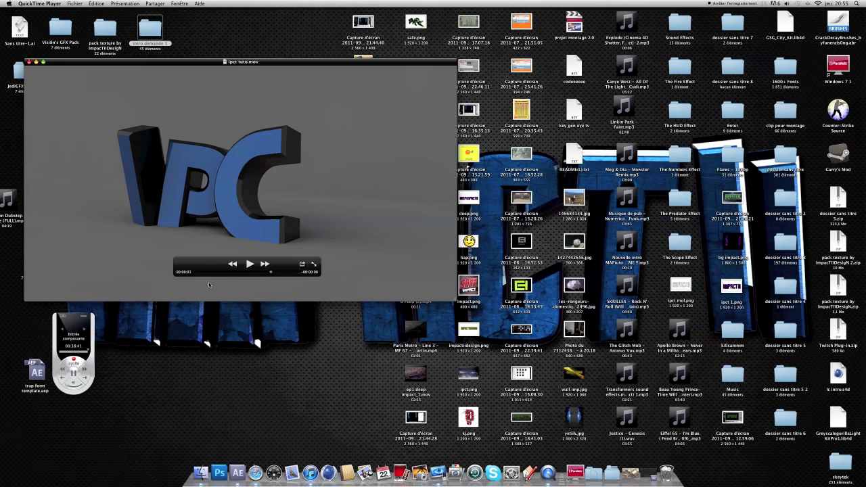
pyautogui.moveTo(282, 272); pyautogui.dragTo(296, 272)
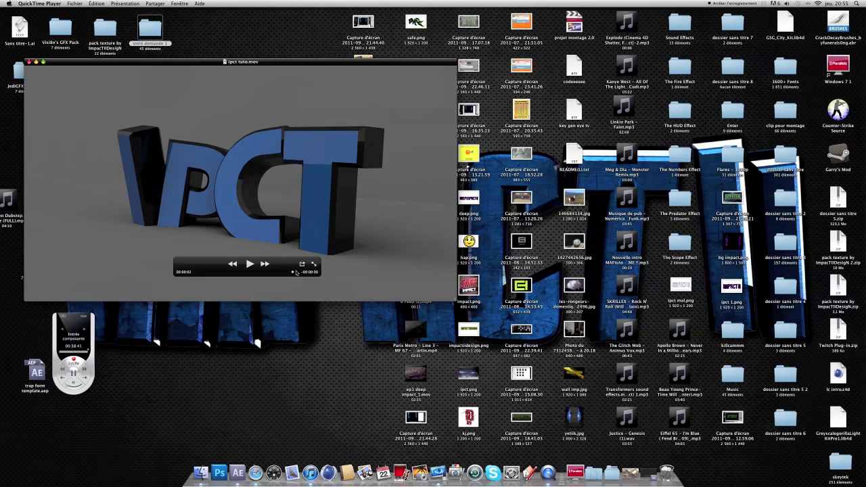
pyautogui.click(29, 62)
# - Switch to After Effects and import ipct tuto.mov from Documents into the project
pyautogui.click(250, 460)
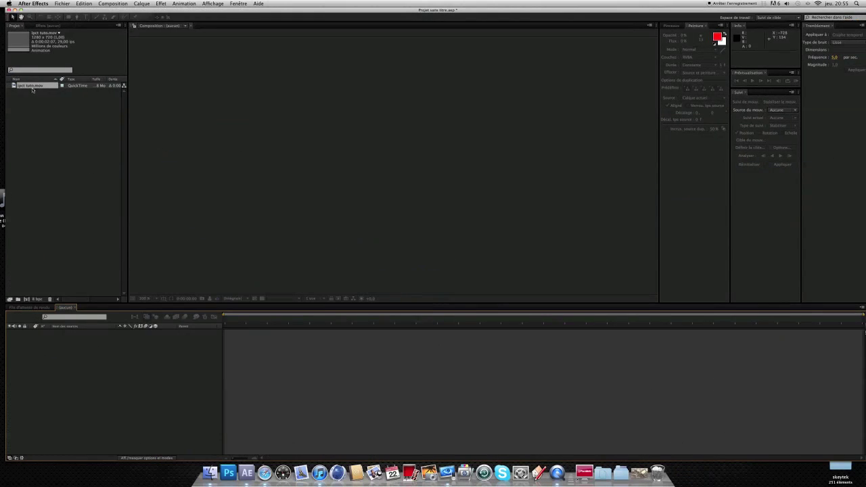
pyautogui.click(601, 473)
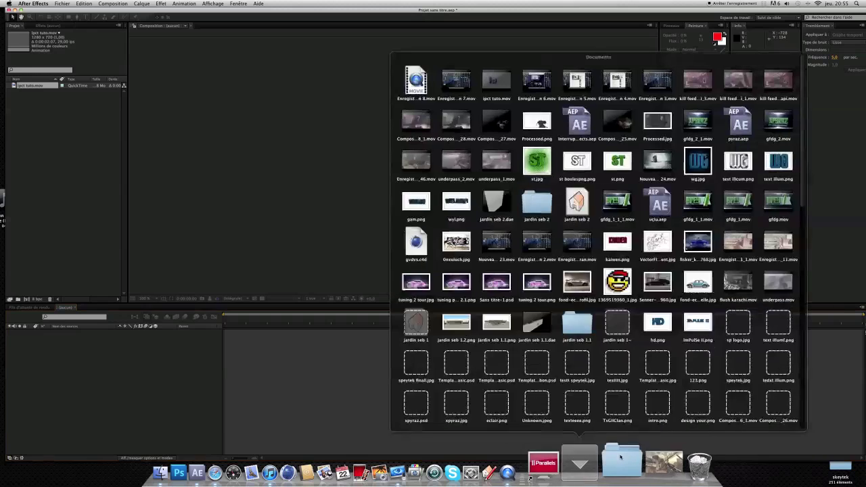
pyautogui.moveTo(493, 94); pyautogui.dragTo(49, 165)
pyautogui.click(62, 3)
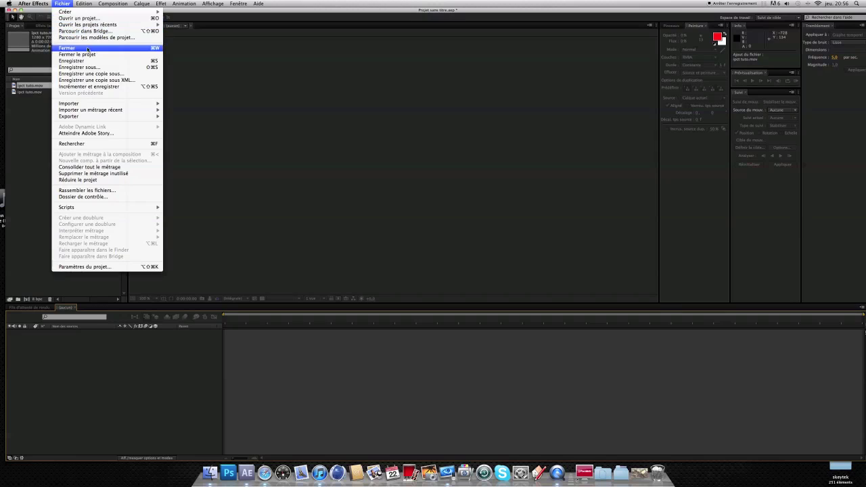
pyautogui.moveTo(95, 105)
pyautogui.click(51, 163)
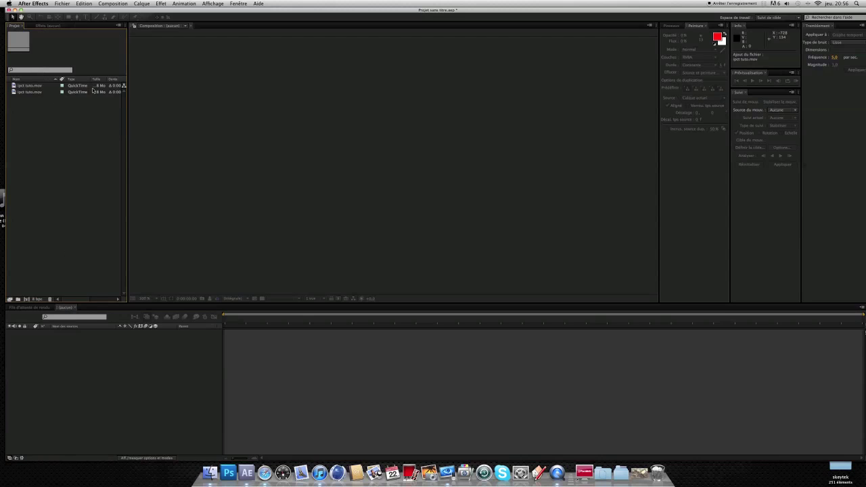
# - Create a 1280 x 720 composition at 29.97 frames per second and place ipct tuto.mov in its timeline
pyautogui.click(112, 3)
pyautogui.click(118, 13)
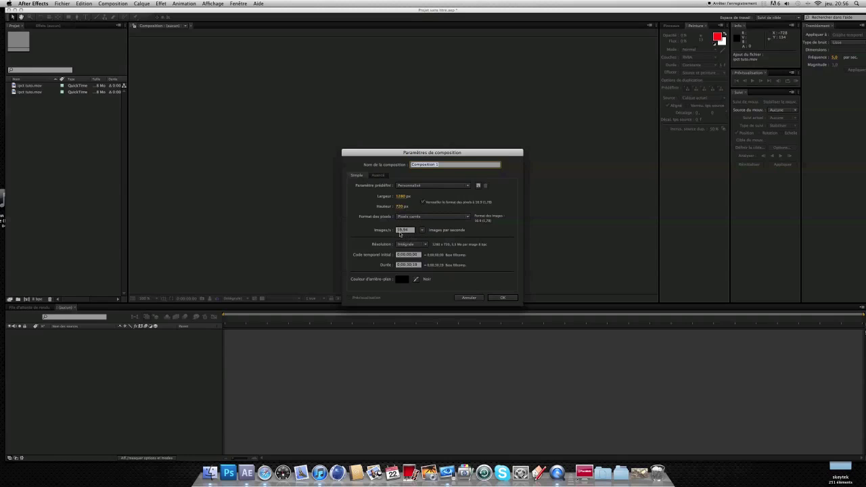
pyautogui.click(422, 230)
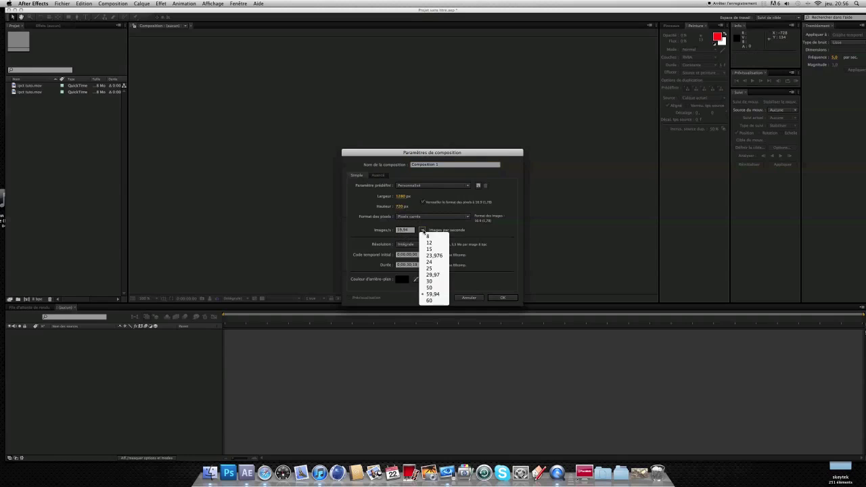
pyautogui.click(433, 274)
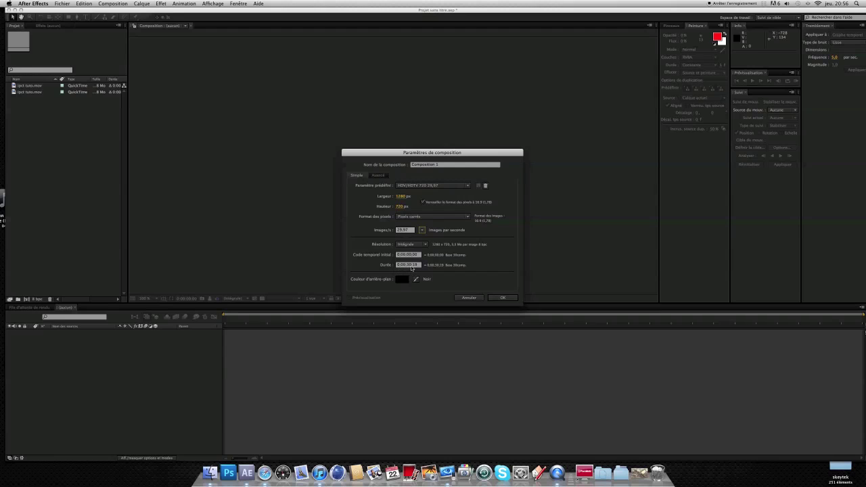
pyautogui.click(502, 298)
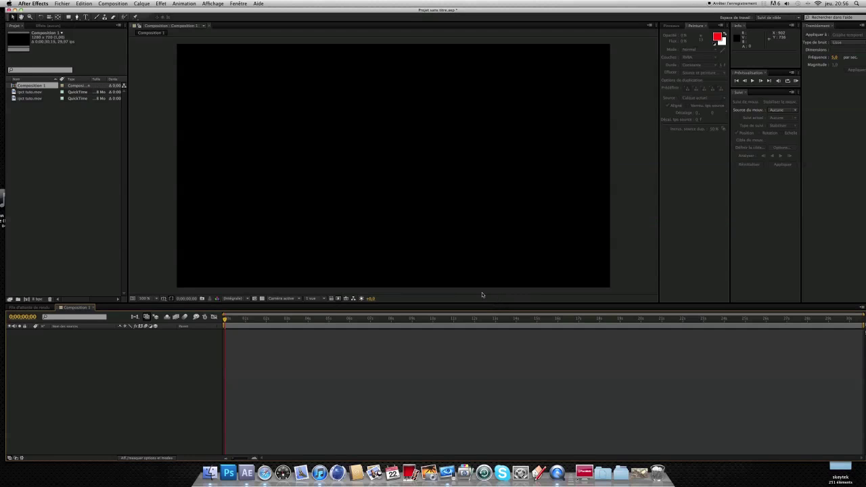
pyautogui.moveTo(32, 97); pyautogui.dragTo(126, 360)
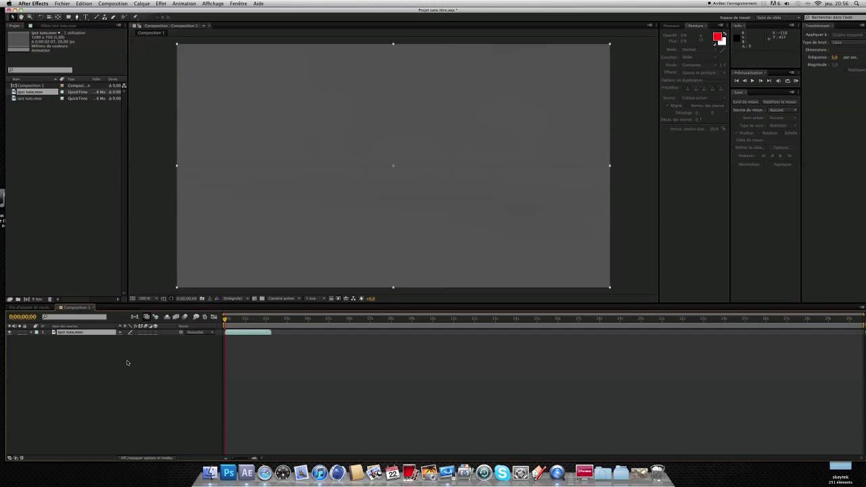
pyautogui.moveTo(230, 321); pyautogui.dragTo(257, 318)
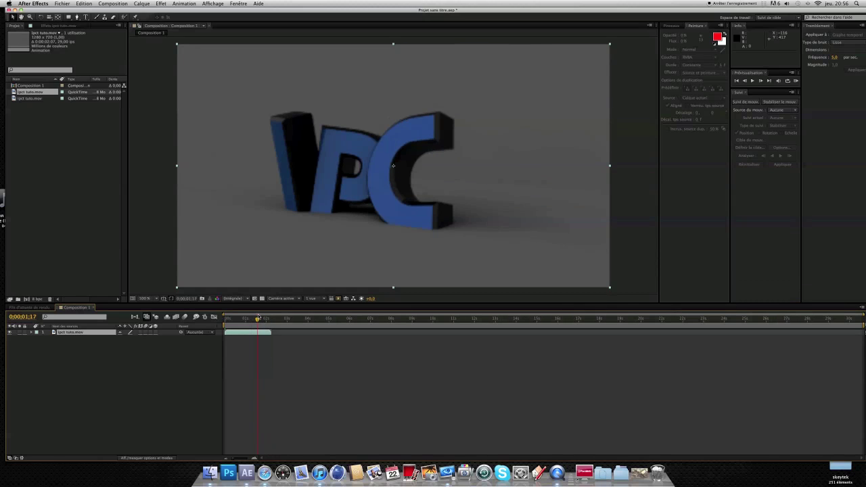
# - Enable time remapping on the ipct tuto.mov layer and extend the layer to about 20 seconds
pyautogui.click(70, 334)
pyautogui.click(150, 3)
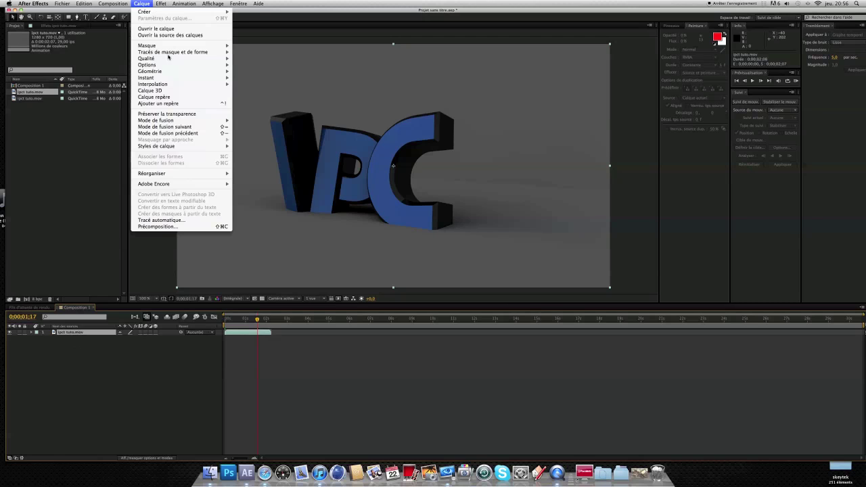
pyautogui.moveTo(169, 77)
pyautogui.click(271, 77)
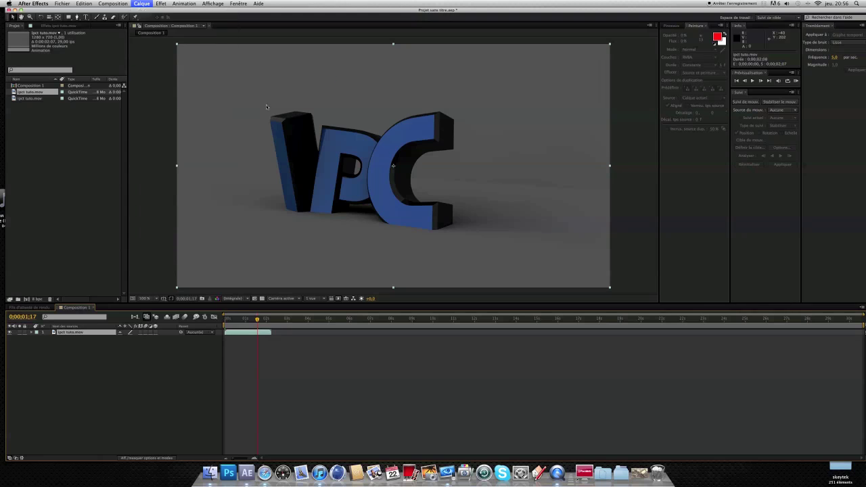
pyautogui.moveTo(258, 320); pyautogui.dragTo(636, 338)
pyautogui.moveTo(271, 320); pyautogui.dragTo(441, 320)
pyautogui.moveTo(243, 334); pyautogui.dragTo(274, 349)
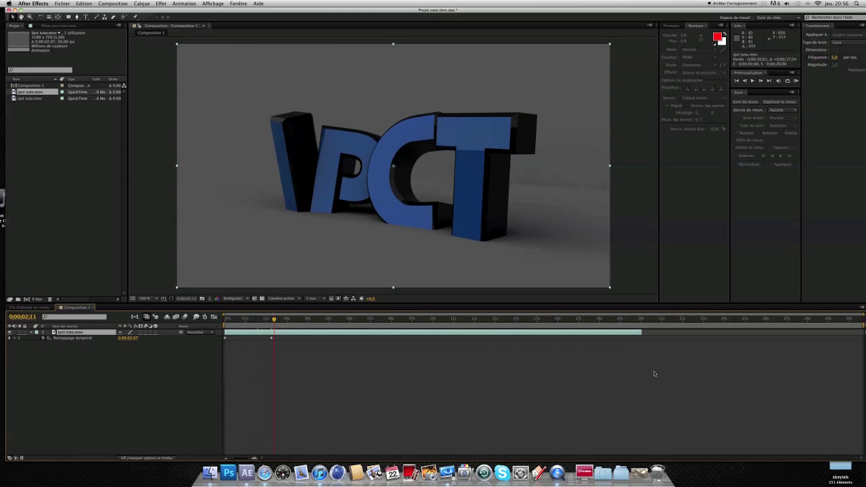
# - Import Bouncing_Debris_01.mov through Bouncing_Debris_06.mov from the 05. Debris folder of Action_Essentials 2 720p in Documents
pyautogui.click(603, 473)
pyautogui.scroll(-5, 636, 320)
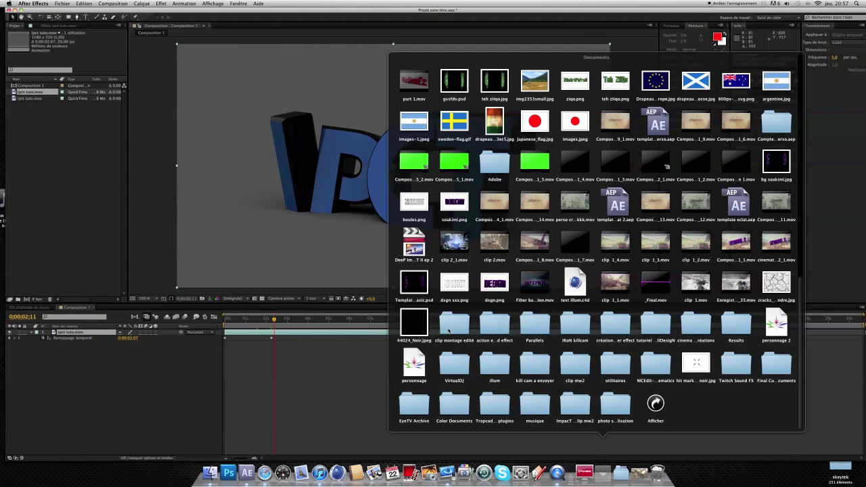
pyautogui.click(493, 329)
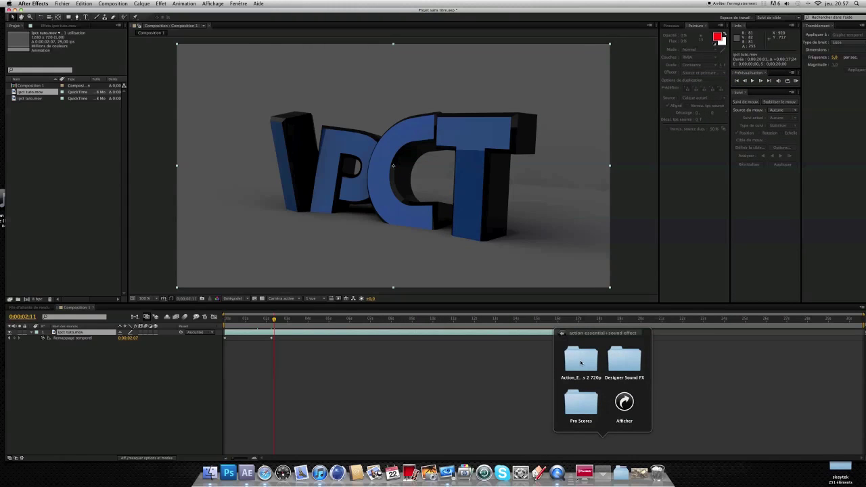
pyautogui.click(580, 364)
pyautogui.click(686, 406)
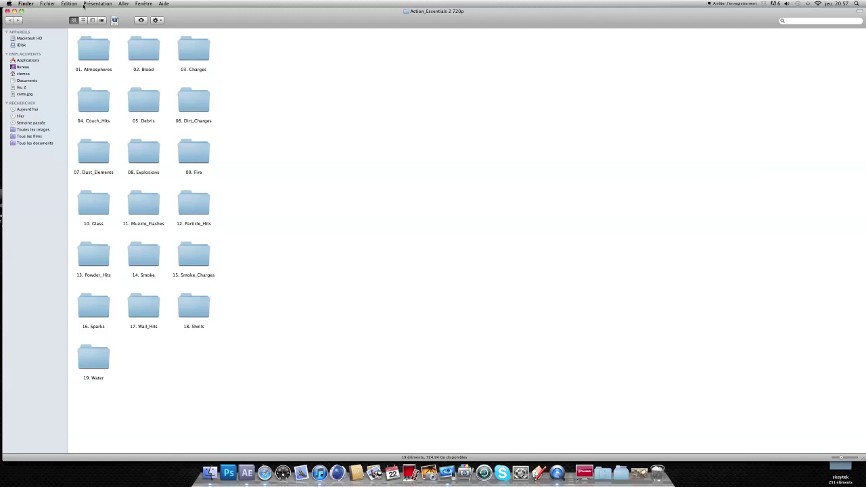
pyautogui.moveTo(205, 15); pyautogui.dragTo(495, 60)
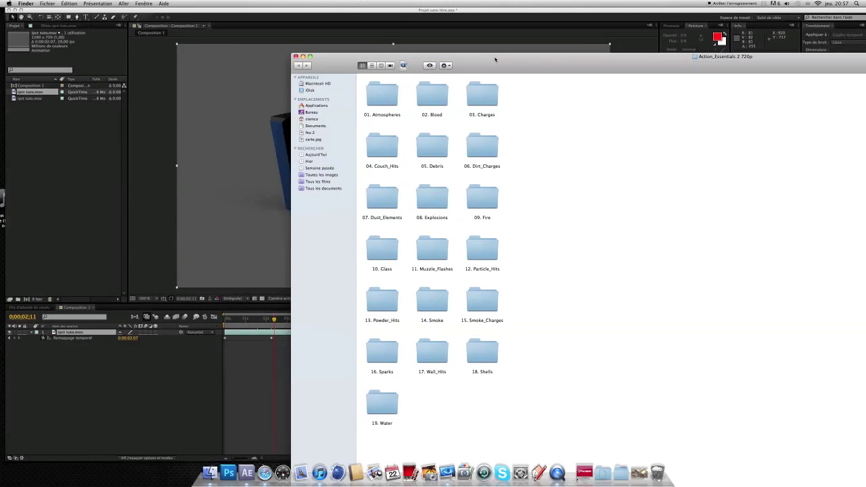
pyautogui.doubleClick(438, 148)
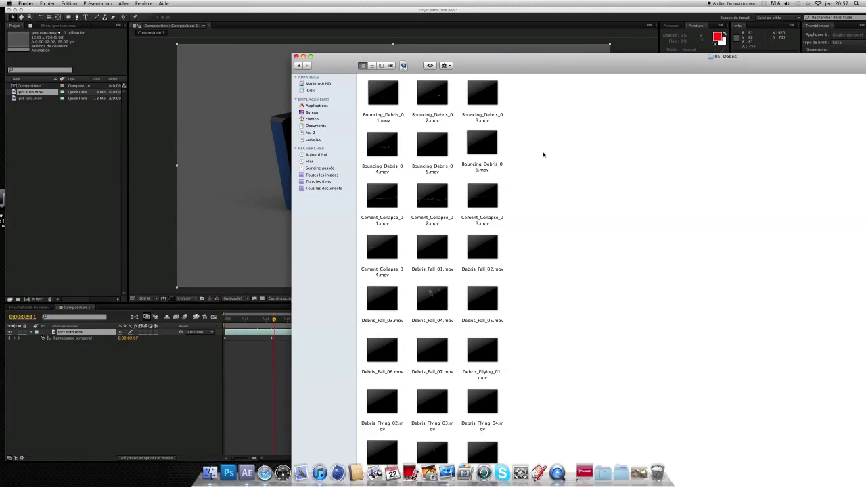
pyautogui.moveTo(536, 67); pyautogui.dragTo(567, 94)
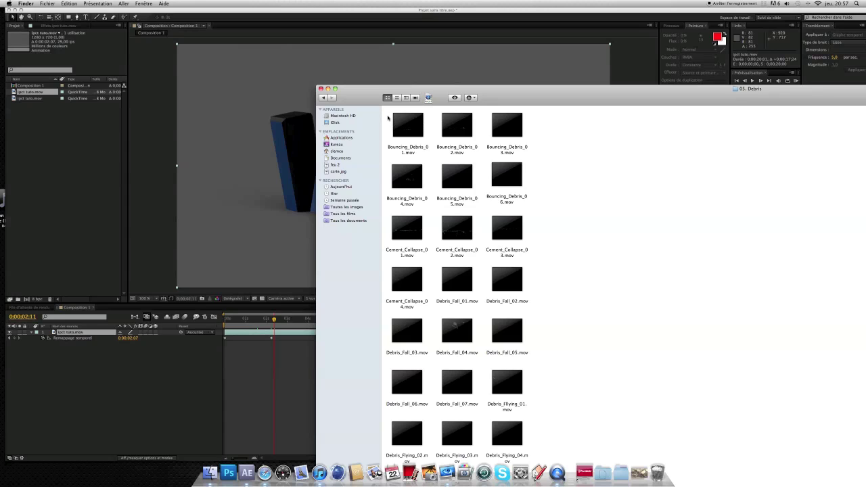
pyautogui.moveTo(388, 117); pyautogui.dragTo(96, 197)
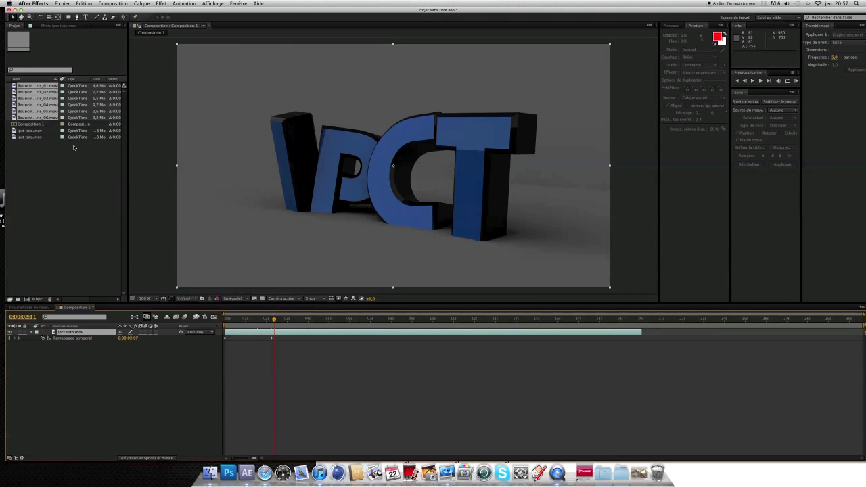
# - Place Bouncing_Debris_01.mov above the ipct tuto.mov layer, starting at about 0;00;00;24 near the first letter's landing
pyautogui.moveTo(44, 103); pyautogui.dragTo(85, 332)
pyautogui.moveTo(265, 331); pyautogui.dragTo(239, 323)
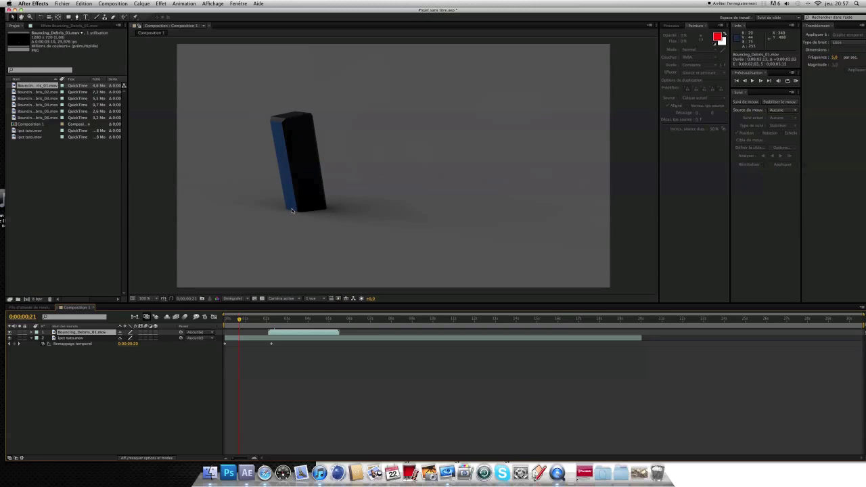
pyautogui.moveTo(297, 334); pyautogui.dragTo(269, 337)
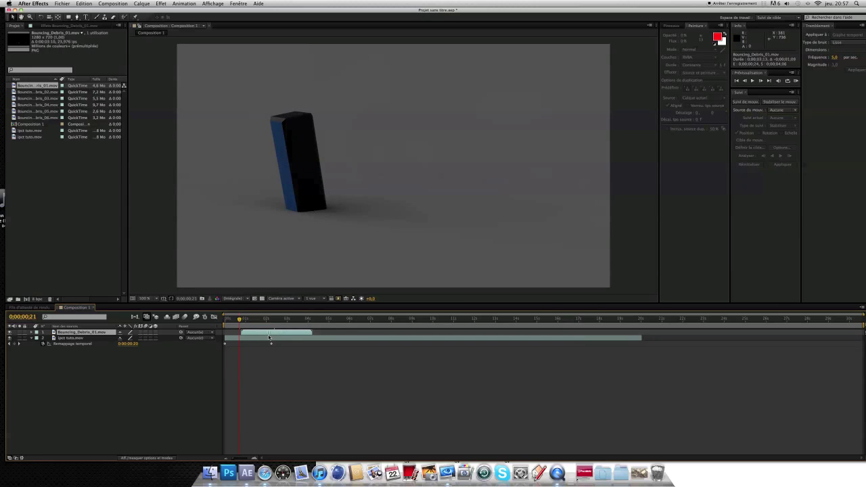
# - Position the Bouncing_Debris_01.mov debris at the first letter's base, starting at 0;00;00;21, and move the current time to 0;00;01;00
pyautogui.moveTo(389, 230); pyautogui.dragTo(298, 204)
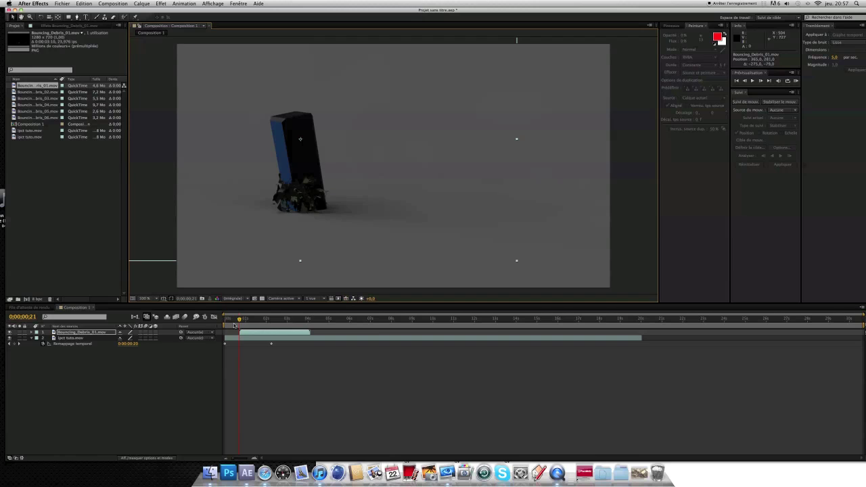
pyautogui.moveTo(241, 325)
pyautogui.mouseDown()
pyautogui.moveTo(232, 325)
pyautogui.moveTo(246, 326)
pyautogui.mouseUp()
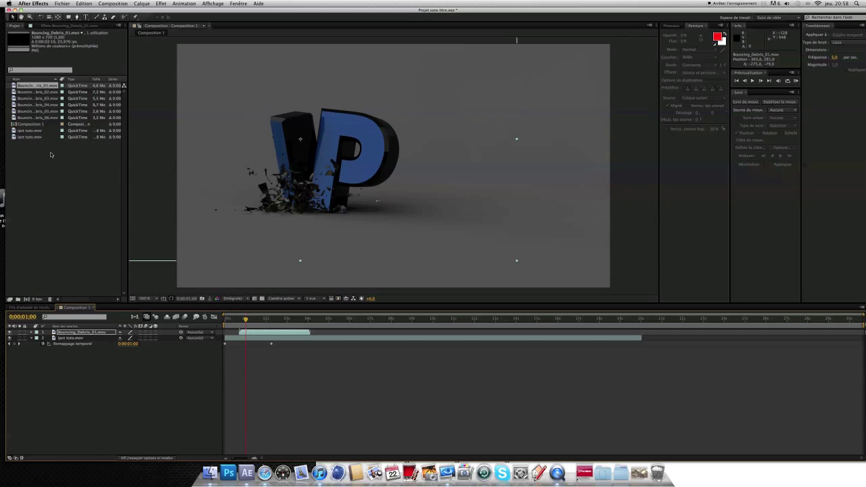
pyautogui.moveTo(42, 95); pyautogui.dragTo(70, 333)
pyautogui.moveTo(235, 333); pyautogui.dragTo(256, 335)
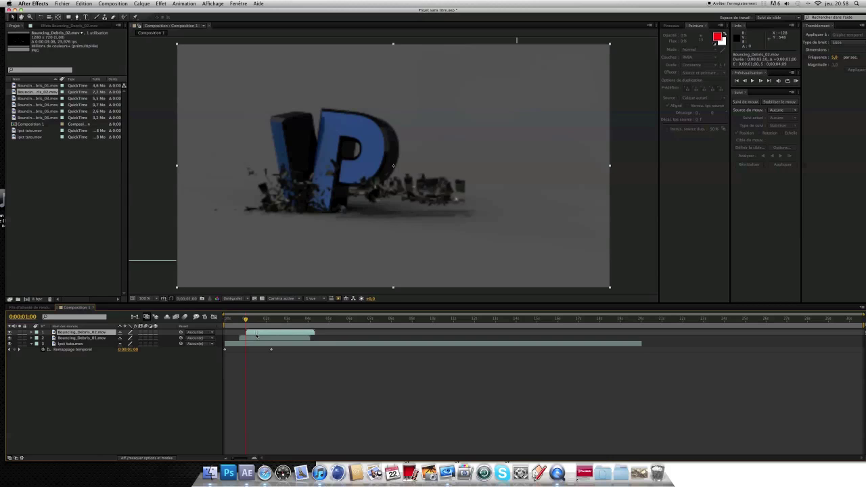
pyautogui.moveTo(425, 196); pyautogui.dragTo(356, 243)
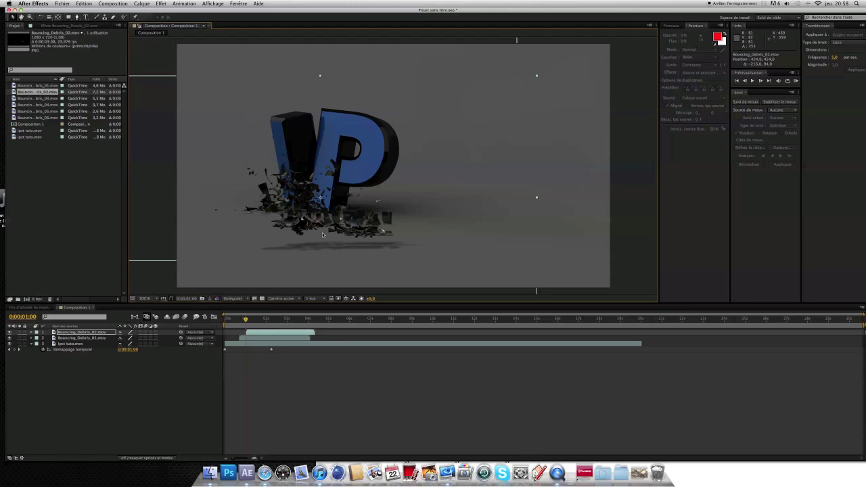
pyautogui.press('Delete')
pyautogui.click(51, 134)
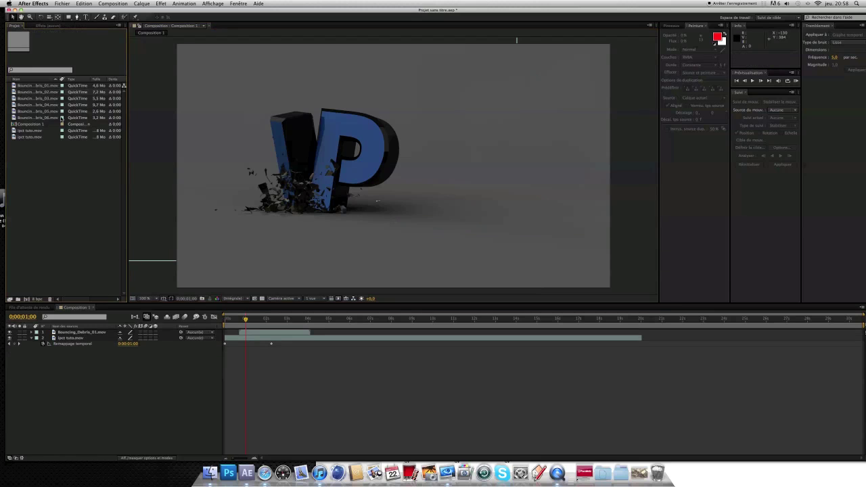
# - Add Bouncing_Debris_03.mov as the top layer starting at 0;00;01;00 and position its debris at the base of the P
pyautogui.moveTo(45, 99); pyautogui.dragTo(75, 333)
pyautogui.moveTo(231, 332); pyautogui.dragTo(251, 339)
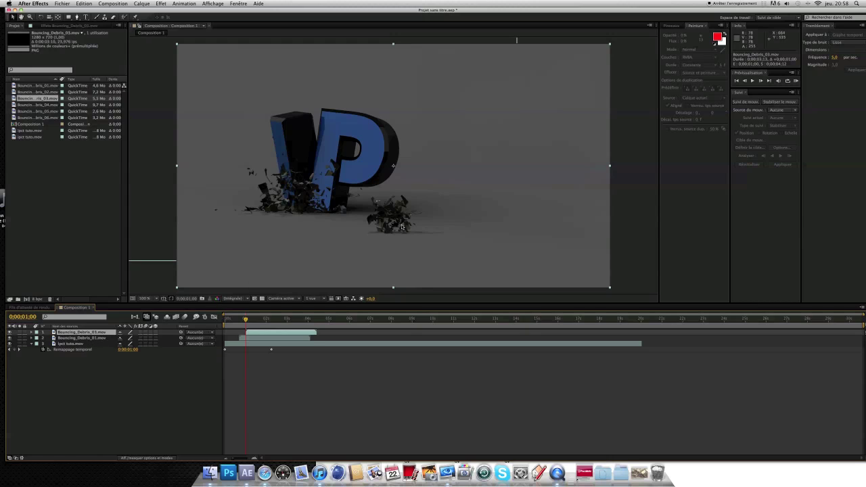
pyautogui.moveTo(406, 220); pyautogui.dragTo(332, 191)
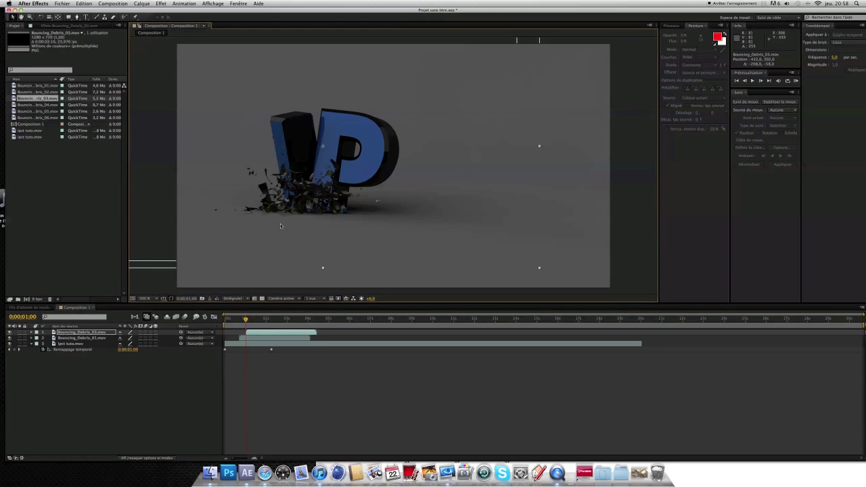
# - Add a second Bouncing_Debris_01.mov layer starting at 0;00;01;17, enlarge it to about 136.4% and place it at the base of the C
pyautogui.click(246, 319)
pyautogui.moveTo(245, 319); pyautogui.dragTo(257, 321)
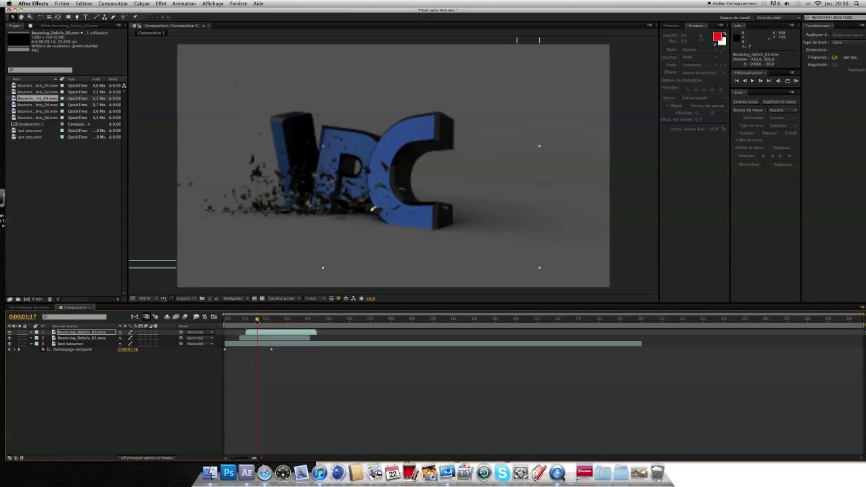
pyautogui.moveTo(36, 86); pyautogui.dragTo(182, 334)
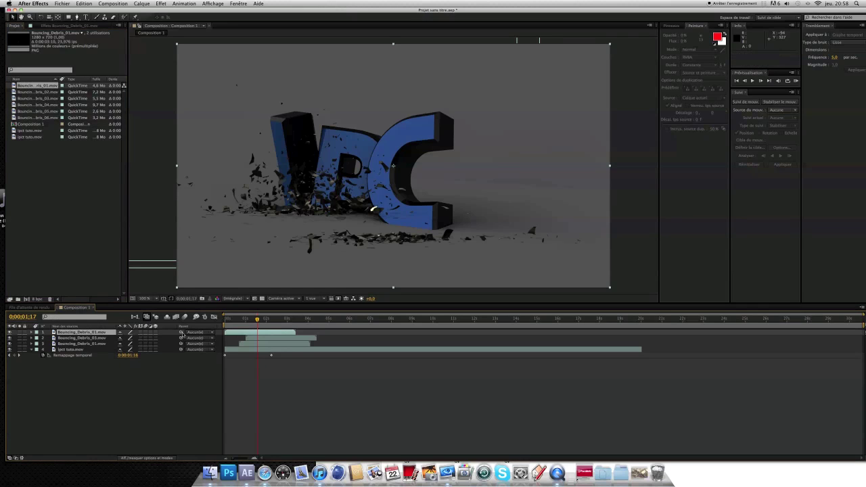
pyautogui.moveTo(234, 334); pyautogui.dragTo(264, 334)
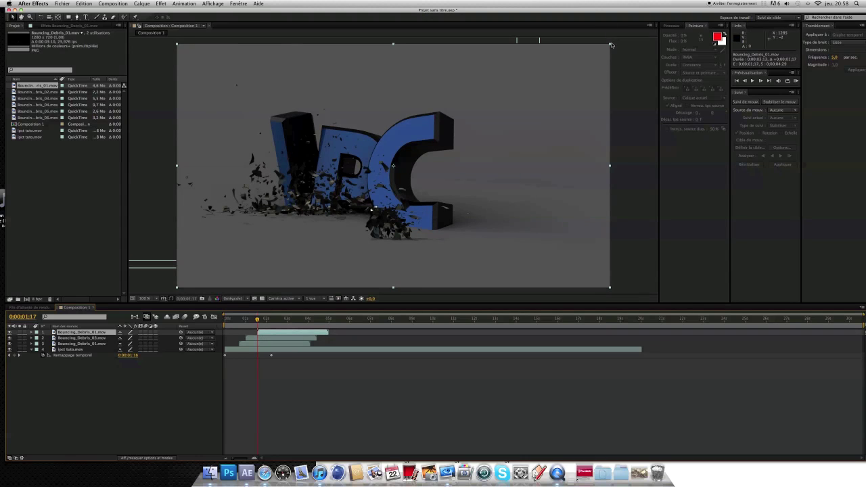
pyautogui.moveTo(610, 45); pyautogui.dragTo(552, 147)
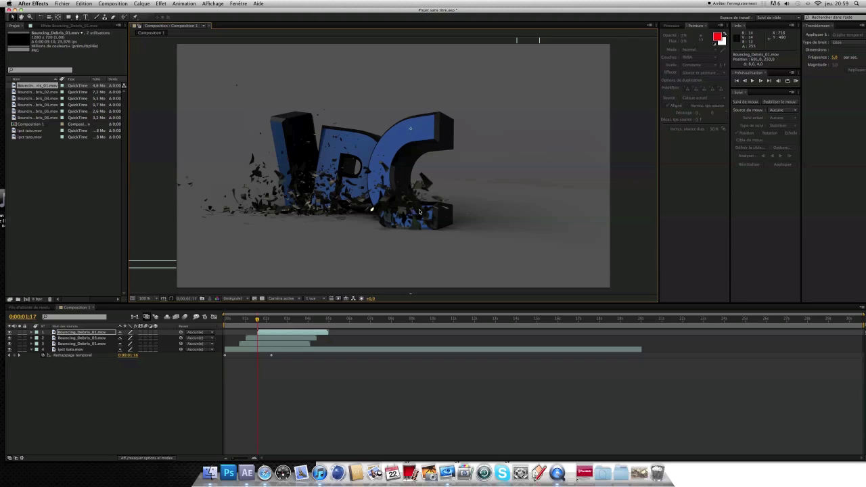
# - Set the scale of the C's debris layer to about 137.4% and adjust its position to about 699, 247
pyautogui.rightClick(78, 334)
pyautogui.press('Escape')
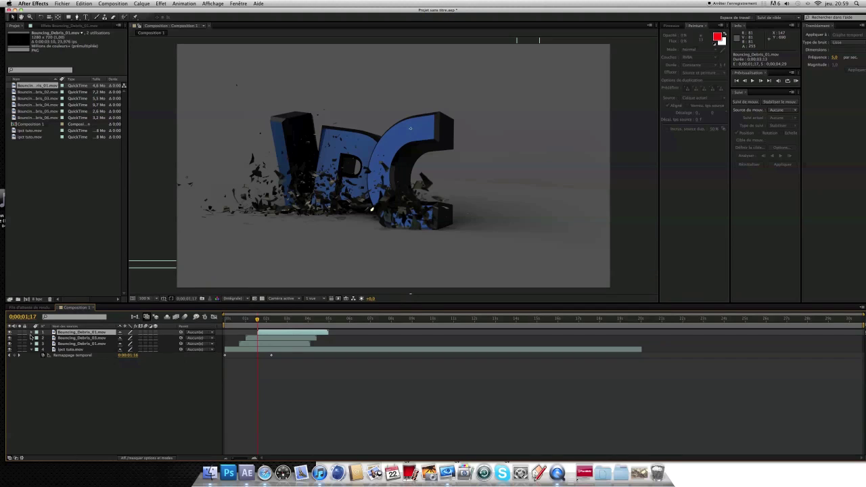
pyautogui.click(31, 333)
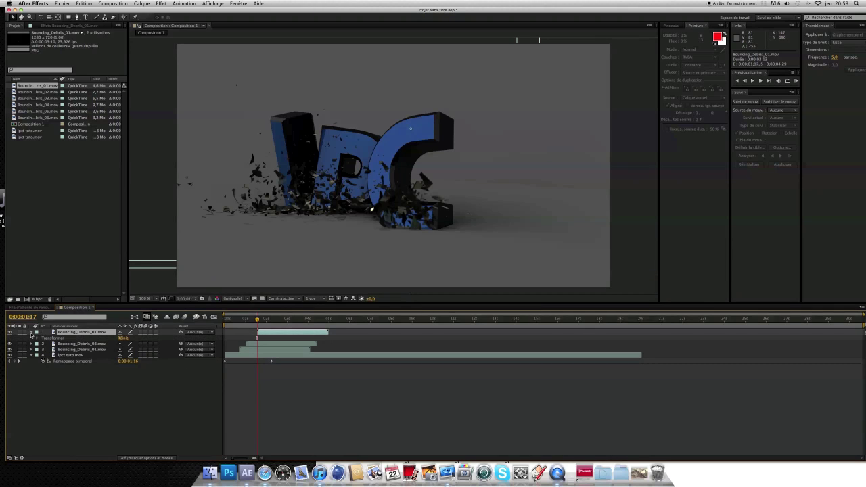
pyautogui.click(37, 338)
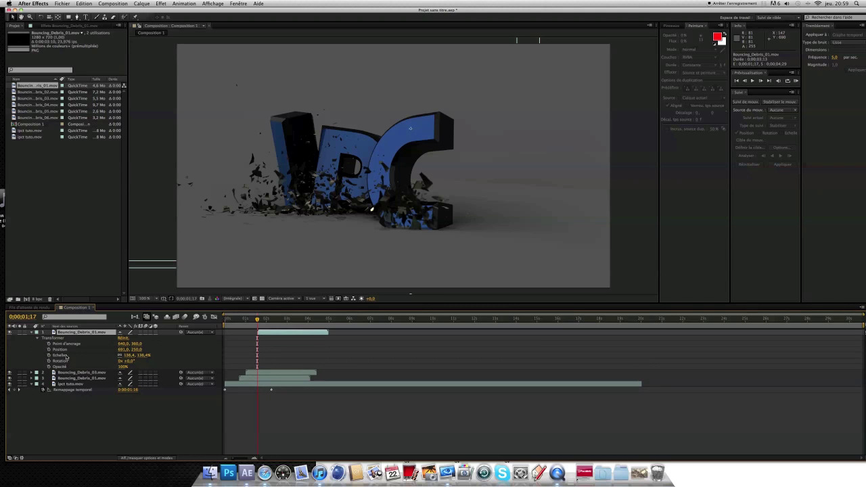
pyautogui.moveTo(138, 355); pyautogui.dragTo(153, 370)
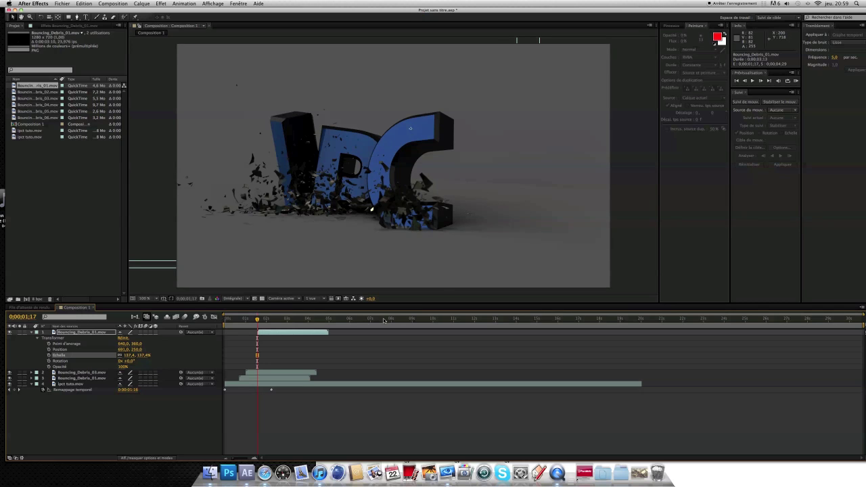
pyautogui.moveTo(410, 218); pyautogui.dragTo(419, 211)
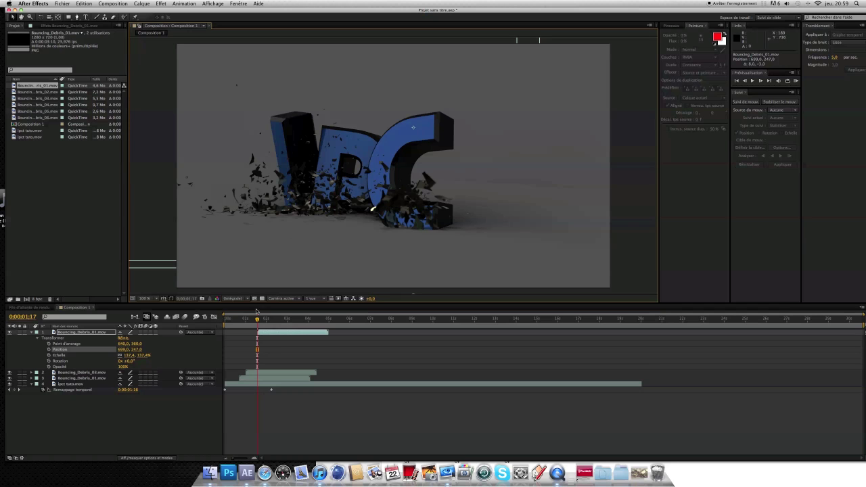
# - Add a second Bouncing_Debris_03.mov layer starting at about 0;00;02;00, enlarge it and position its debris at the base of the T
pyautogui.moveTo(257, 320)
pyautogui.mouseDown()
pyautogui.moveTo(275, 321)
pyautogui.moveTo(268, 329)
pyautogui.mouseUp()
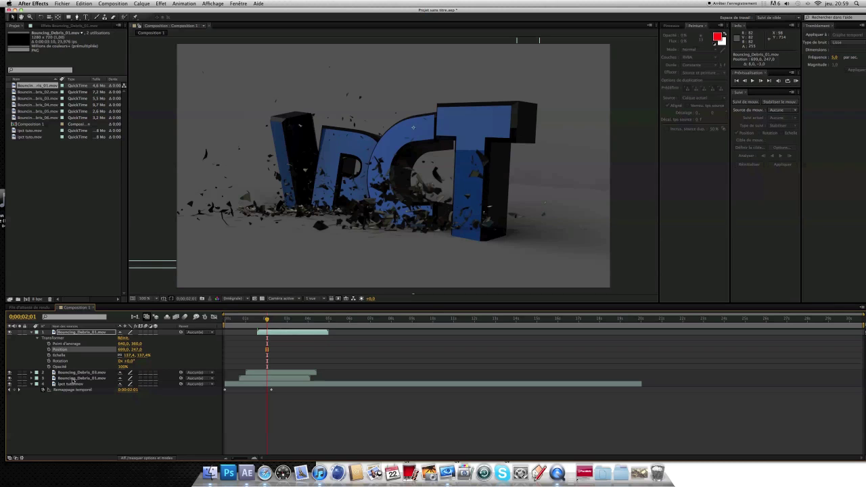
pyautogui.click(72, 373)
pyautogui.moveTo(42, 100); pyautogui.dragTo(77, 332)
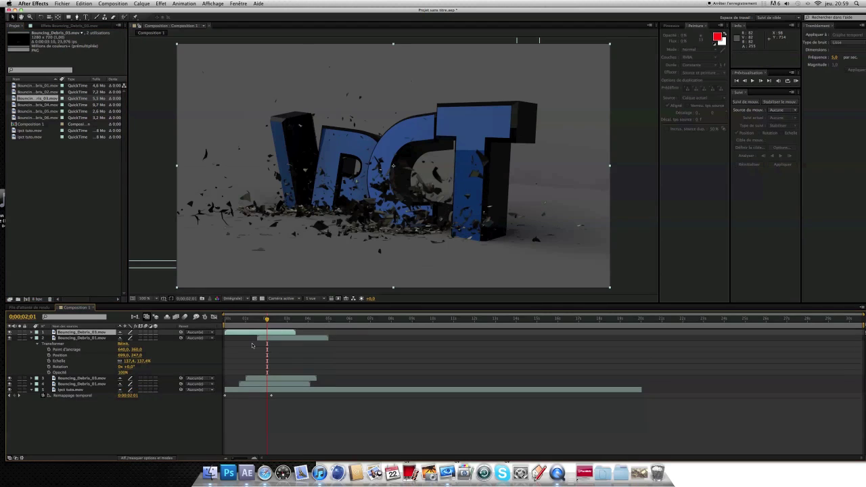
pyautogui.moveTo(242, 332); pyautogui.dragTo(284, 330)
pyautogui.moveTo(450, 198); pyautogui.dragTo(531, 209)
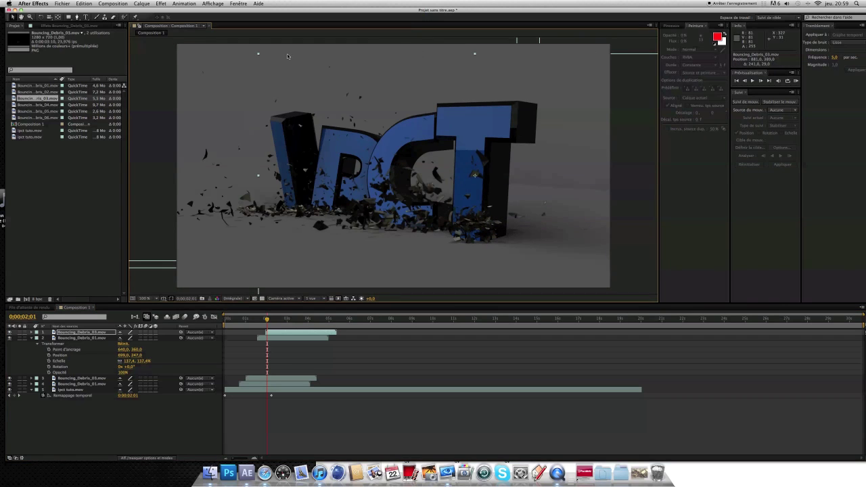
pyautogui.keyDown('shift'); pyautogui.moveTo(258, 55); pyautogui.dragTo(189, 15); pyautogui.keyUp('shift')
pyautogui.moveTo(464, 254); pyautogui.dragTo(466, 230)
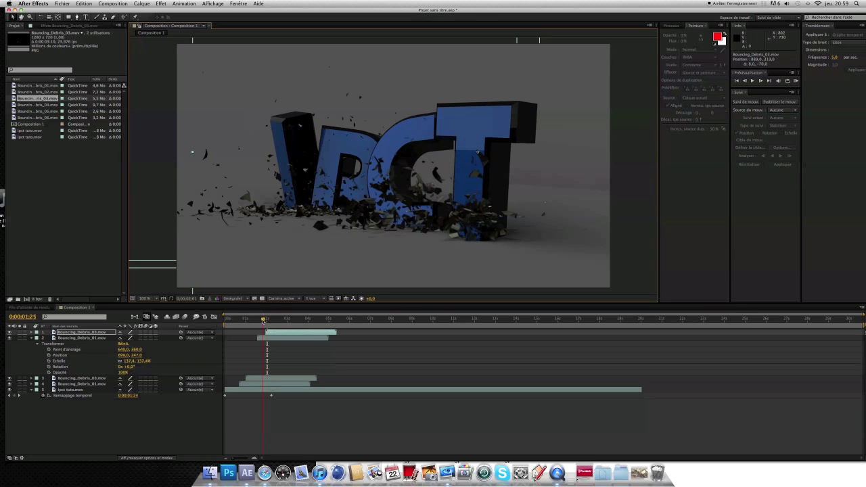
# - Enable time remapping on the first letter's Bouncing_Debris_01.mov layer and extend the layer to about 20 seconds
pyautogui.click(255, 318)
pyautogui.moveTo(255, 319); pyautogui.dragTo(305, 320)
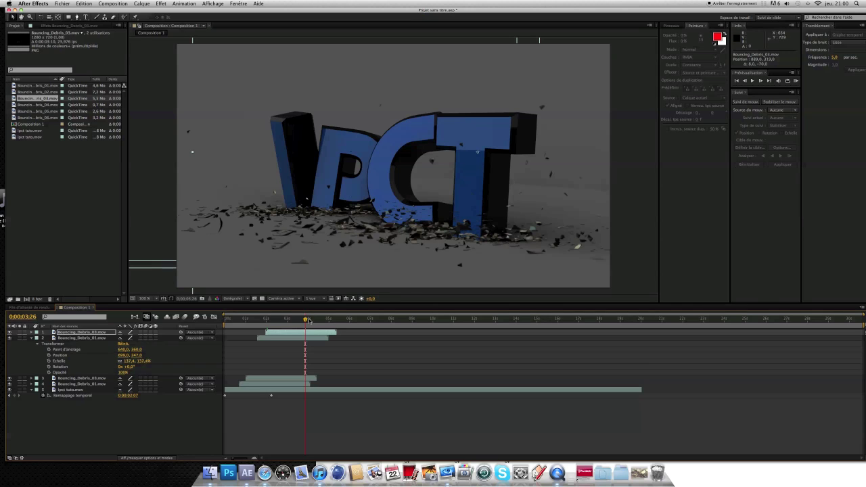
pyautogui.moveTo(308, 321); pyautogui.dragTo(312, 328)
pyautogui.click(73, 391)
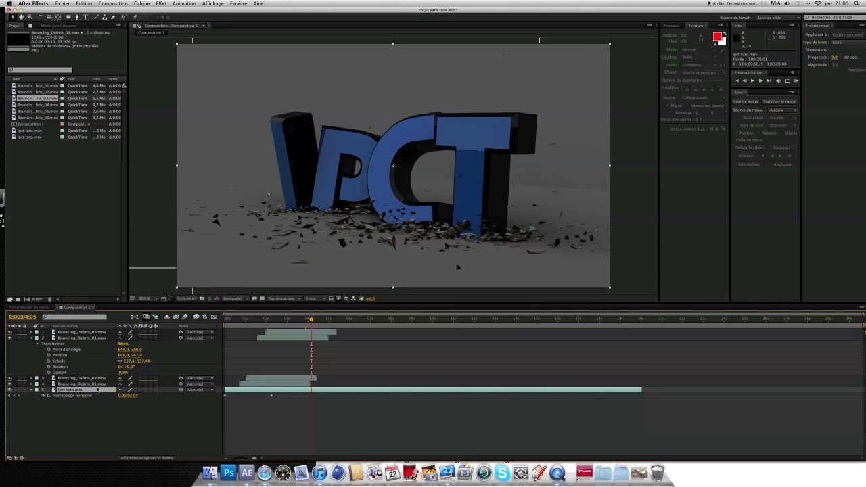
pyautogui.click(81, 384)
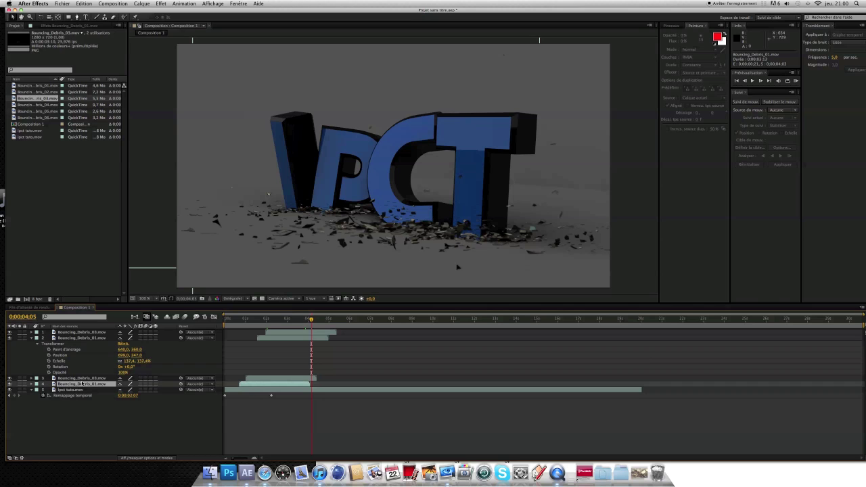
pyautogui.click(142, 3)
pyautogui.moveTo(176, 78)
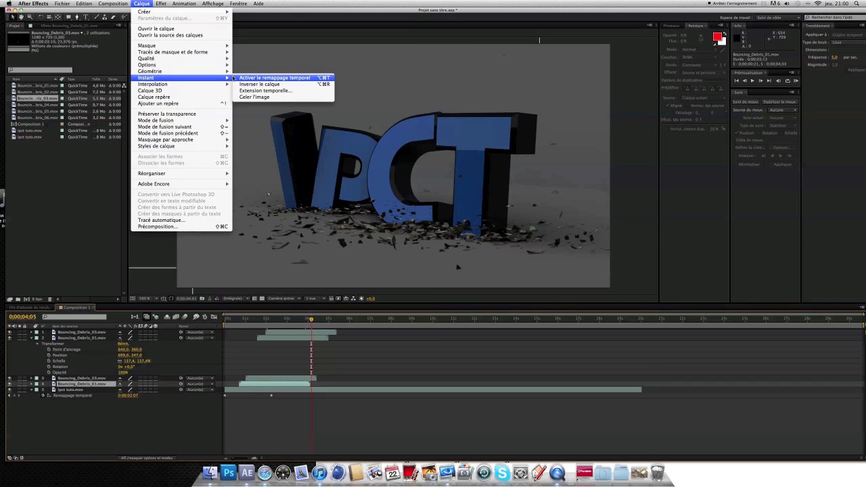
pyautogui.click(274, 78)
pyautogui.moveTo(310, 384); pyautogui.dragTo(647, 384)
# - Enable time remapping on the P's Bouncing_Debris_03.mov layer and extend the layer to about 21 seconds
pyautogui.click(103, 379)
pyautogui.click(142, 4)
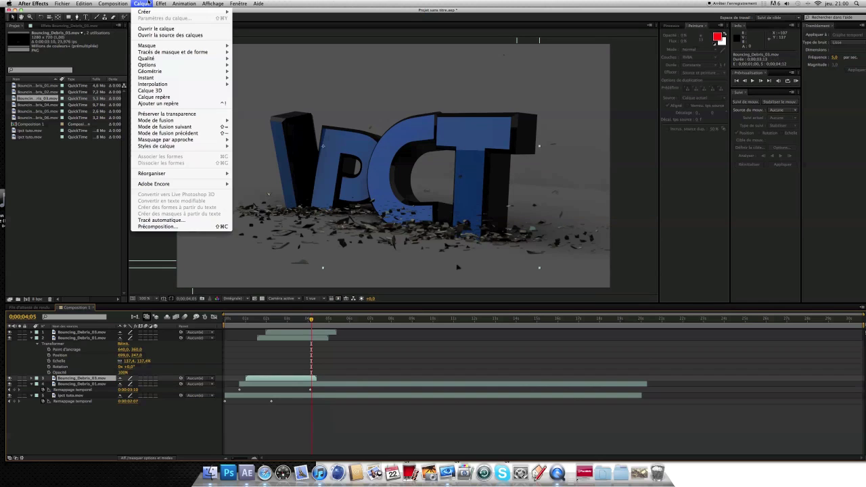
pyautogui.moveTo(171, 73)
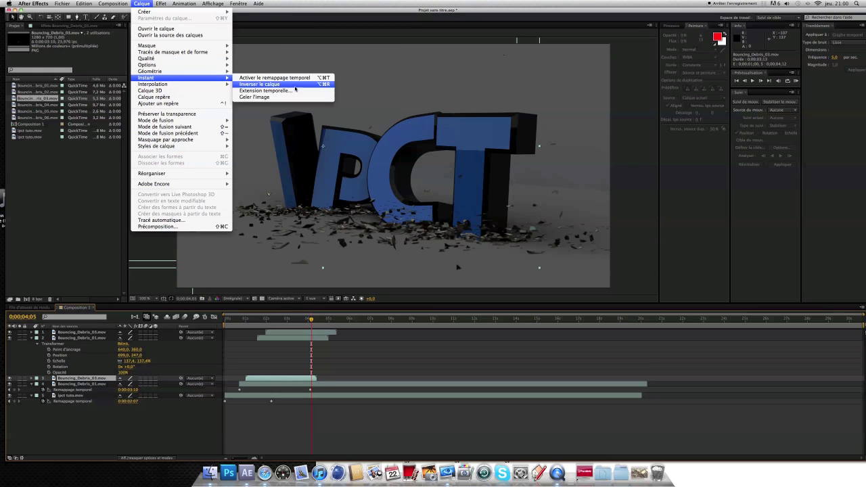
pyautogui.click(274, 77)
pyautogui.moveTo(316, 378); pyautogui.dragTo(662, 378)
# - Enable time remapping on the C's Bouncing_Debris_01.mov layer and extend its end to about 0;00;20;29
pyautogui.click(262, 337)
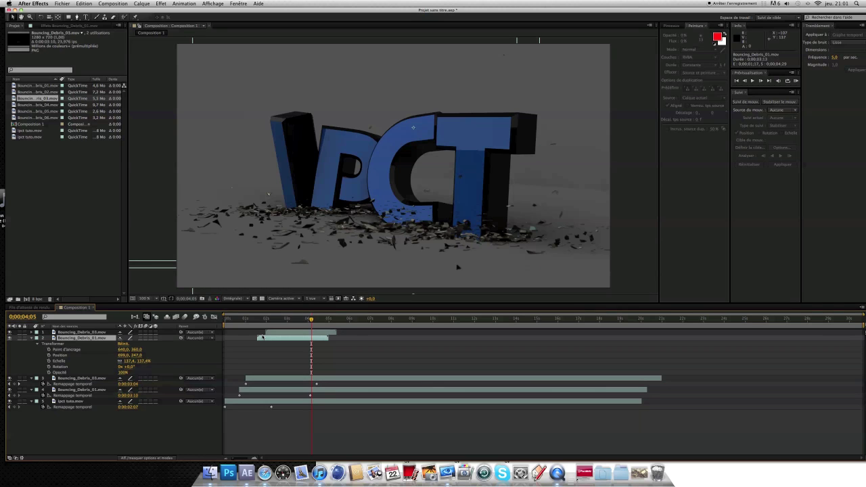
pyautogui.click(137, 4)
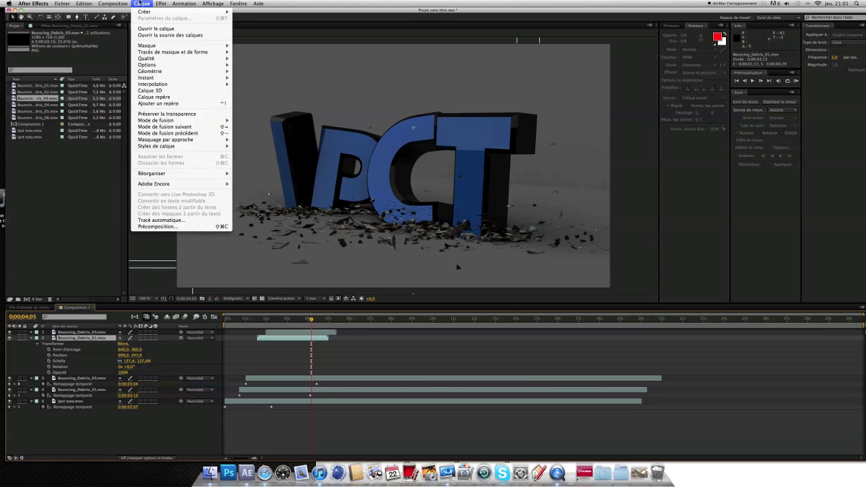
pyautogui.click(264, 77)
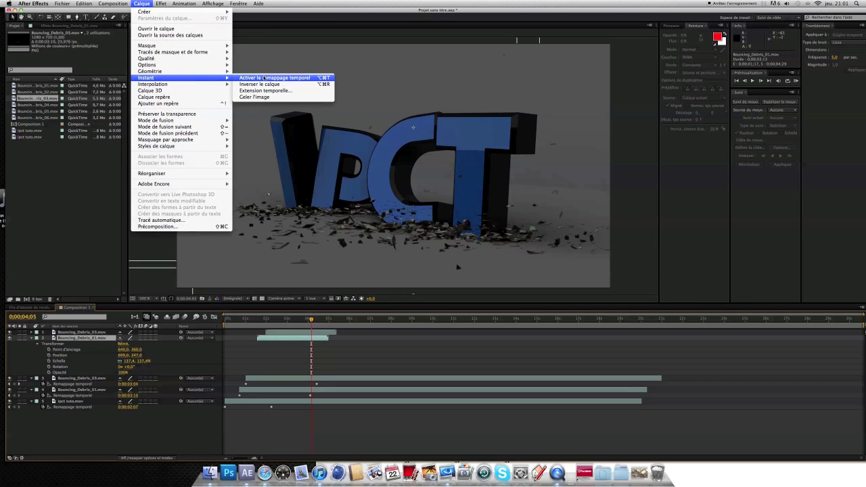
pyautogui.moveTo(507, 338); pyautogui.dragTo(663, 341)
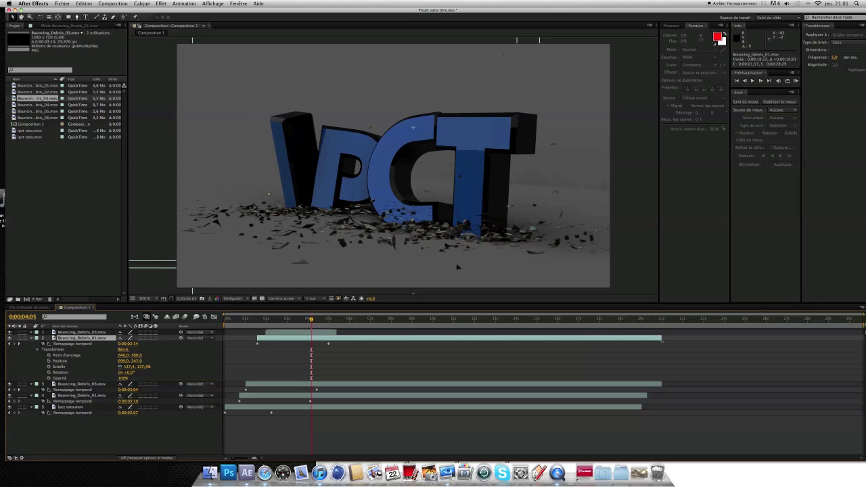
# - Enable time remapping on the T's Bouncing_Debris_03.mov layer and extend its end to about 0;00;21;18
pyautogui.click(288, 330)
pyautogui.click(141, 4)
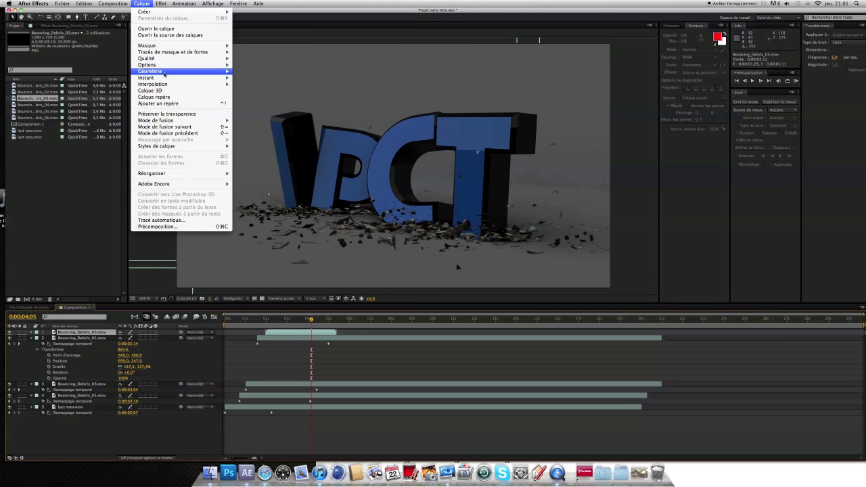
pyautogui.moveTo(171, 83)
pyautogui.click(261, 84)
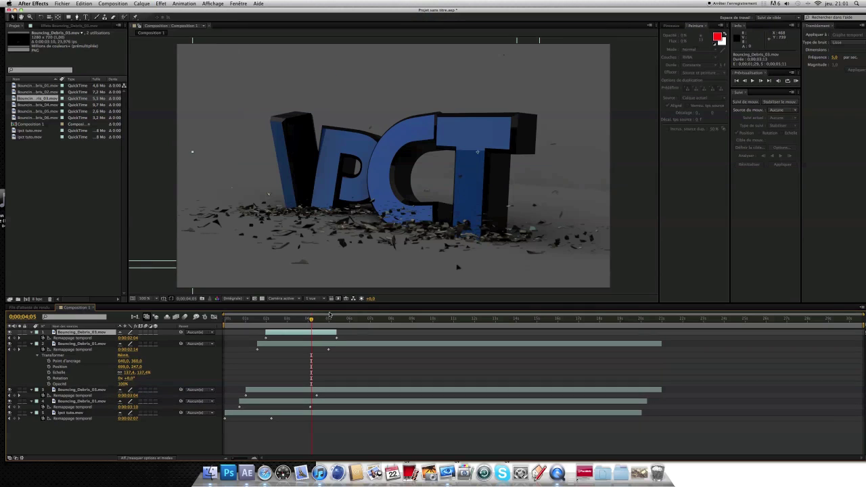
pyautogui.moveTo(337, 332); pyautogui.dragTo(675, 333)
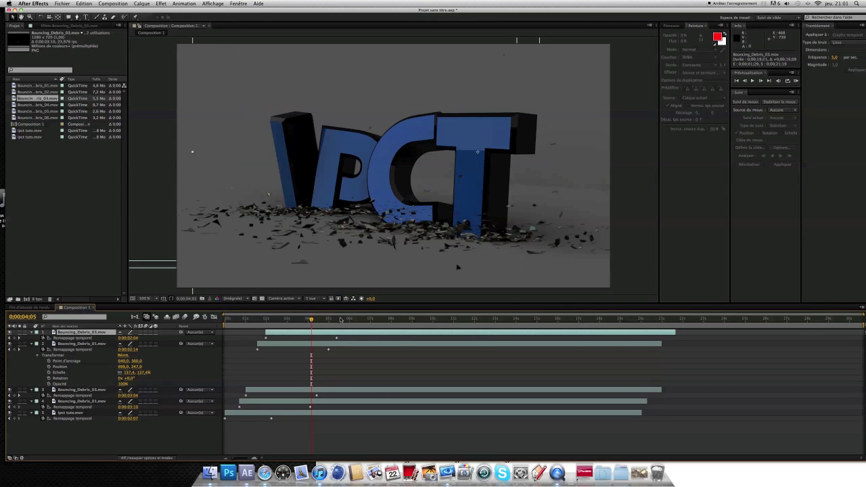
# - Add an adjustment layer above all the layers, with the composition shown at 0;00;03;04
pyautogui.moveTo(313, 318); pyautogui.dragTo(290, 336)
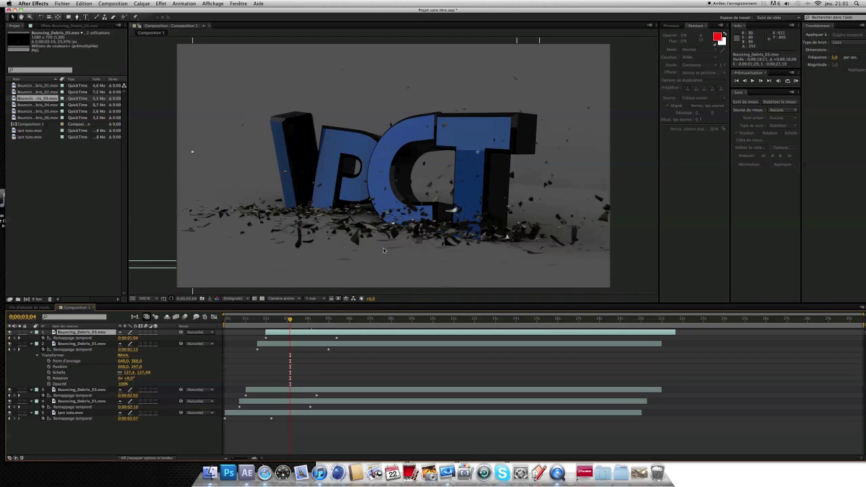
pyautogui.click(161, 3)
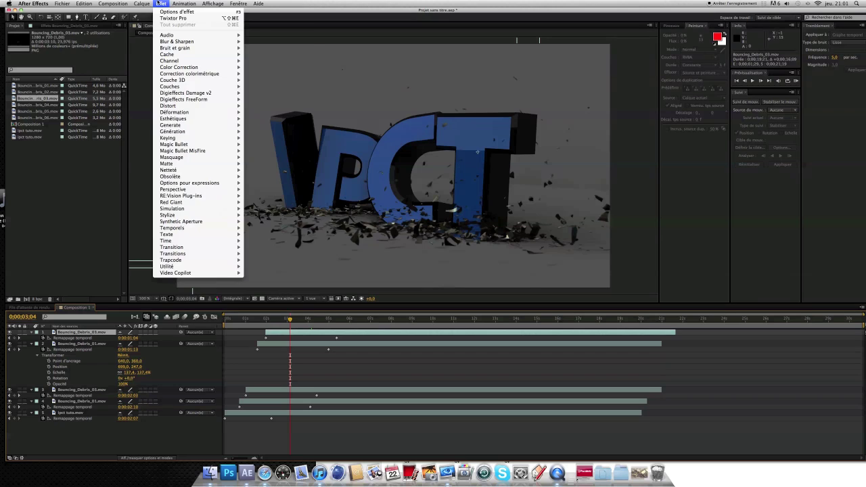
pyautogui.moveTo(141, 3)
pyautogui.click(272, 52)
# - Apply the Magic Bullet Looks effect to the adjustment layer and open its look editor
pyautogui.click(161, 4)
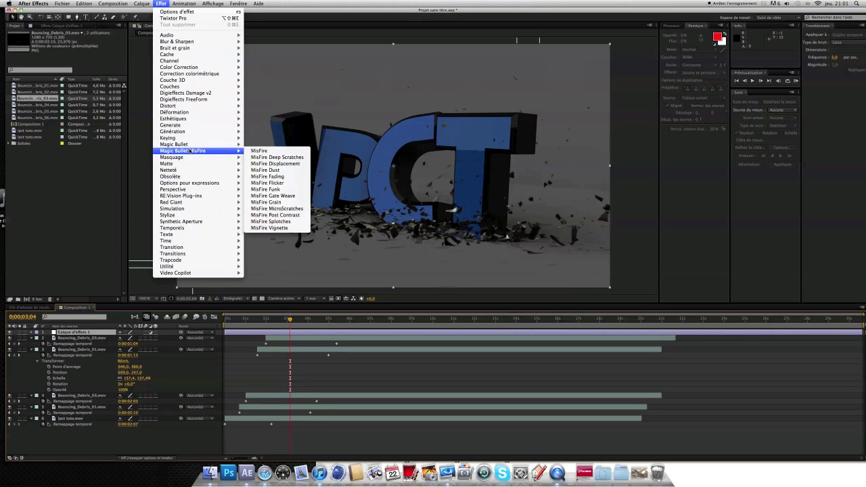
pyautogui.click(257, 144)
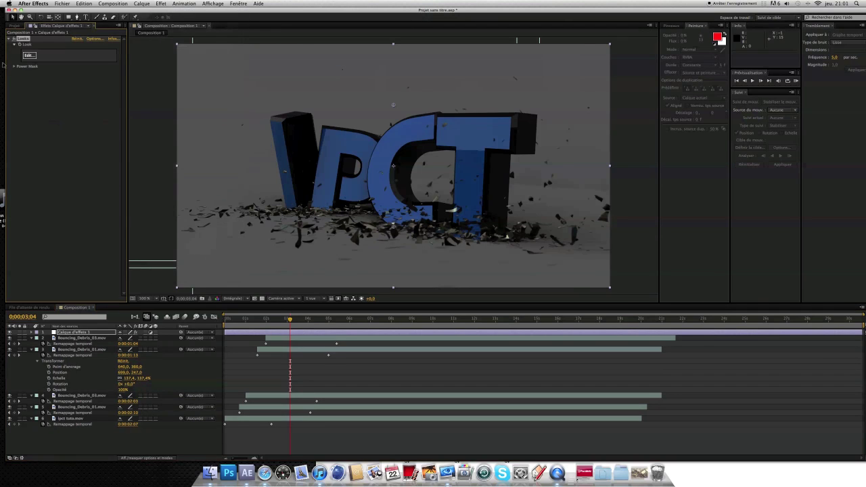
pyautogui.click(29, 55)
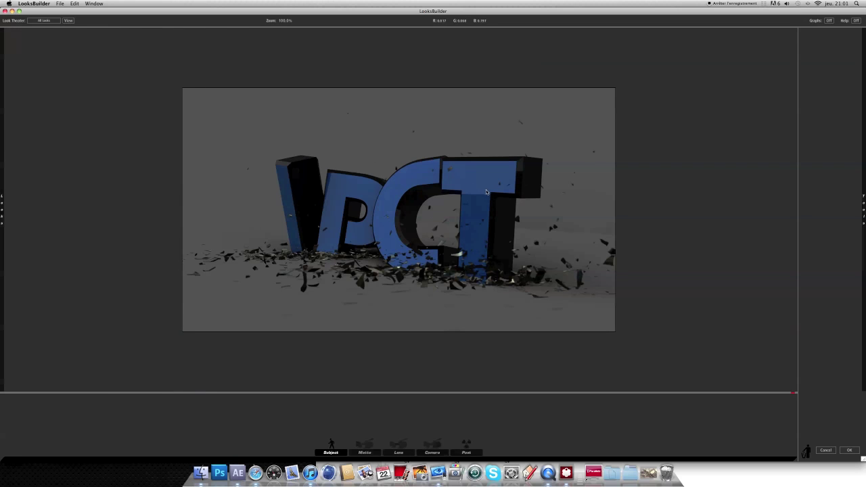
# - Try the preset looks Infusion Subtle, Coolish Alternate and Jealous Indigo on the frame
pyautogui.moveTo(2, 142)
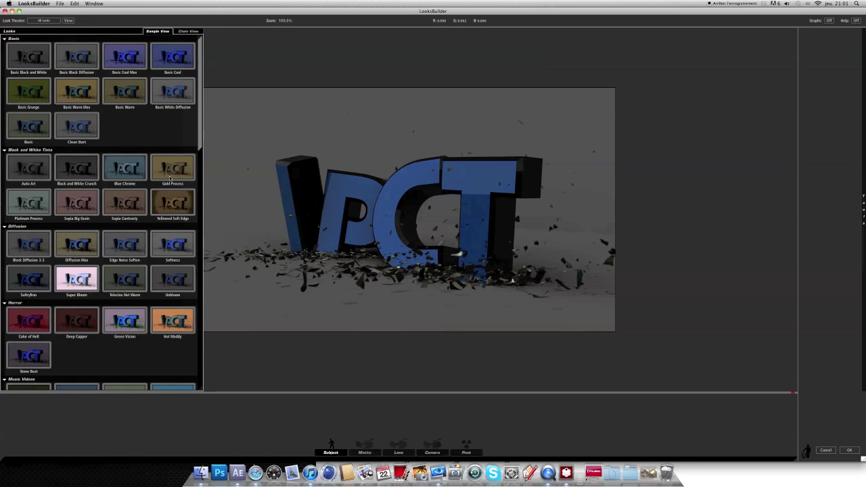
pyautogui.moveTo(1, 189)
pyautogui.scroll(-4, 58, 194)
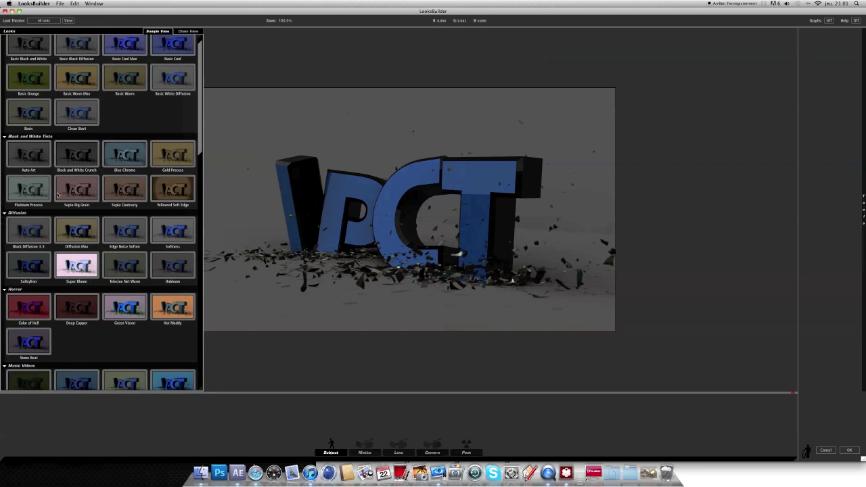
pyautogui.scroll(-10, 58, 194)
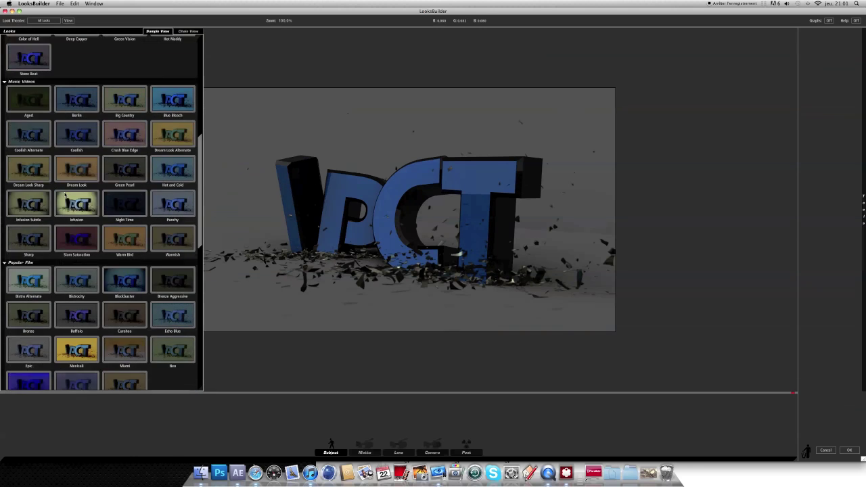
pyautogui.click(28, 212)
pyautogui.scroll(-1, 29, 212)
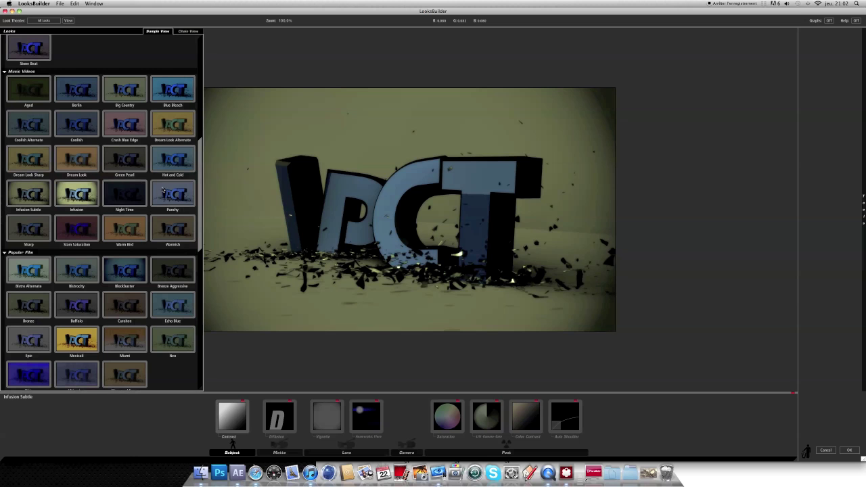
pyautogui.click(30, 128)
pyautogui.scroll(-14, 57, 194)
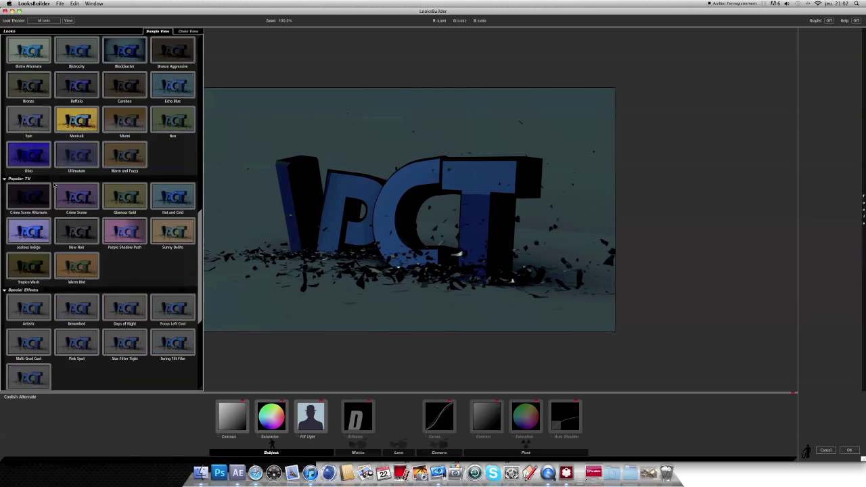
pyautogui.scroll(5, 47, 199)
pyautogui.click(31, 191)
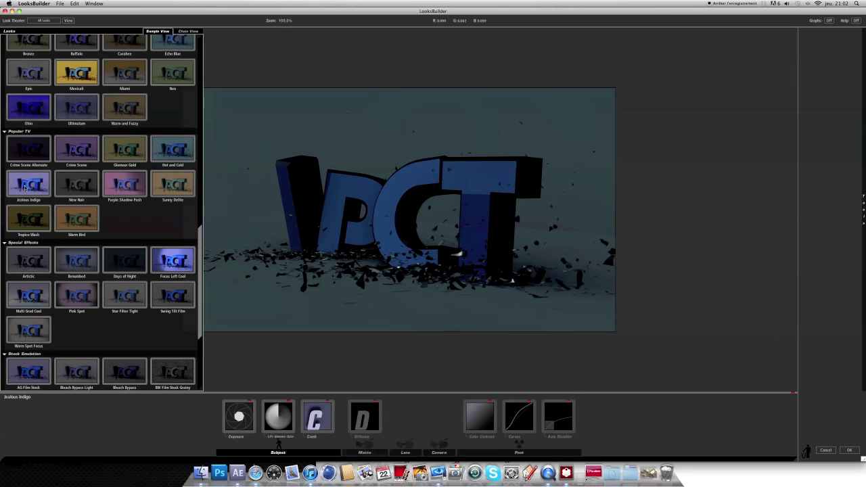
pyautogui.scroll(10, 33, 192)
# - Load the custom look file Expired Film.ls3 from the desktop folder
pyautogui.click(60, 3)
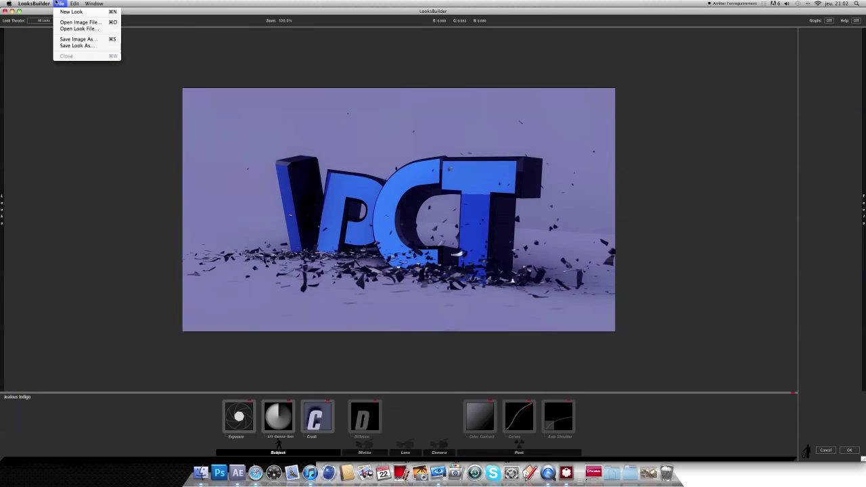
pyautogui.click(77, 29)
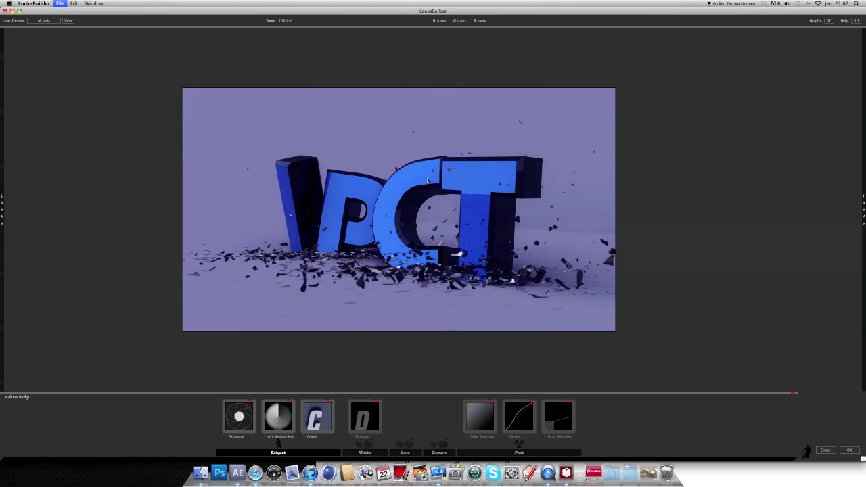
pyautogui.scroll(-8, 440, 166)
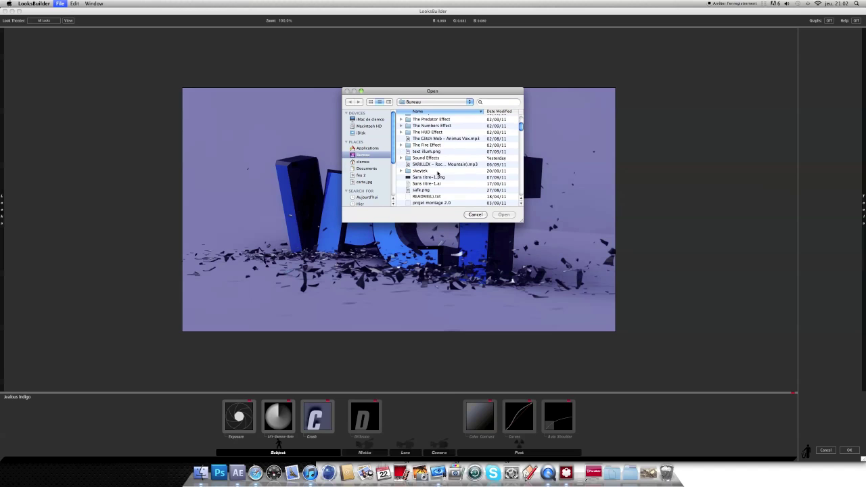
pyautogui.scroll(-5, 439, 174)
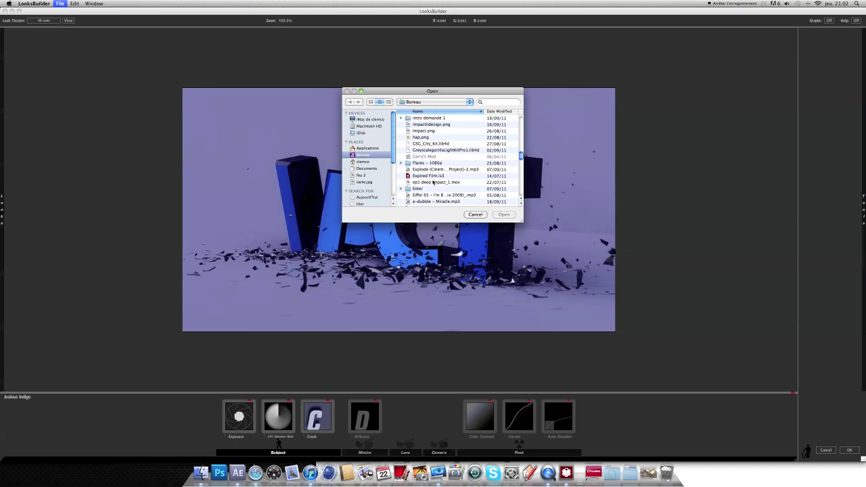
pyautogui.click(434, 177)
pyautogui.scroll(-10, 433, 177)
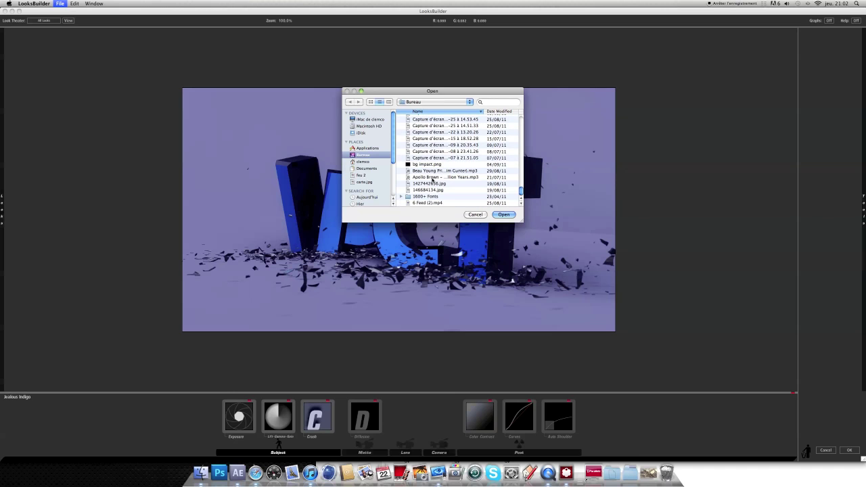
pyautogui.scroll(15, 433, 179)
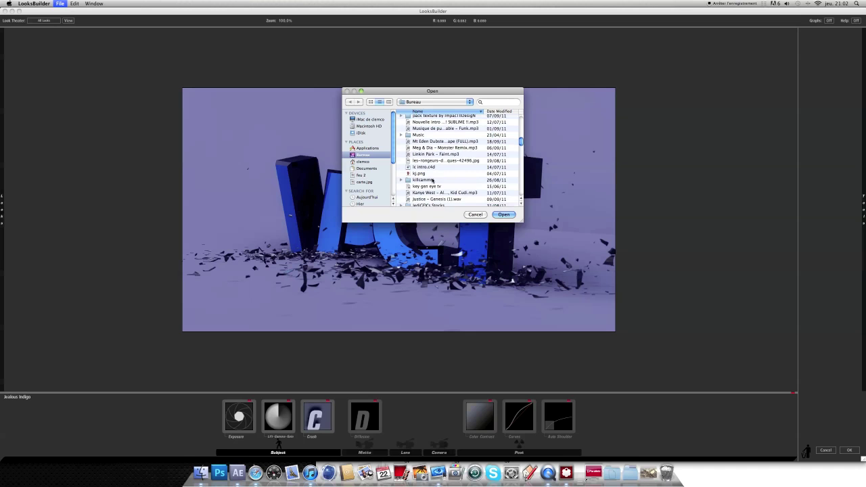
pyautogui.scroll(10, 431, 180)
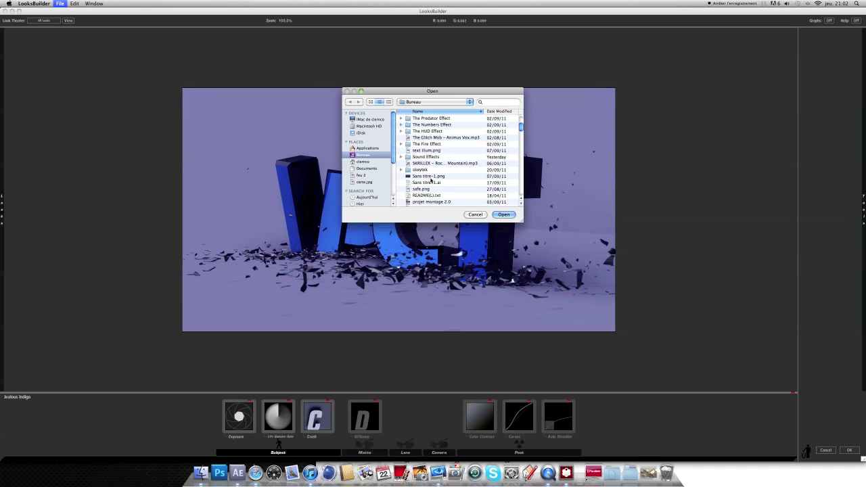
pyautogui.scroll(-6, 431, 180)
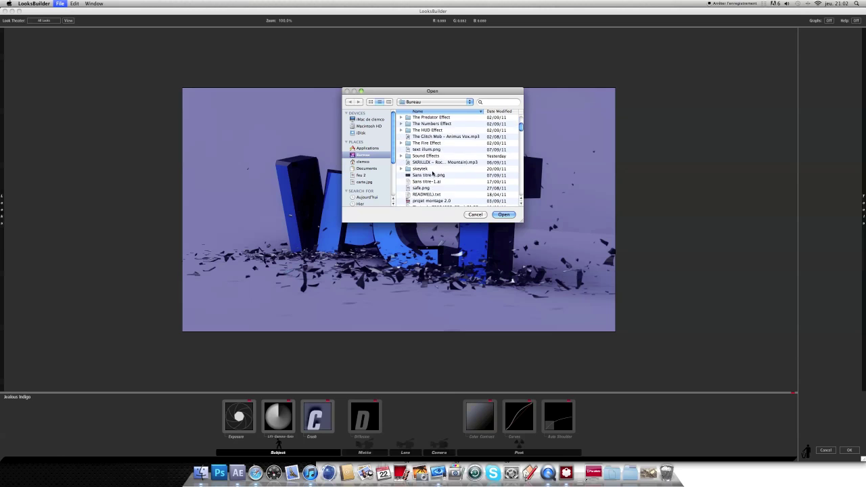
pyautogui.scroll(-5, 433, 173)
pyautogui.scroll(-6, 431, 181)
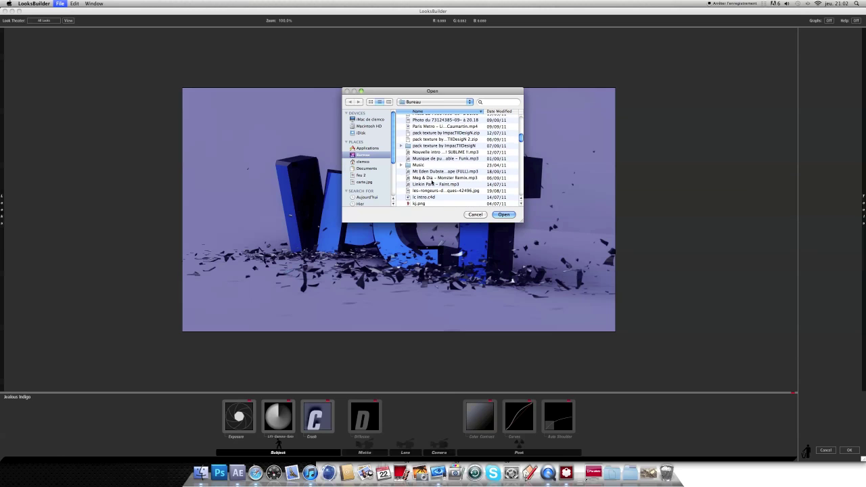
pyautogui.scroll(-8, 432, 182)
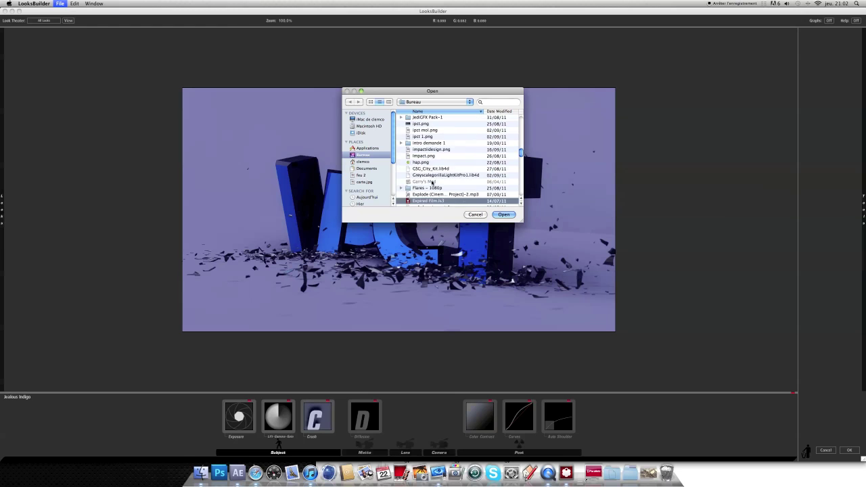
pyautogui.scroll(-10, 432, 183)
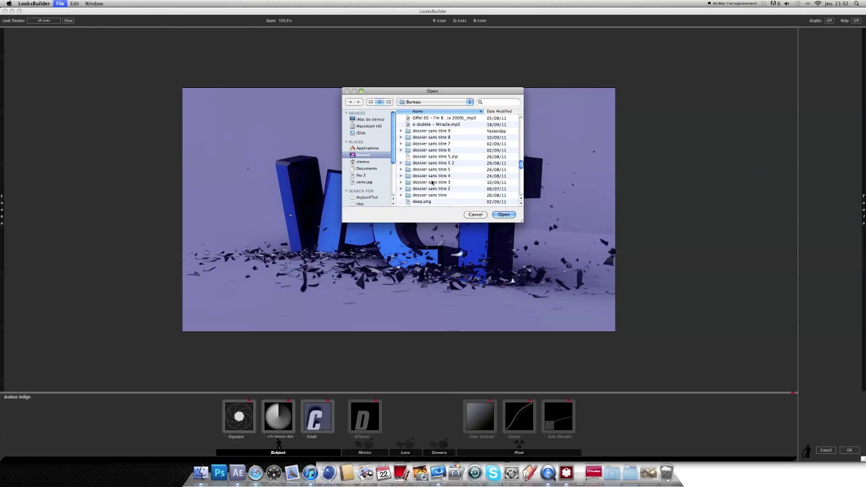
pyautogui.click(504, 215)
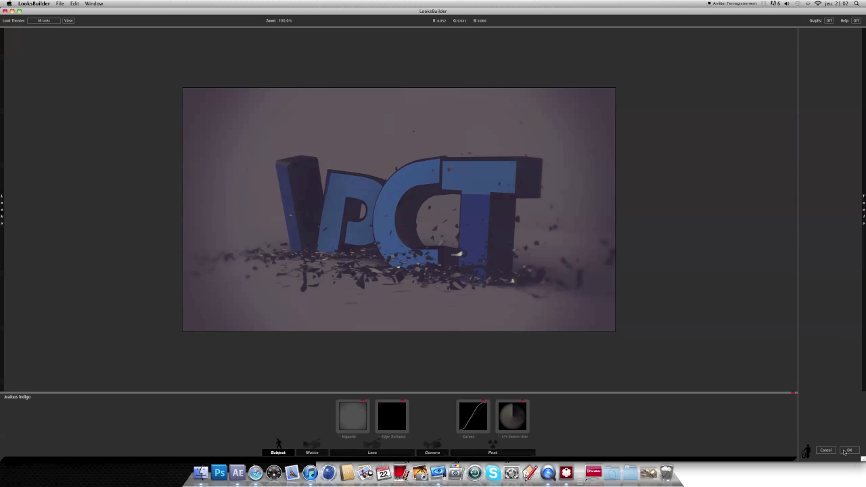
# - Add the Swing-Tilt tool to the Lens stage of the look
pyautogui.moveTo(855, 153)
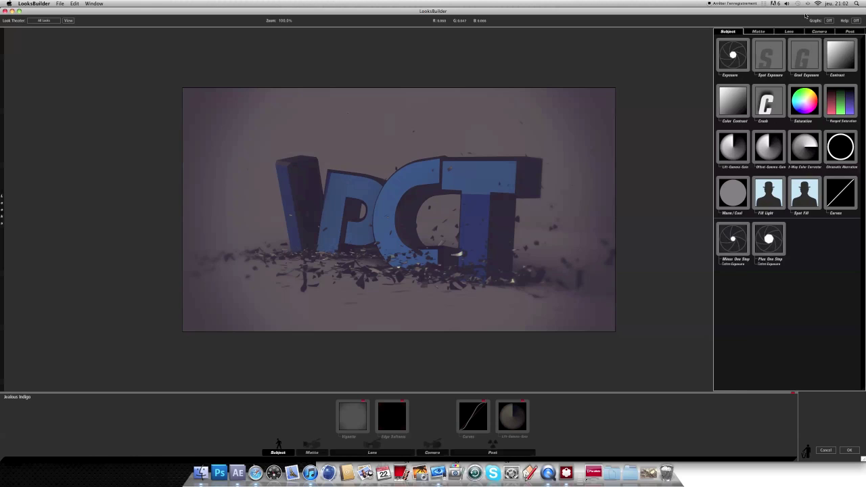
pyautogui.moveTo(864, 54)
pyautogui.click(789, 31)
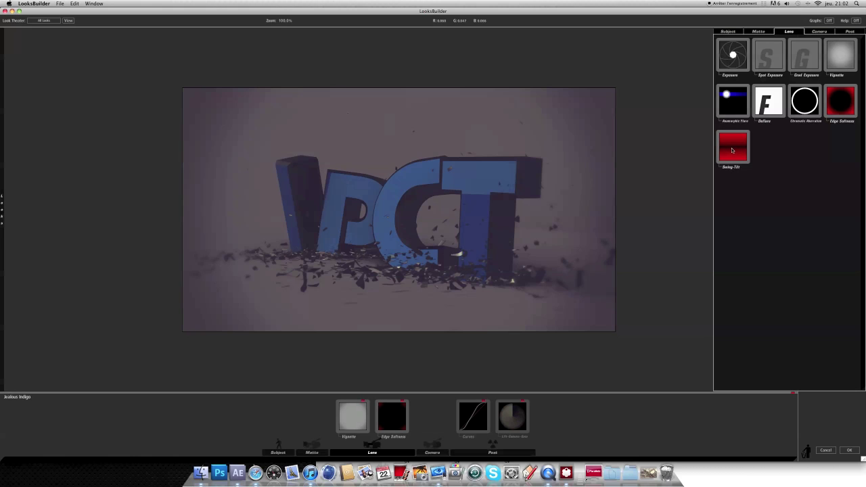
pyautogui.doubleClick(732, 150)
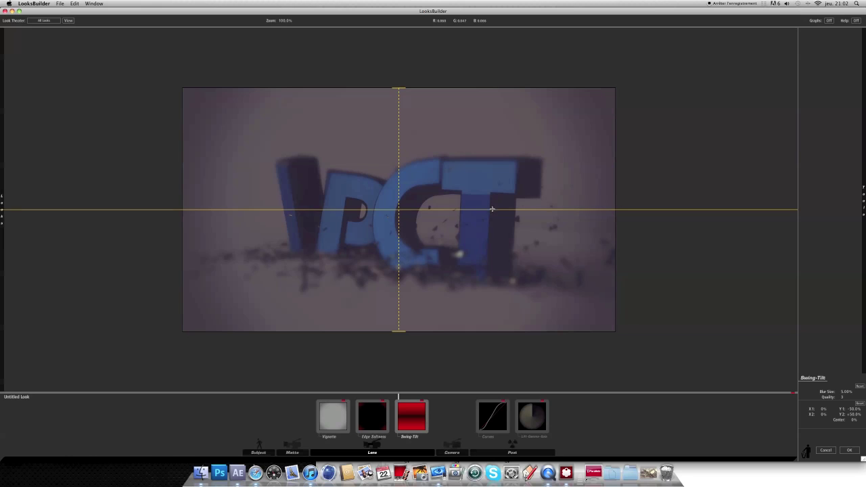
# - Set the Swing-Tilt center to +3.9% and its blur size to about 3.25%, apply the look and check it at 0;00;02;01
pyautogui.moveTo(301, 209)
pyautogui.mouseDown()
pyautogui.moveTo(310, 142)
pyautogui.moveTo(310, 214)
pyautogui.mouseUp()
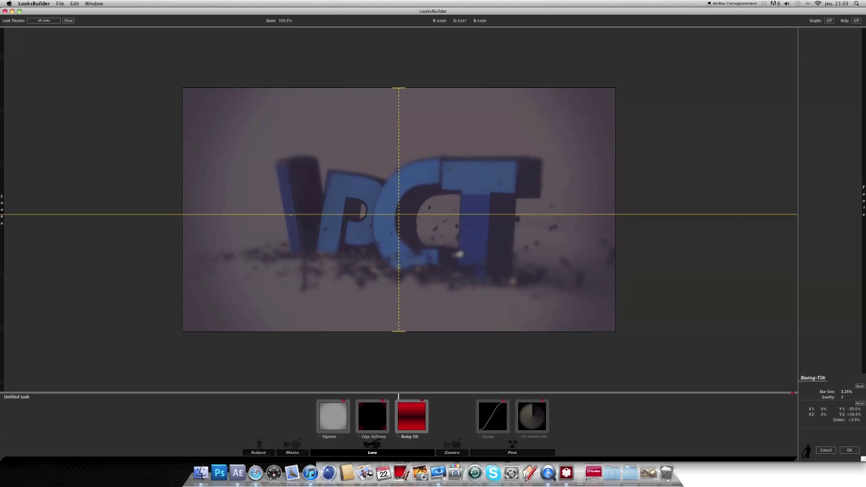
pyautogui.moveTo(845, 392); pyautogui.dragTo(853, 392)
pyautogui.click(849, 451)
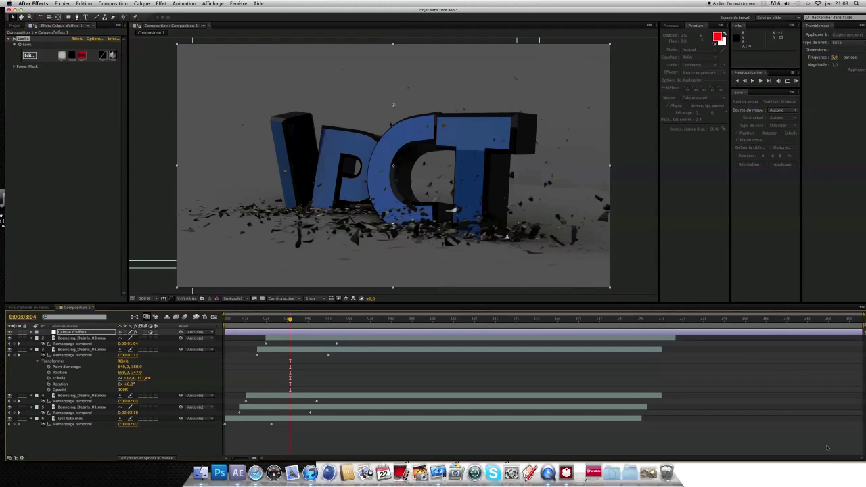
pyautogui.press('pageup')
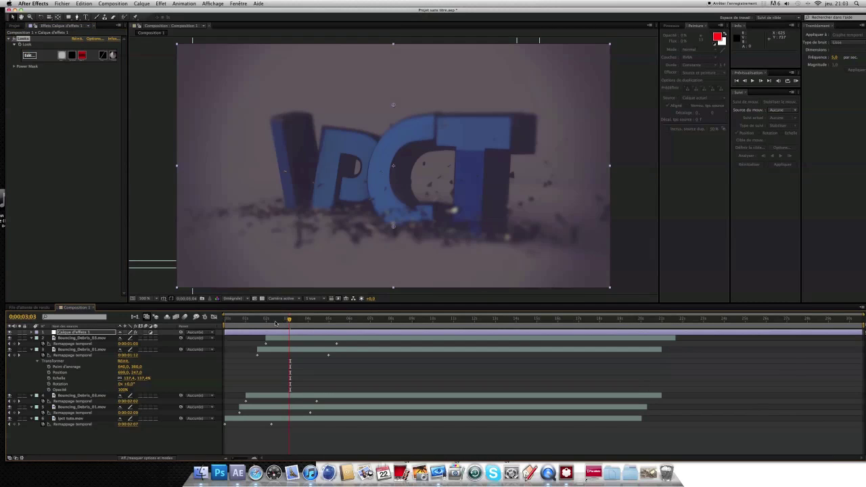
pyautogui.moveTo(259, 324)
pyautogui.mouseDown()
pyautogui.moveTo(241, 324)
pyautogui.moveTo(334, 327)
pyautogui.moveTo(267, 327)
pyautogui.mouseUp()
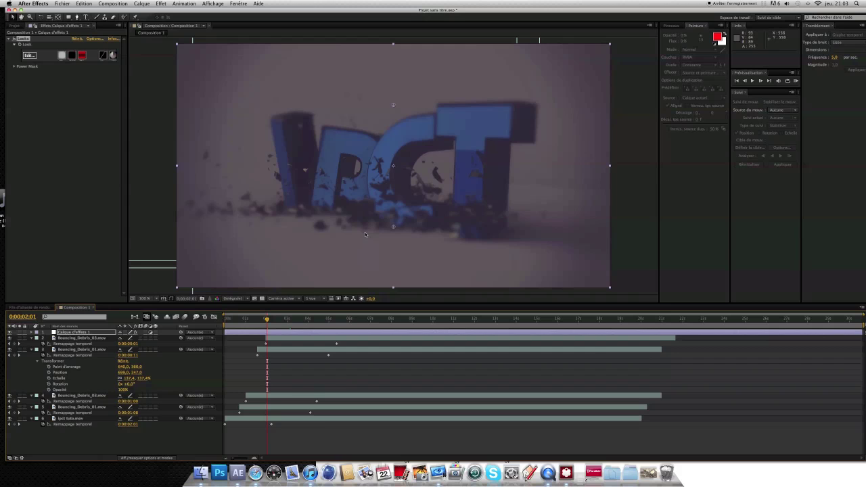
# - Move the After Effects window aside, close the 05. Debris Finder window and put the project window back
pyautogui.moveTo(234, 10); pyautogui.dragTo(228, 161)
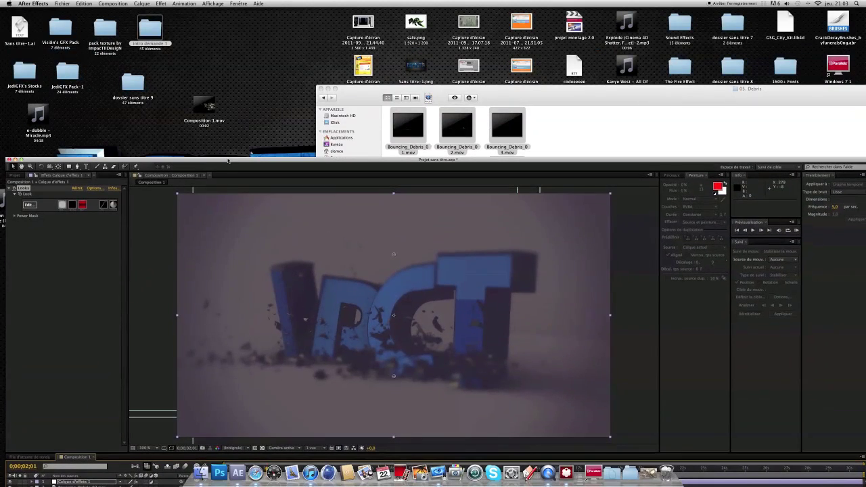
pyautogui.click(320, 88)
pyautogui.moveTo(325, 161); pyautogui.dragTo(331, 11)
# - Open the "action essential+sound effect" folder from Documents in a Finder window
pyautogui.click(611, 472)
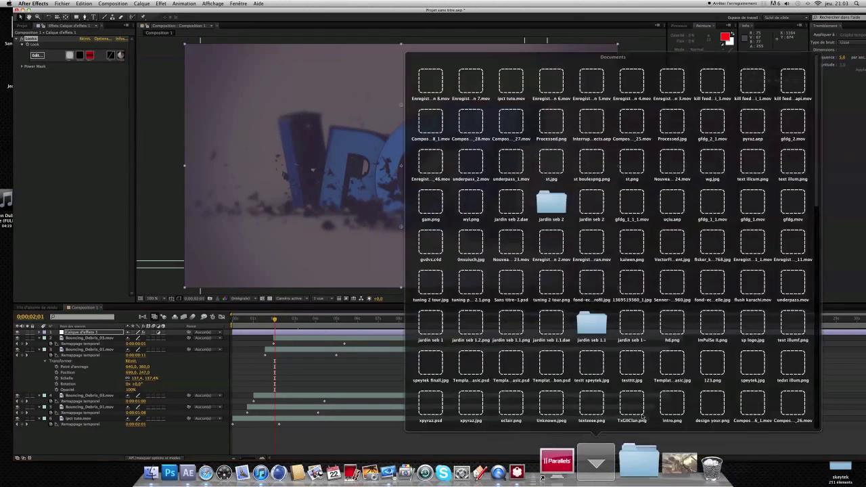
pyautogui.scroll(-10, 591, 293)
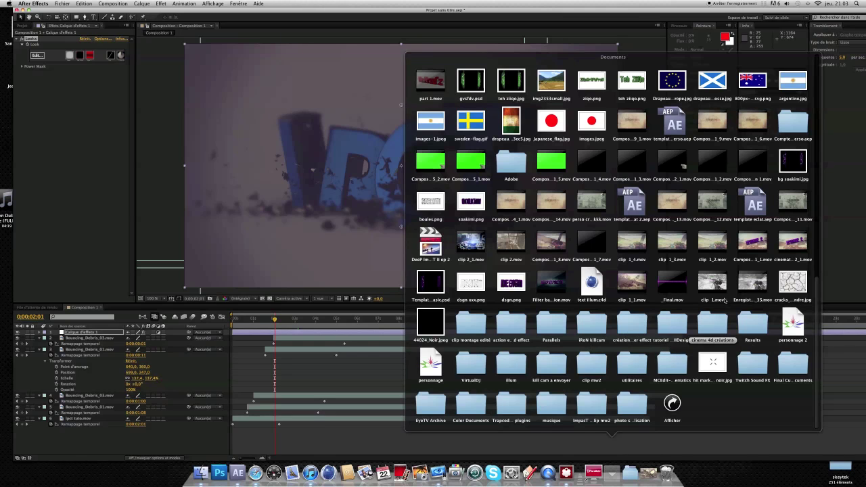
pyautogui.click(510, 327)
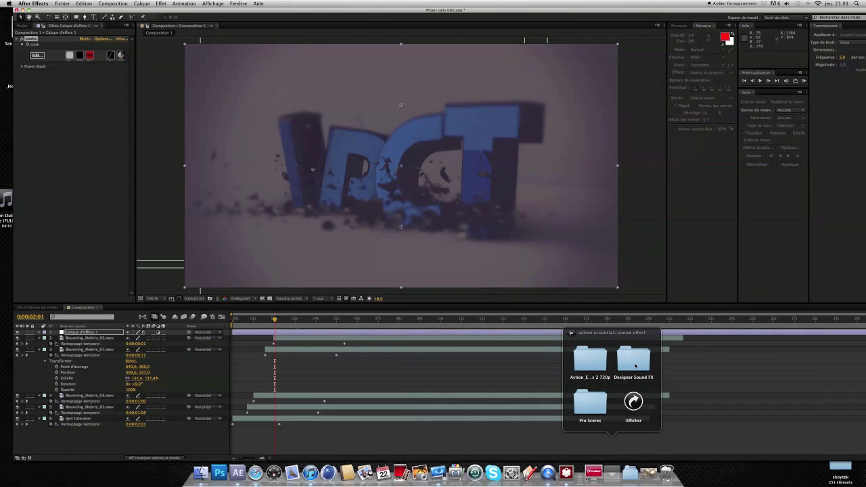
pyautogui.click(633, 402)
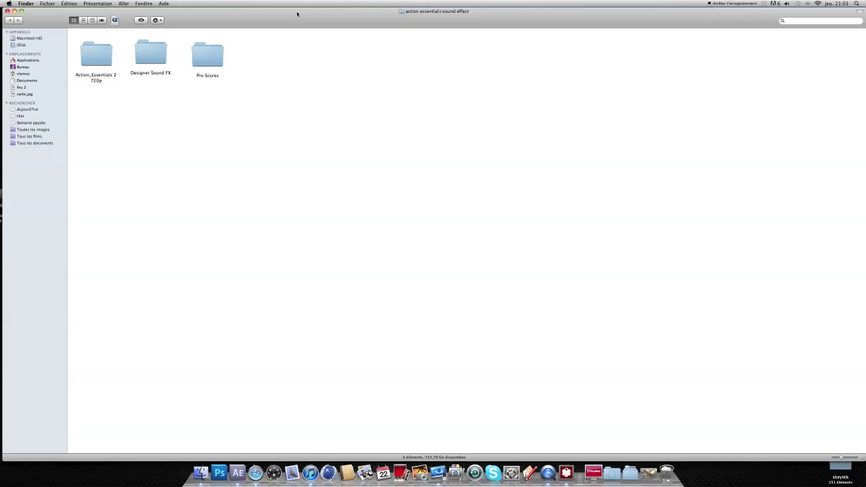
# - Open the Impacts (100) folder inside Designer Sound FX and place its window beside the After Effects project
pyautogui.moveTo(274, 20); pyautogui.dragTo(450, 107)
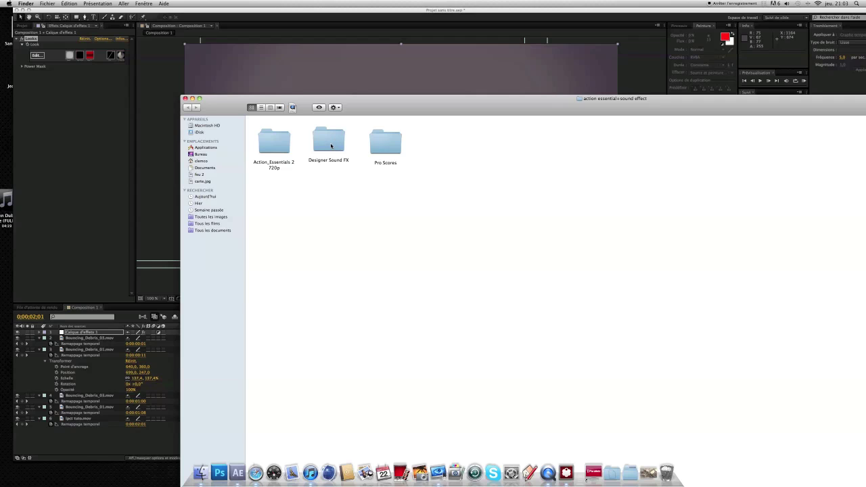
pyautogui.doubleClick(333, 144)
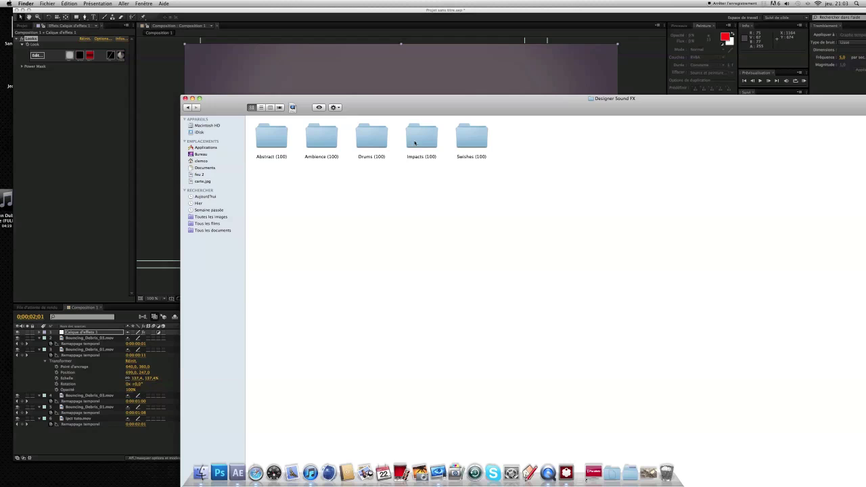
pyautogui.moveTo(450, 108); pyautogui.dragTo(566, 97)
pyautogui.doubleClick(545, 124)
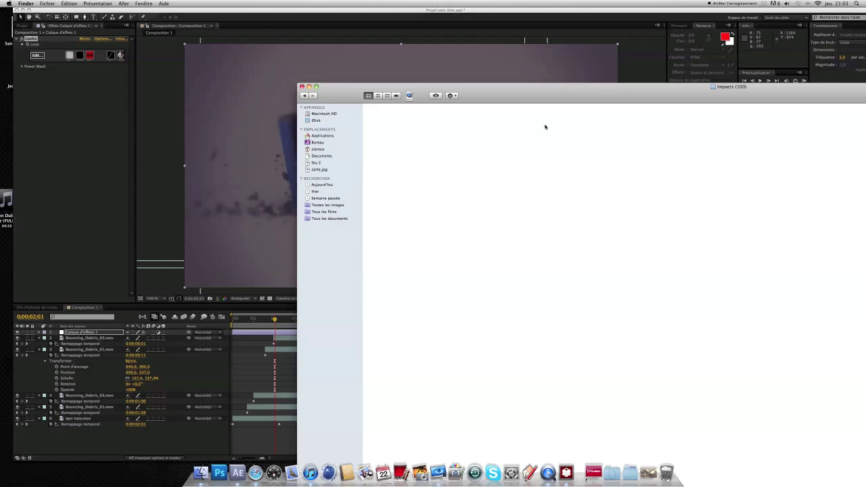
pyautogui.scroll(3, 680, 109)
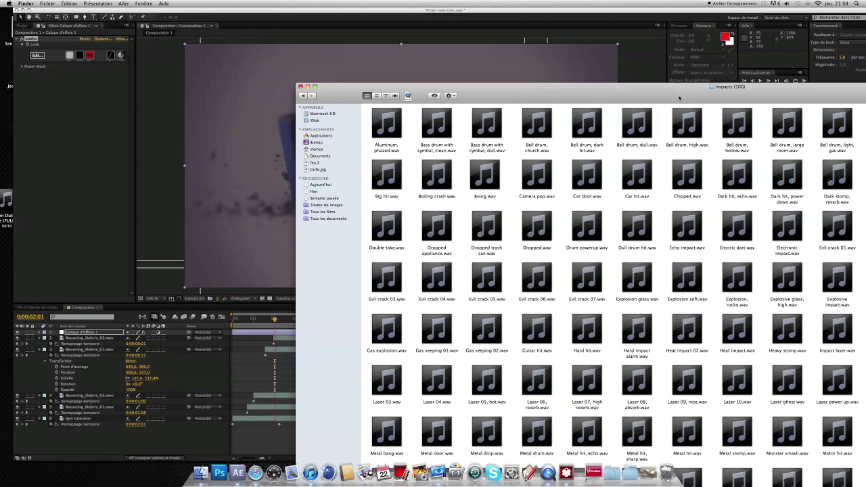
pyautogui.moveTo(555, 92); pyautogui.dragTo(509, 88)
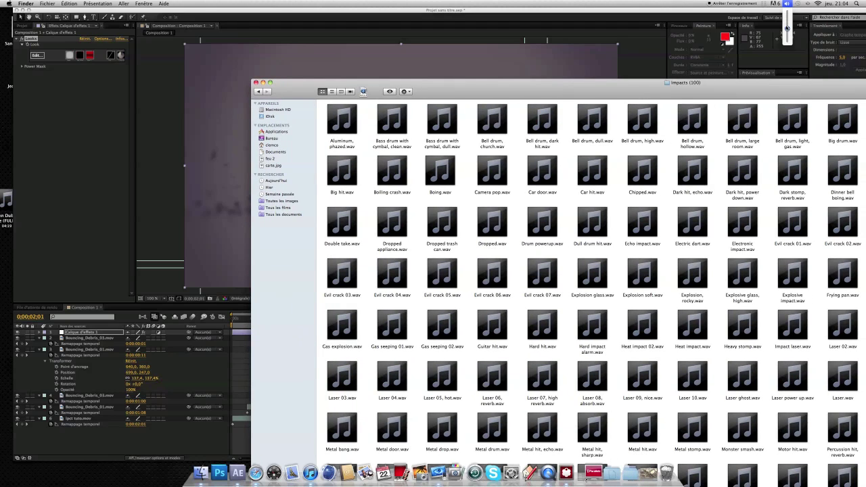
# - Listen to the Bell drum, hollow.wav and Bell drum, large room.wav impact sounds
pyautogui.moveTo(696, 120)
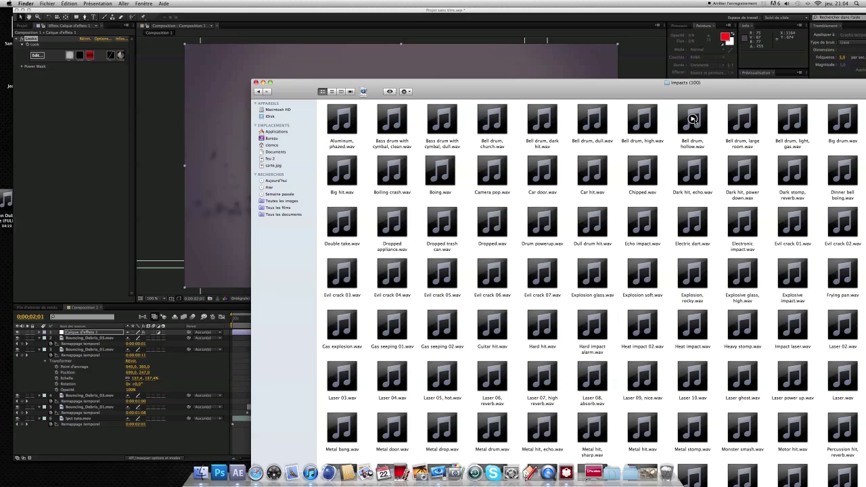
pyautogui.click(692, 119)
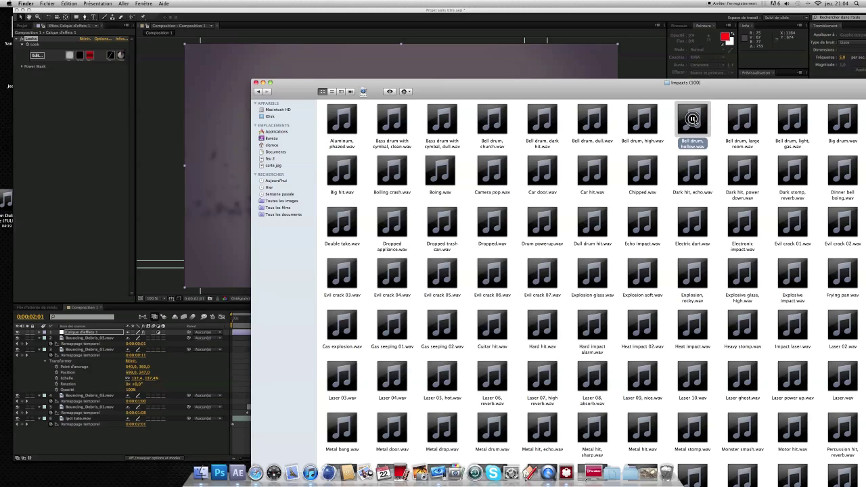
pyautogui.moveTo(707, 88); pyautogui.dragTo(647, 115)
pyautogui.click(682, 147)
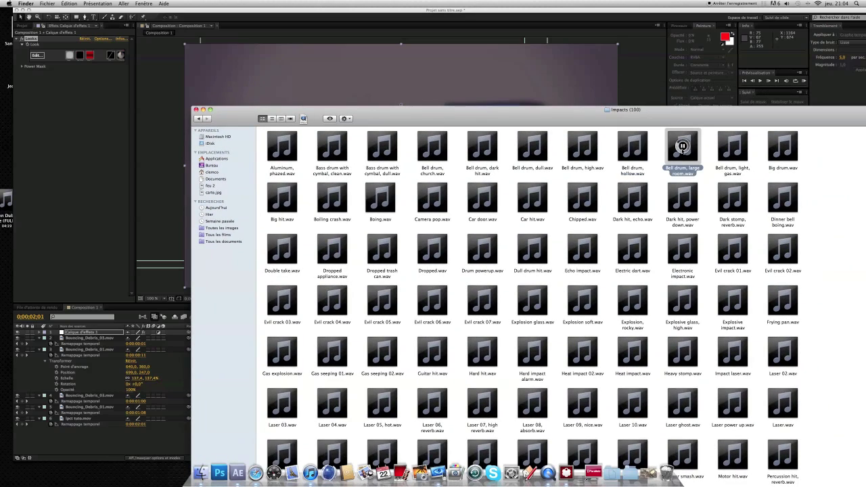
pyautogui.moveTo(514, 118); pyautogui.dragTo(397, 97)
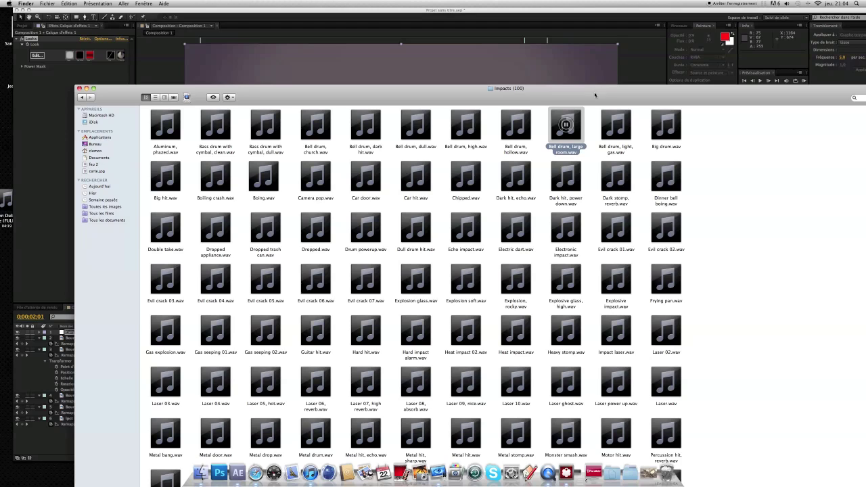
pyautogui.moveTo(594, 95); pyautogui.dragTo(684, 85)
# - Preview the Big drum and other Bell drum sounds, and import the dull, high, hollow and large room Bell drum WAVs into the After Effects project
pyautogui.moveTo(586, 120); pyautogui.dragTo(709, 126)
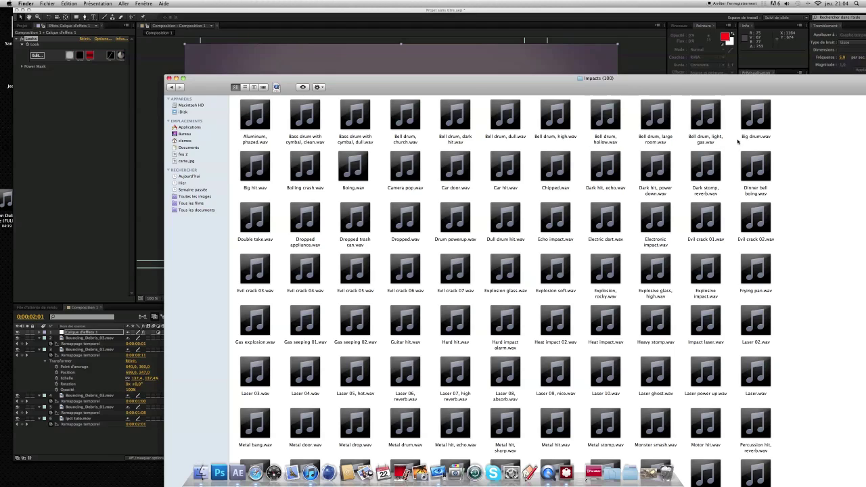
pyautogui.click(755, 116)
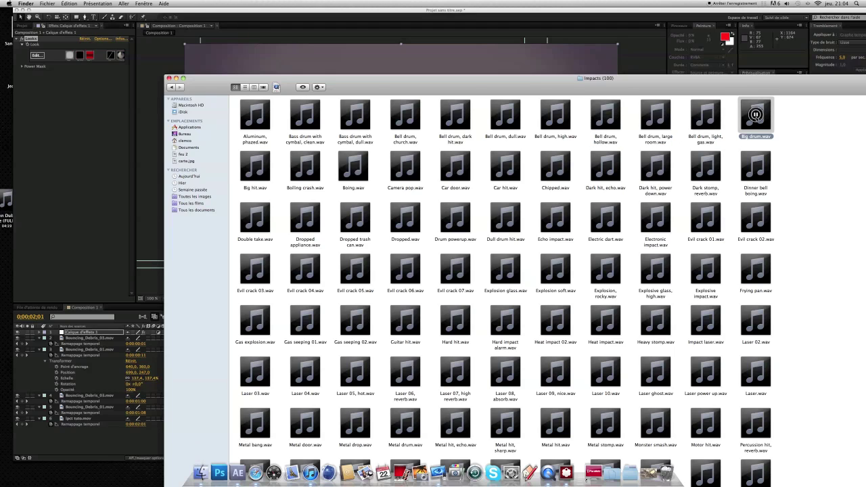
pyautogui.click(555, 115)
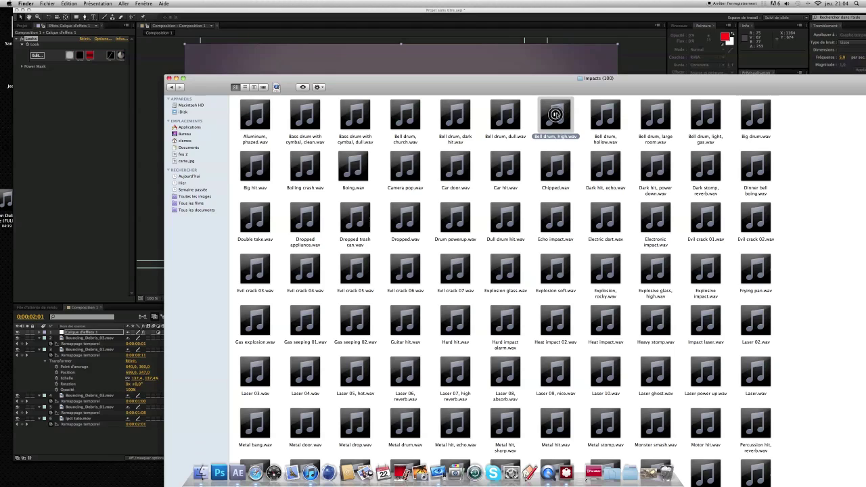
pyautogui.moveTo(555, 115); pyautogui.dragTo(535, 123)
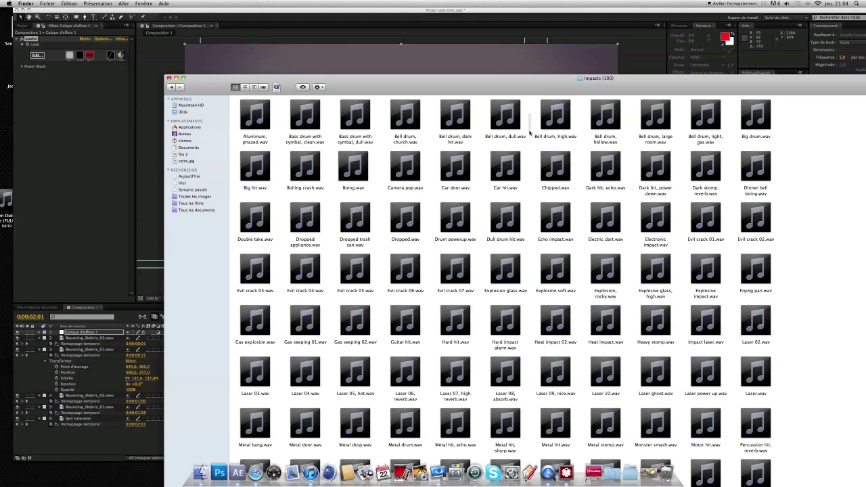
pyautogui.click(506, 115)
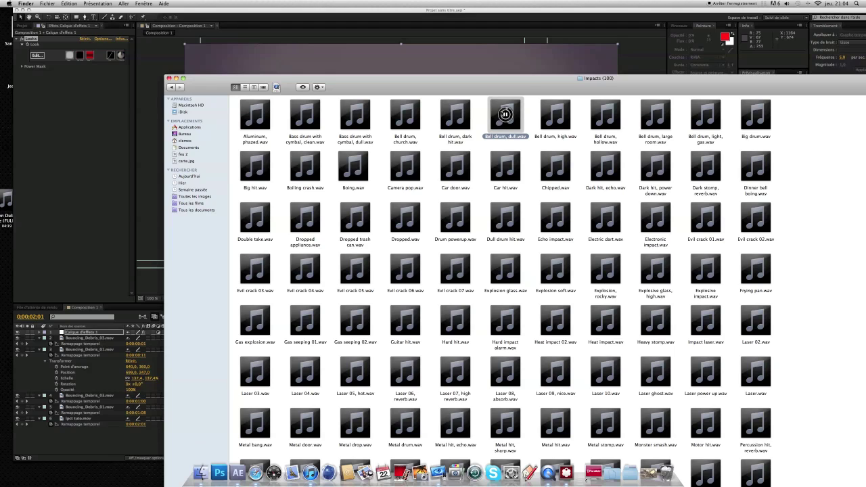
pyautogui.click(456, 115)
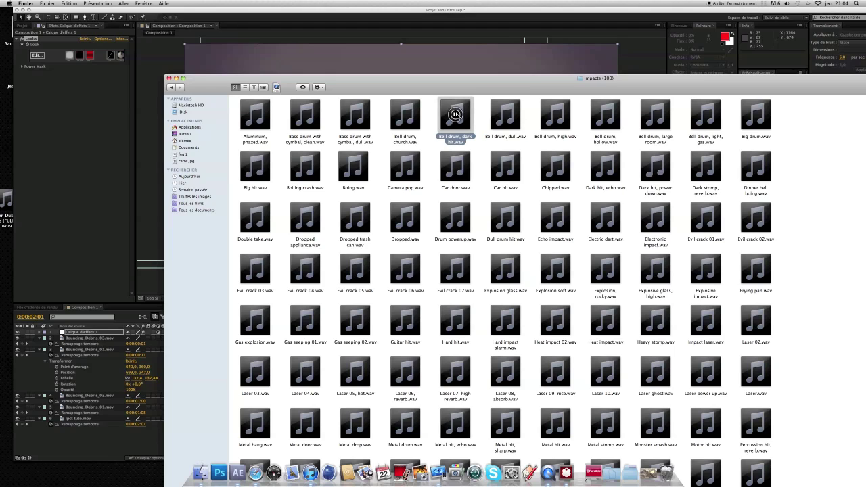
pyautogui.moveTo(481, 110); pyautogui.dragTo(31, 41)
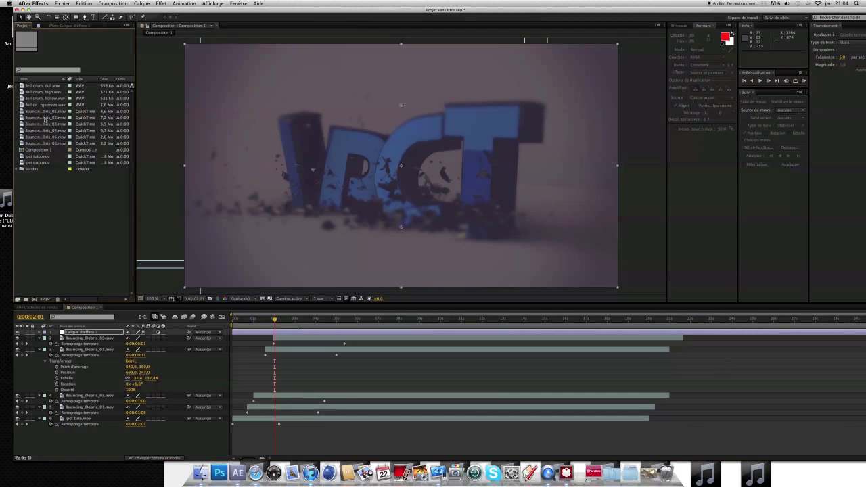
# - Add Bell drum, dull.wav to Composition 1, starting at 0;00;00;21 where the first letter lands
pyautogui.moveTo(46, 112); pyautogui.dragTo(90, 333)
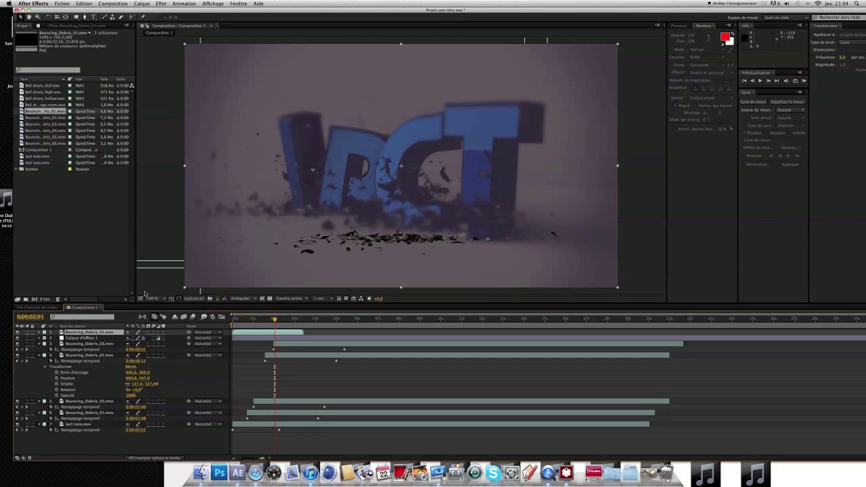
pyautogui.press('Delete')
pyautogui.moveTo(42, 86); pyautogui.dragTo(72, 331)
pyautogui.moveTo(271, 323); pyautogui.dragTo(255, 333)
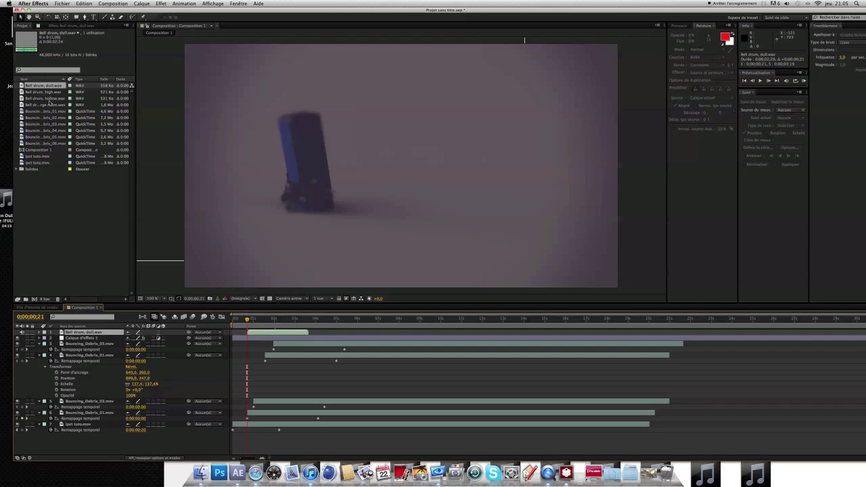
# - Add Bell drum, high.wav to the composition, starting at 0;00;01;00 for the second letter's impact
pyautogui.click(254, 323)
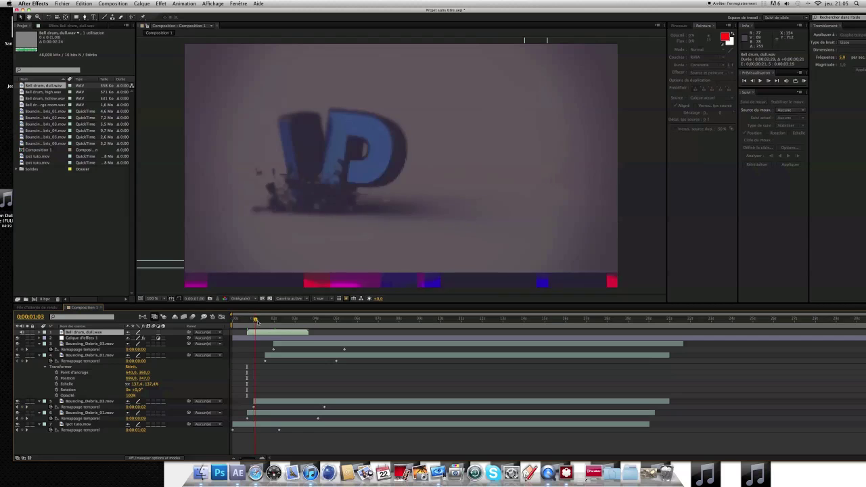
pyautogui.moveTo(255, 323); pyautogui.dragTo(255, 324)
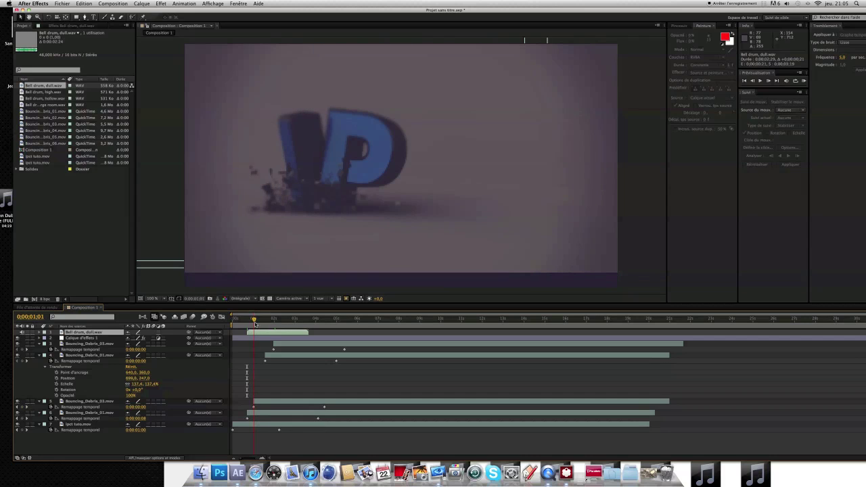
pyautogui.moveTo(42, 91); pyautogui.dragTo(266, 334)
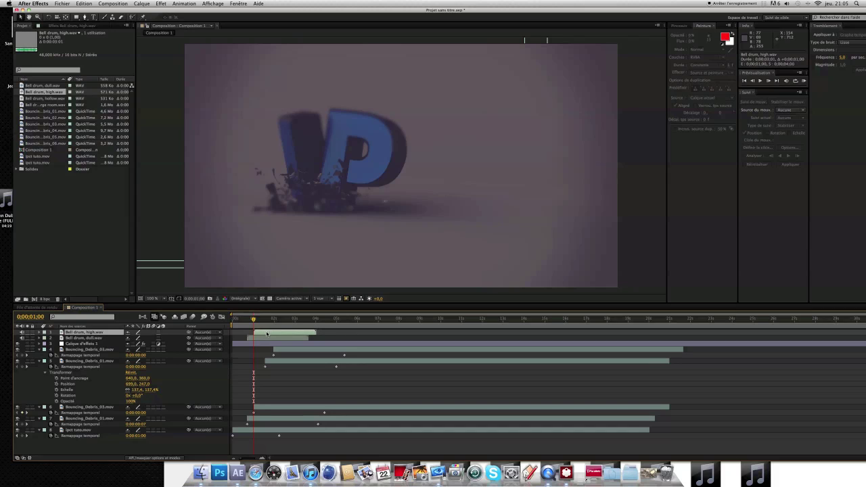
# - Add Bell drum, hollow.wav to the composition, starting at 0;00;01;17 for the third letter's impact
pyautogui.click(46, 98)
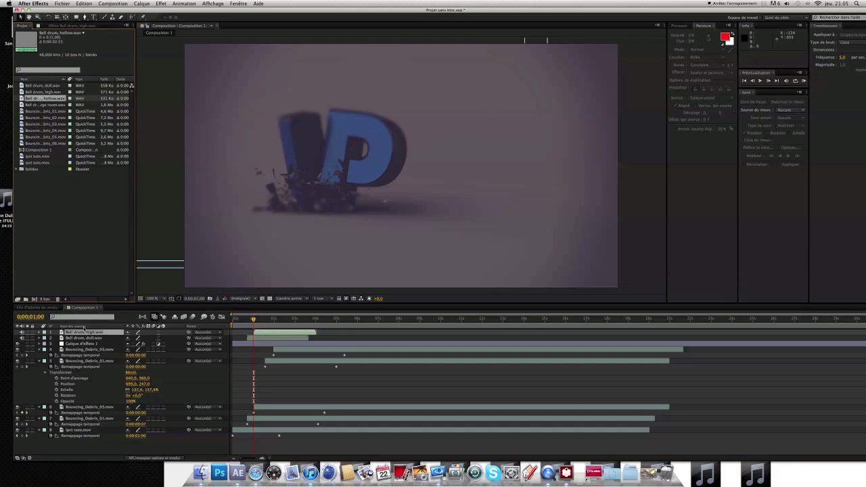
pyautogui.moveTo(84, 330); pyautogui.dragTo(90, 330)
pyautogui.moveTo(247, 322); pyautogui.dragTo(264, 322)
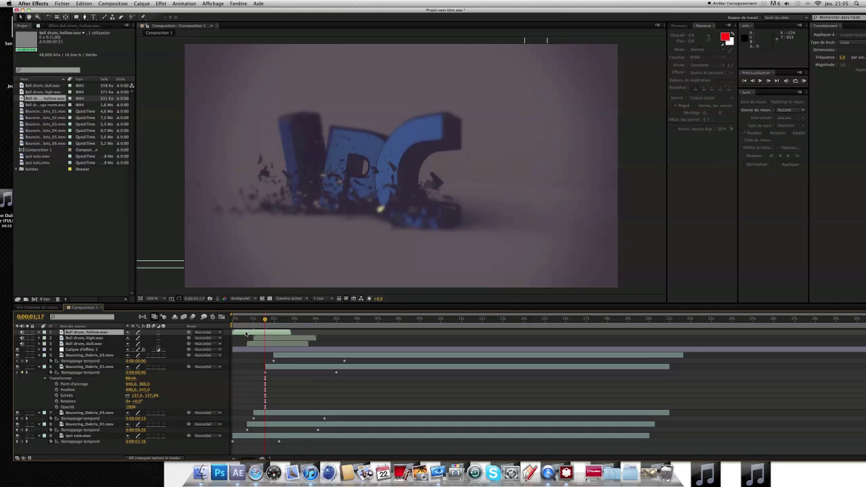
pyautogui.moveTo(246, 333); pyautogui.dragTo(280, 333)
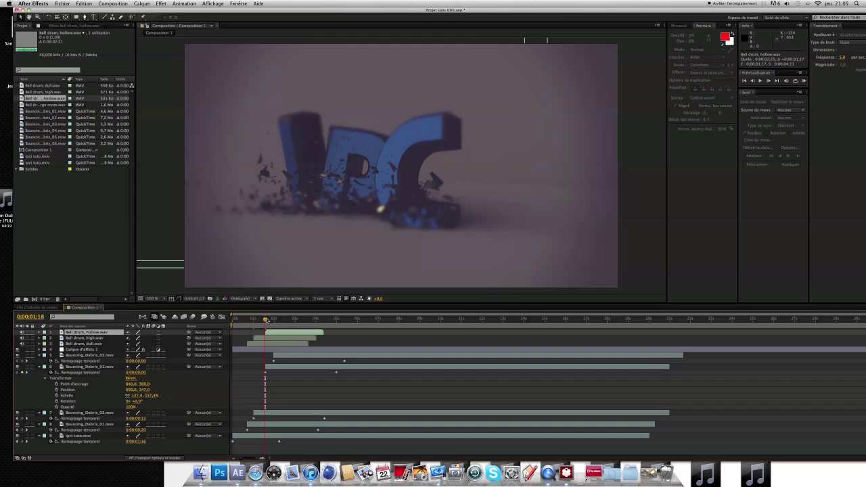
# - Add Bell drum, large room.wav to the composition, starting at 0;00;02;01 for the last letter's impact
pyautogui.click(274, 320)
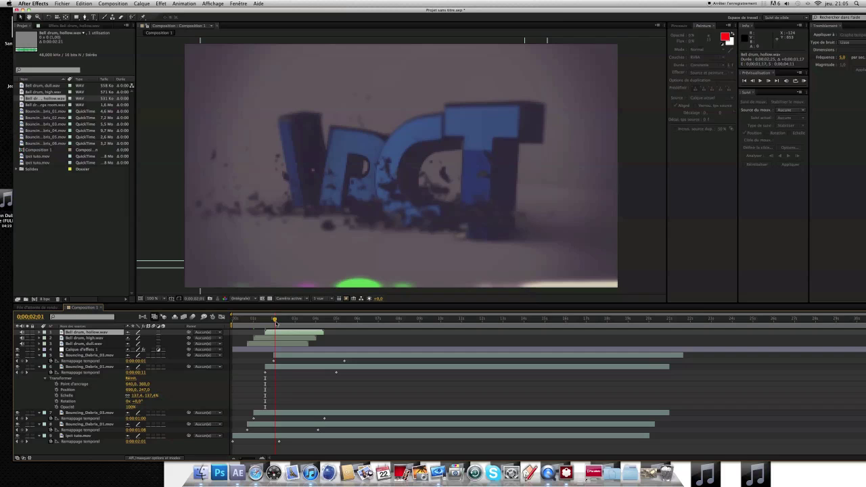
pyautogui.moveTo(42, 106); pyautogui.dragTo(108, 332)
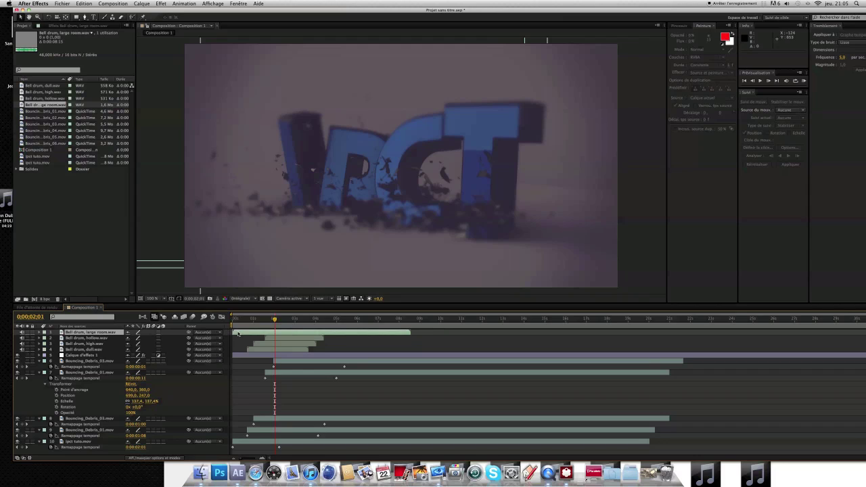
pyautogui.moveTo(238, 334); pyautogui.dragTo(282, 330)
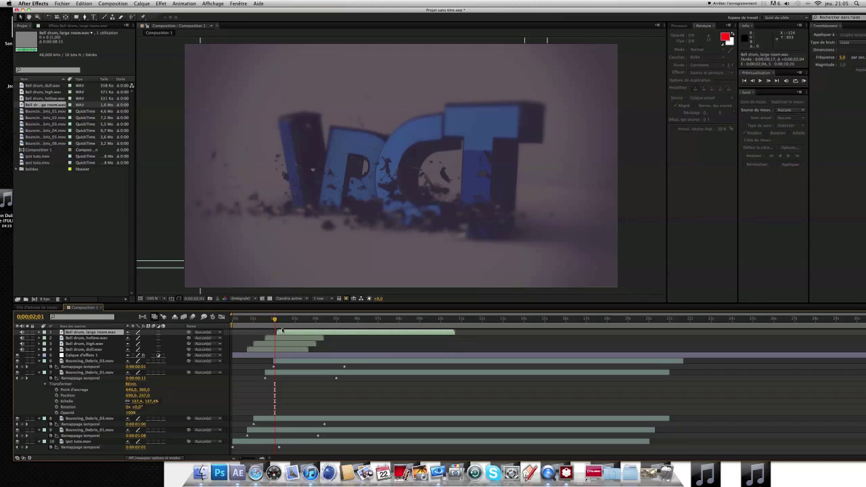
# - Render a RAM preview of the composition and play it back with the impact sounds
pyautogui.click(142, 3)
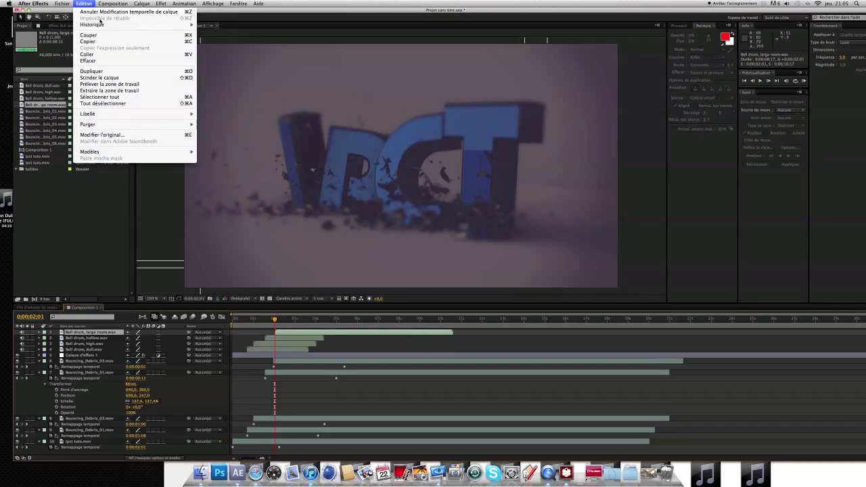
pyautogui.moveTo(146, 69)
pyautogui.click(232, 69)
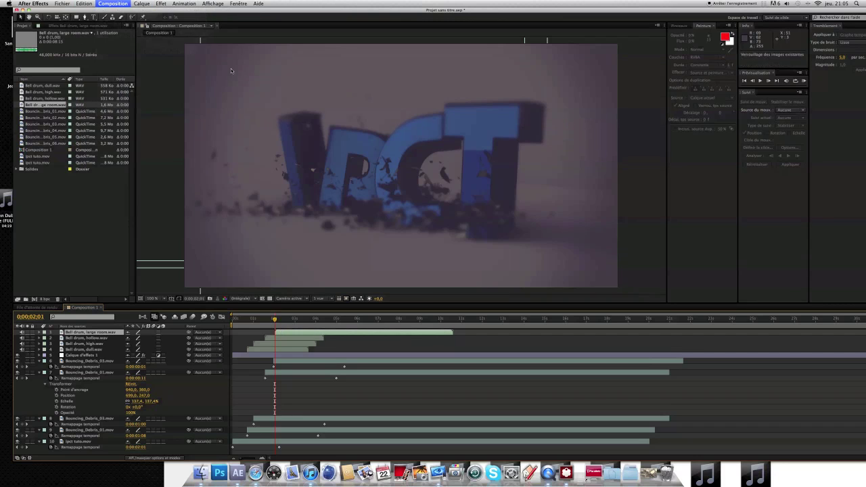
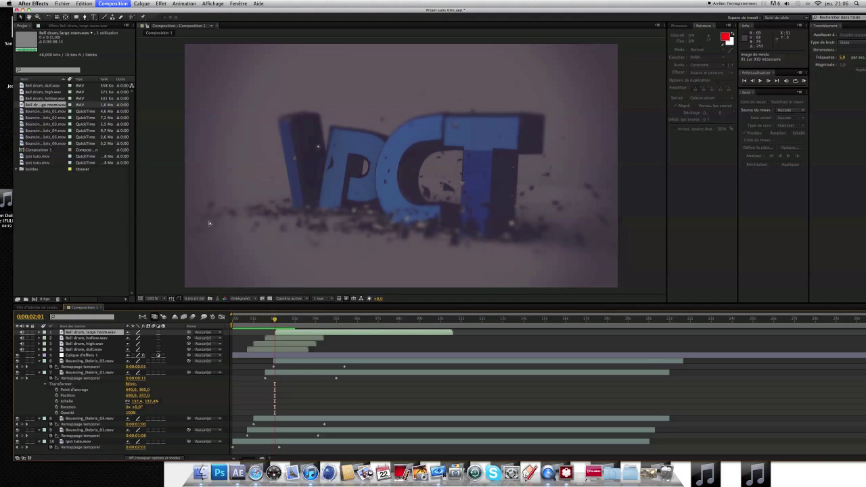
pyautogui.press('space')
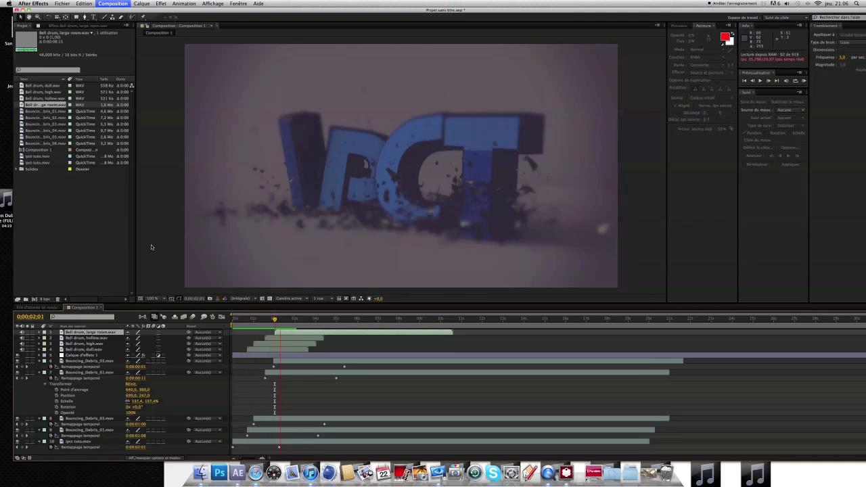
# - With the time at 0;00;04;00, create a text layer reading YOUTUBE.COM and move it to the middle of the frame
pyautogui.moveTo(275, 326); pyautogui.dragTo(305, 320)
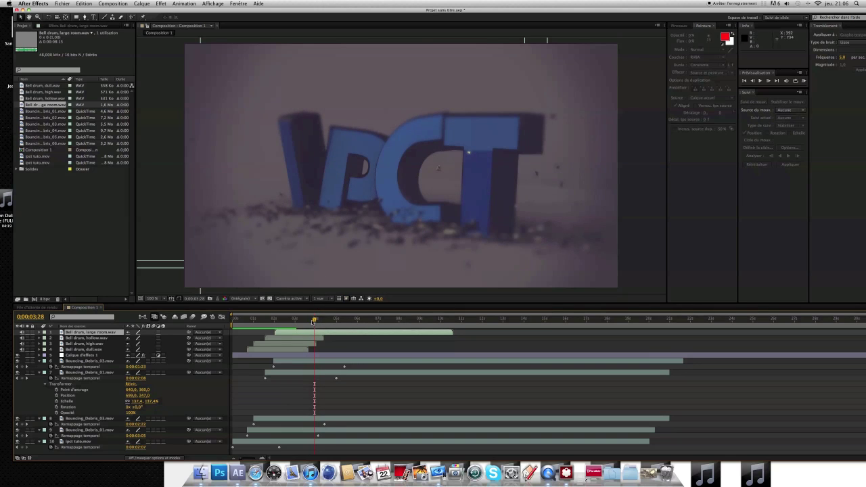
pyautogui.moveTo(291, 320)
pyautogui.mouseDown()
pyautogui.moveTo(259, 323)
pyautogui.moveTo(292, 328)
pyautogui.moveTo(284, 341)
pyautogui.moveTo(249, 326)
pyautogui.moveTo(299, 319)
pyautogui.mouseUp()
pyautogui.press('space')
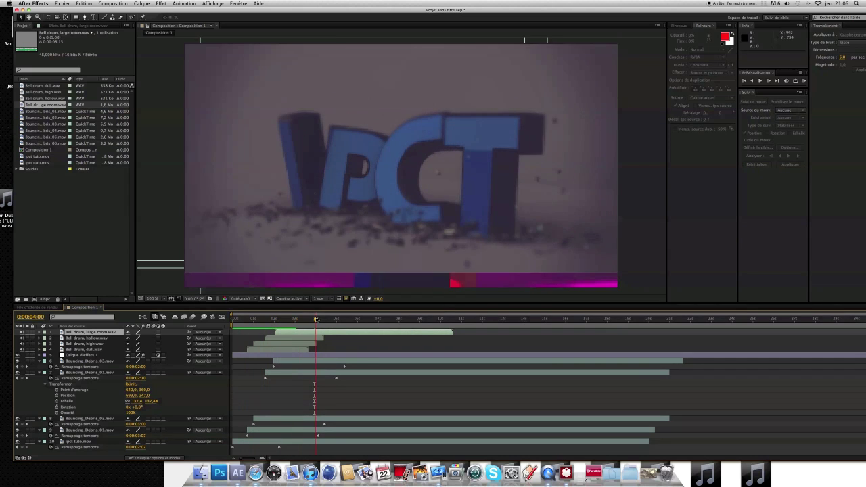
pyautogui.click(141, 4)
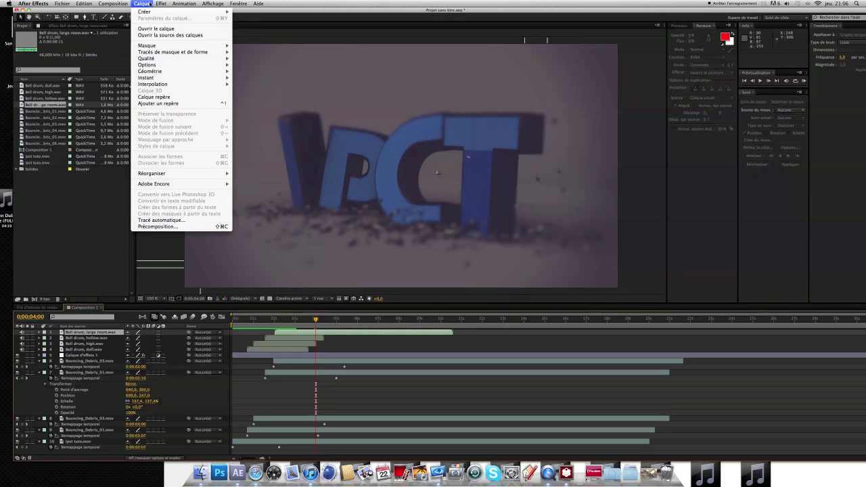
pyautogui.click(76, 214)
pyautogui.click(93, 18)
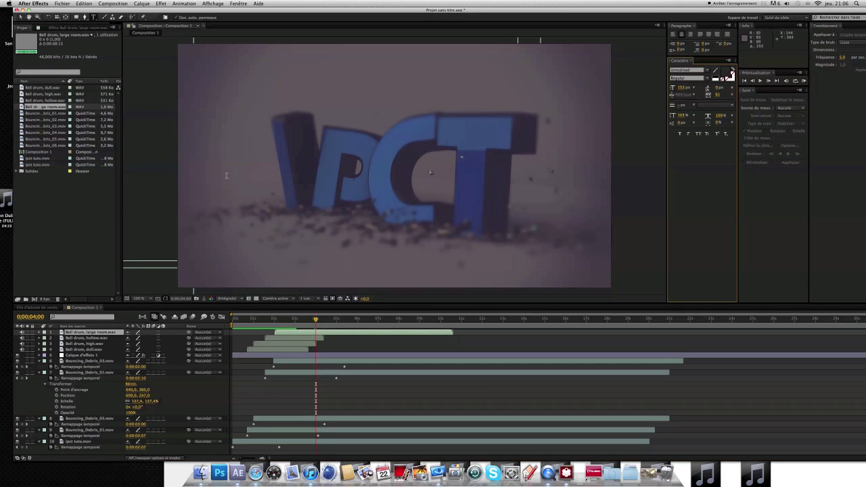
pyautogui.click(227, 176)
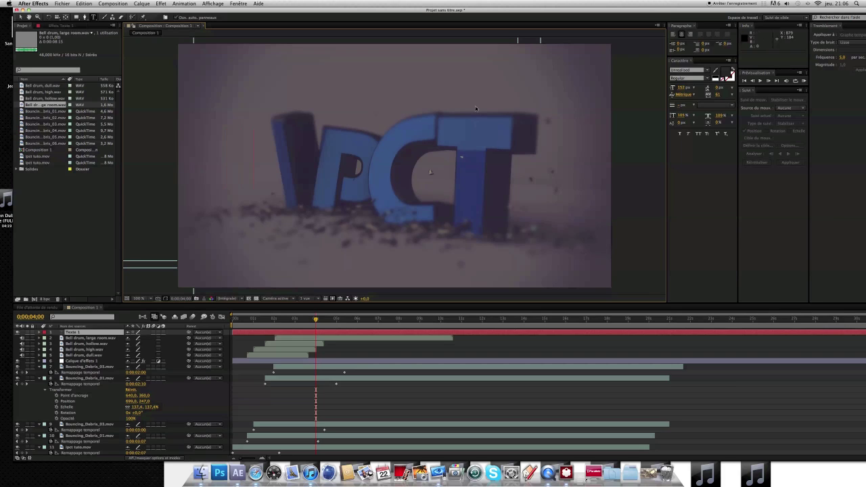
pyautogui.write('YOUTUBE')
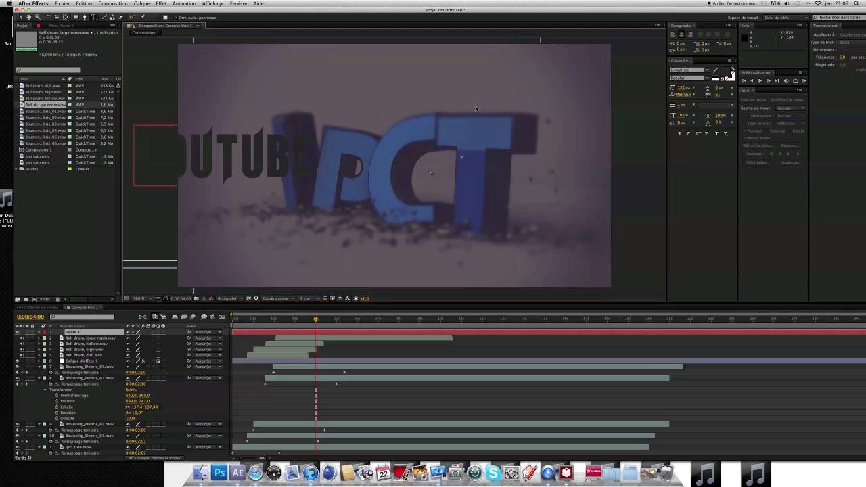
pyautogui.write('.COM')
pyautogui.press('KP_Enter')
pyautogui.moveTo(362, 154); pyautogui.dragTo(246, 162)
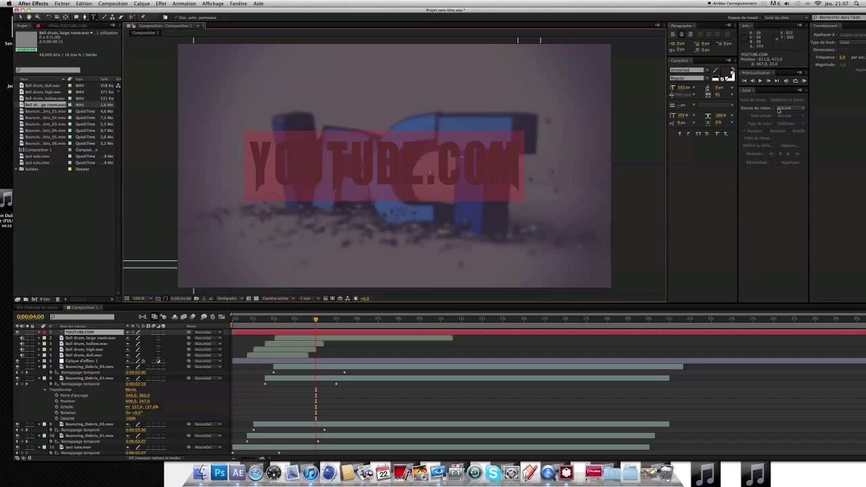
# - Set the YOUTUBE.COM text's font to Helvetica Neue in the UltraLight style
pyautogui.click(707, 70)
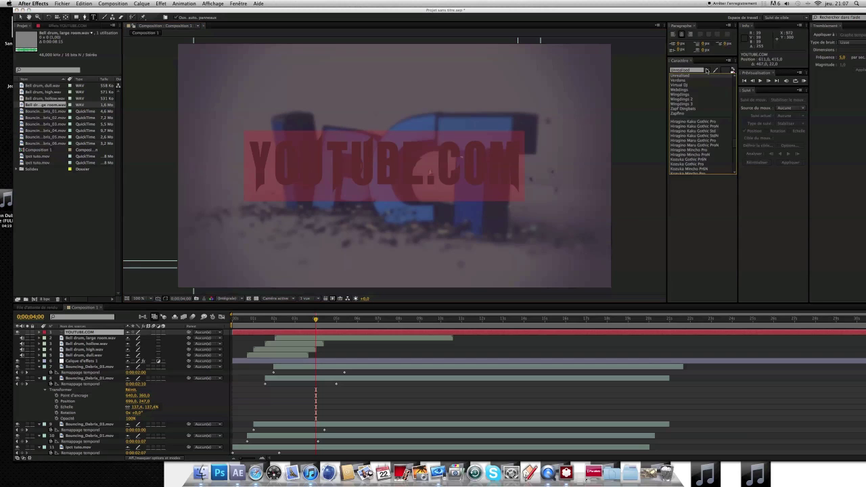
pyautogui.scroll(20, 713, 115)
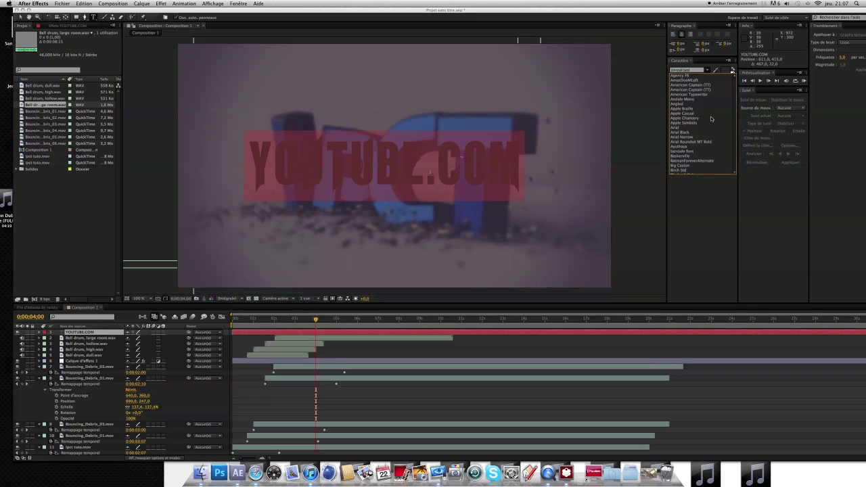
pyautogui.scroll(-15, 711, 120)
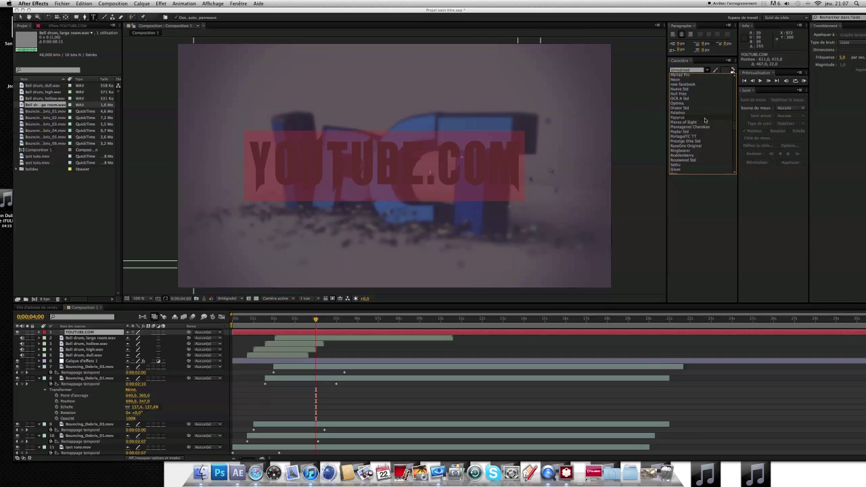
pyautogui.click(690, 71)
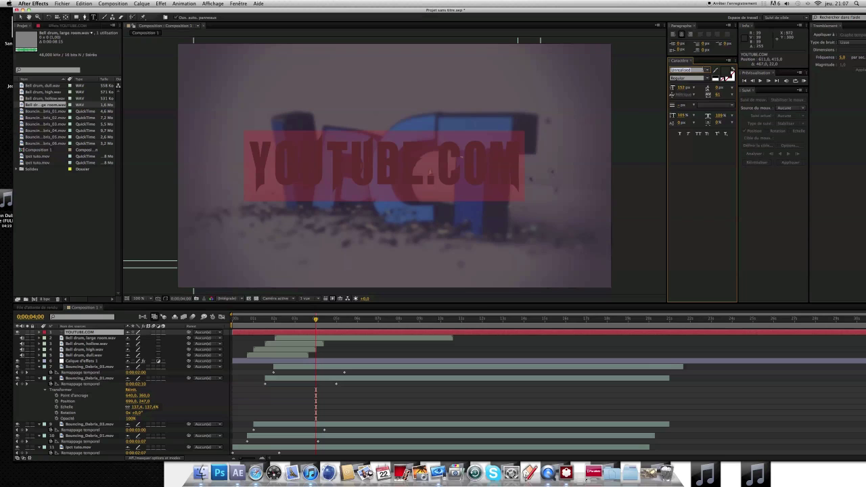
pyautogui.write('Helvetica')
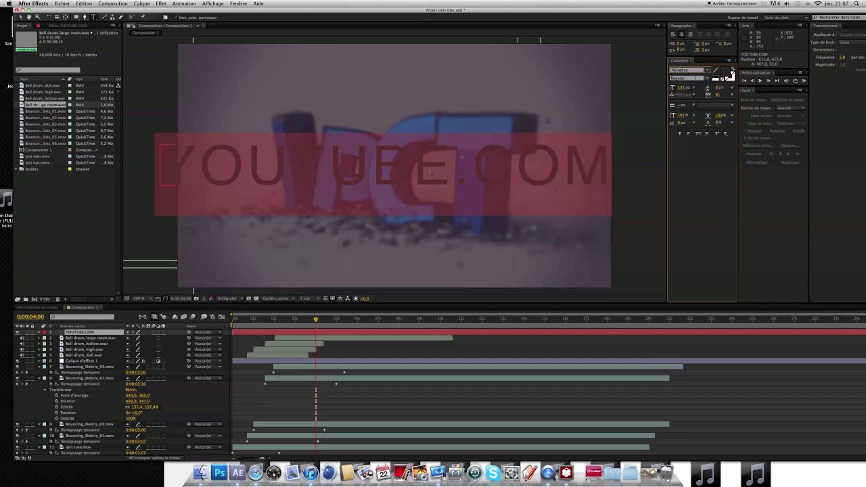
pyautogui.click(708, 70)
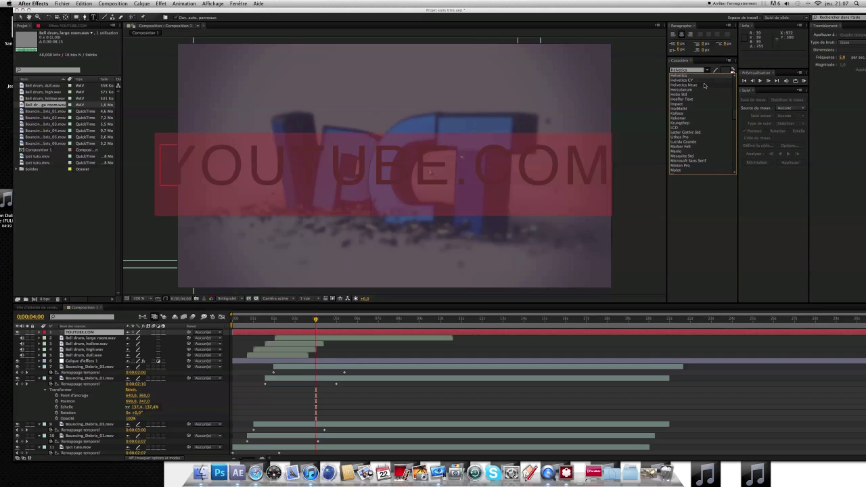
pyautogui.click(704, 85)
pyautogui.click(709, 79)
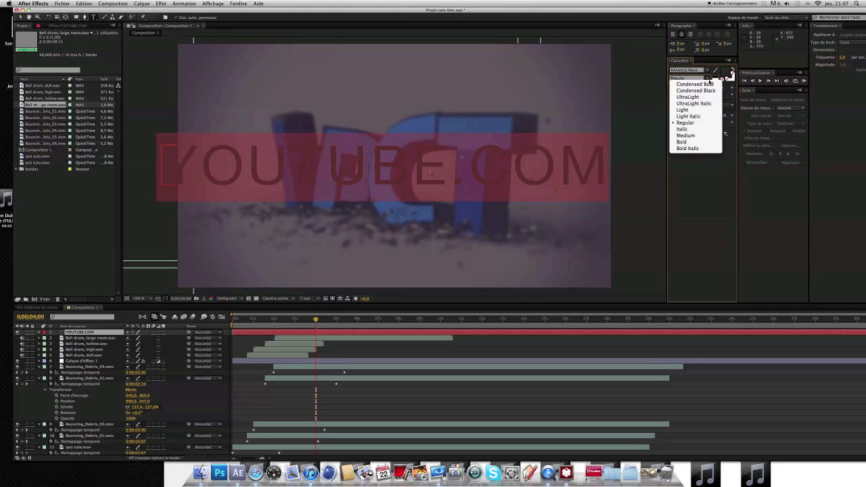
pyautogui.click(698, 100)
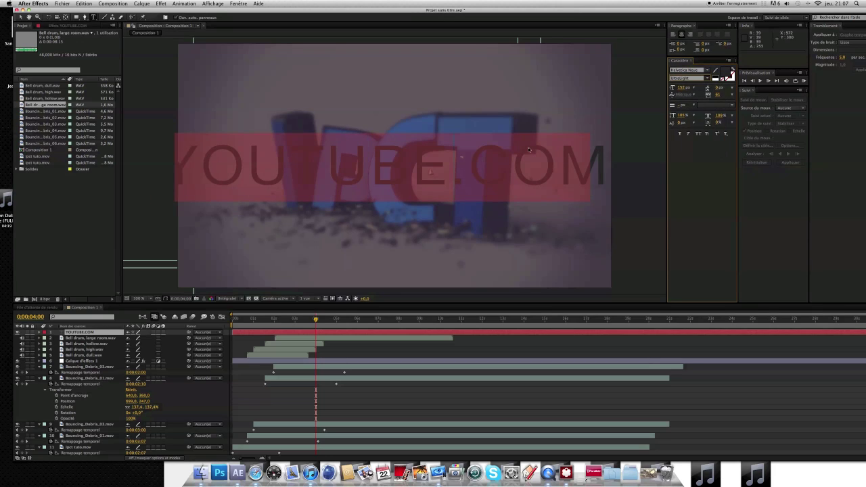
pyautogui.click(551, 167)
pyautogui.moveTo(585, 165); pyautogui.dragTo(187, 151)
pyautogui.press('KP_Enter')
# - Reduce the YOUTUBE.COM text's font size and place it centred just below the 3D letters
pyautogui.moveTo(406, 201); pyautogui.dragTo(415, 208)
pyautogui.moveTo(593, 259); pyautogui.dragTo(606, 252)
pyautogui.moveTo(680, 88); pyautogui.dragTo(660, 101)
pyautogui.moveTo(436, 252); pyautogui.dragTo(428, 235)
pyautogui.doubleClick(460, 265)
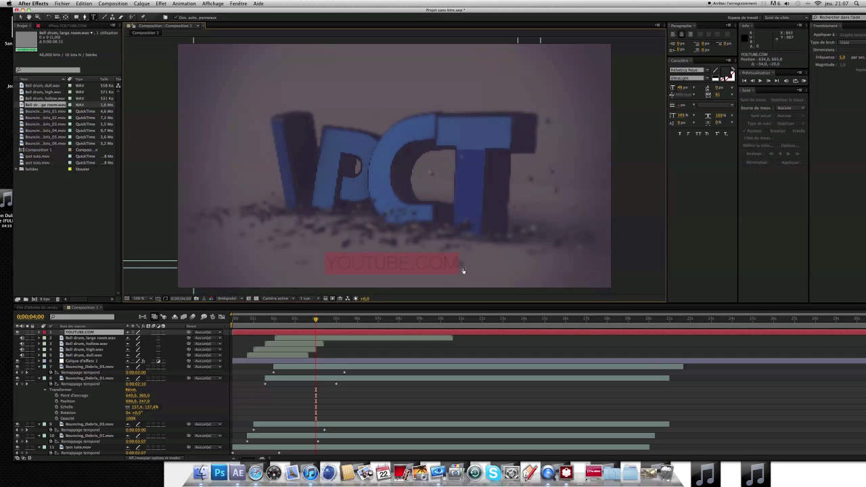
pyautogui.click(681, 88)
pyautogui.hotkey('shift', 'Up')
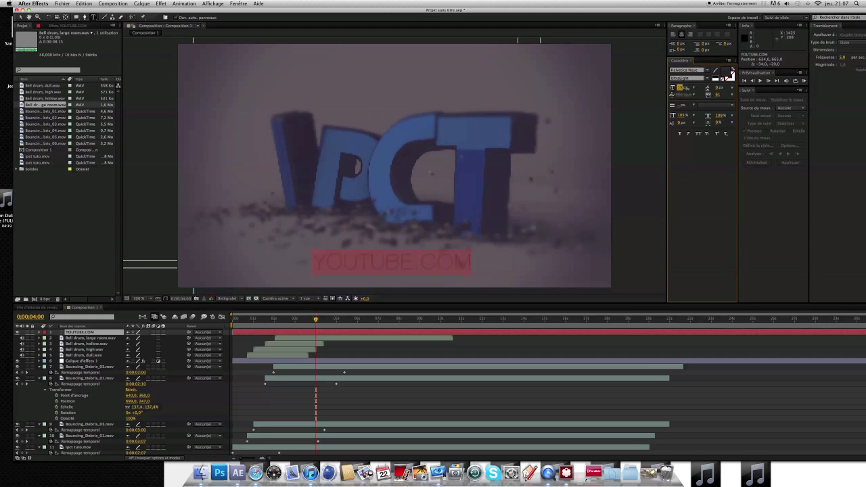
pyautogui.press('Return')
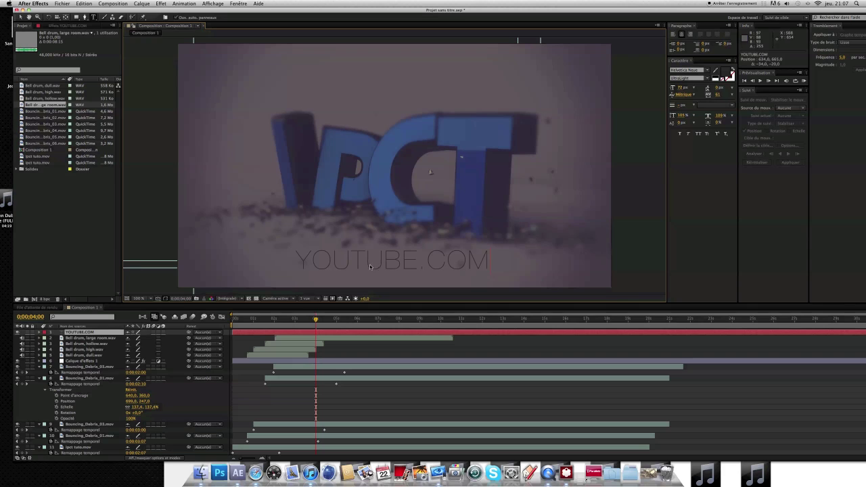
# - Set the fill colour of the whole YOUTUBE.COM text to white
pyautogui.moveTo(566, 193); pyautogui.dragTo(519, 62)
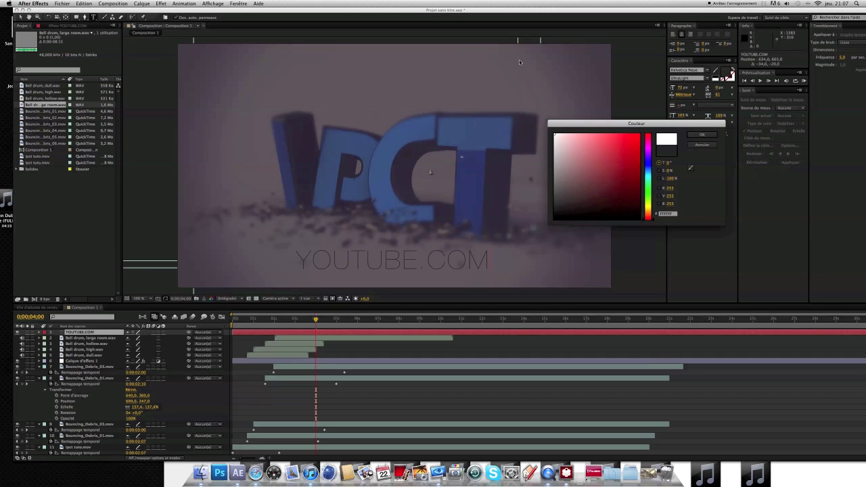
pyautogui.click(702, 134)
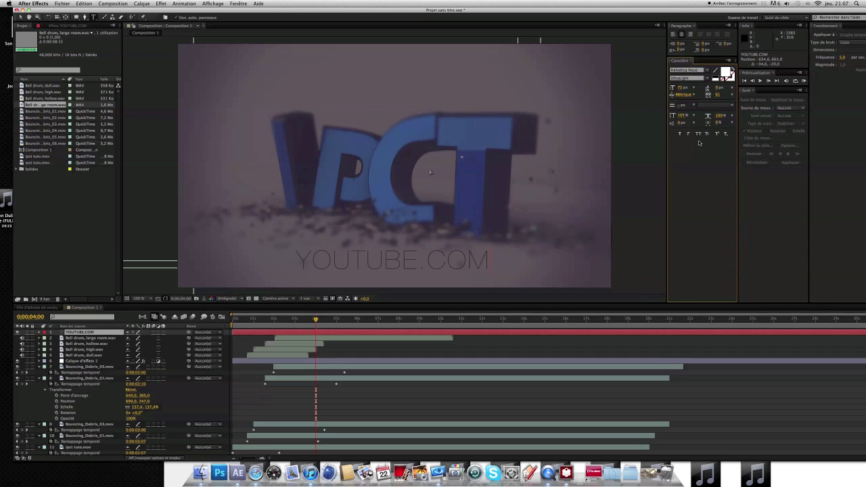
pyautogui.click(487, 260)
pyautogui.moveTo(487, 260); pyautogui.dragTo(295, 262)
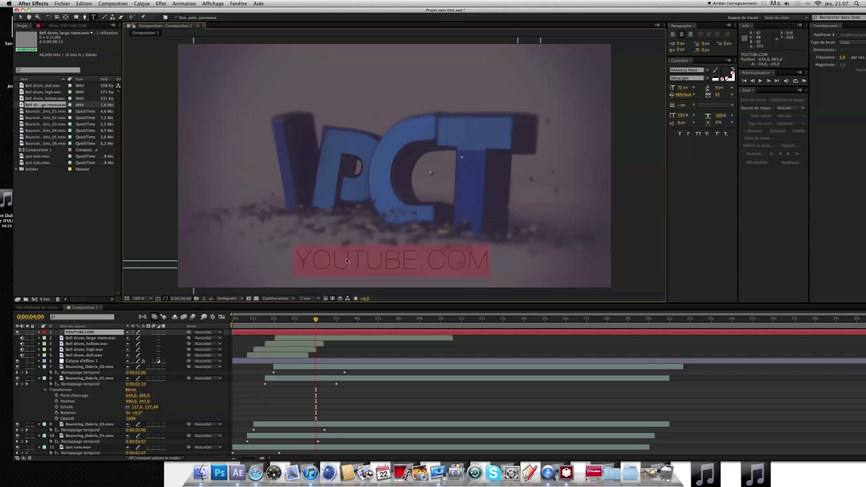
pyautogui.click(725, 72)
pyautogui.moveTo(587, 161); pyautogui.dragTo(567, 133)
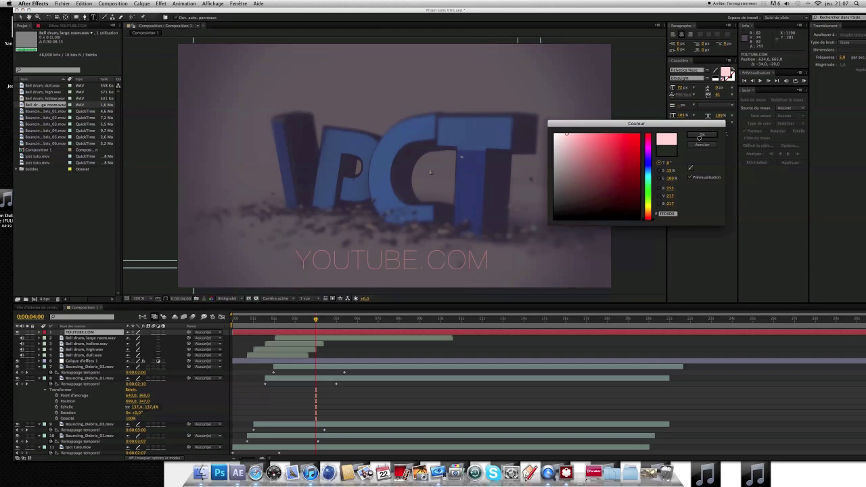
pyautogui.click(702, 134)
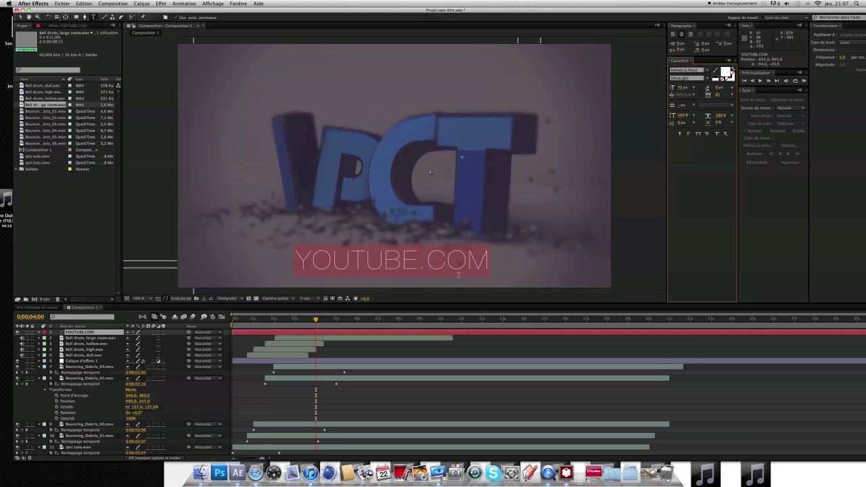
pyautogui.click(481, 262)
# - Add an Opacité text animator to the YOUTUBE.COM layer and set its opacity to 0%
pyautogui.click(87, 332)
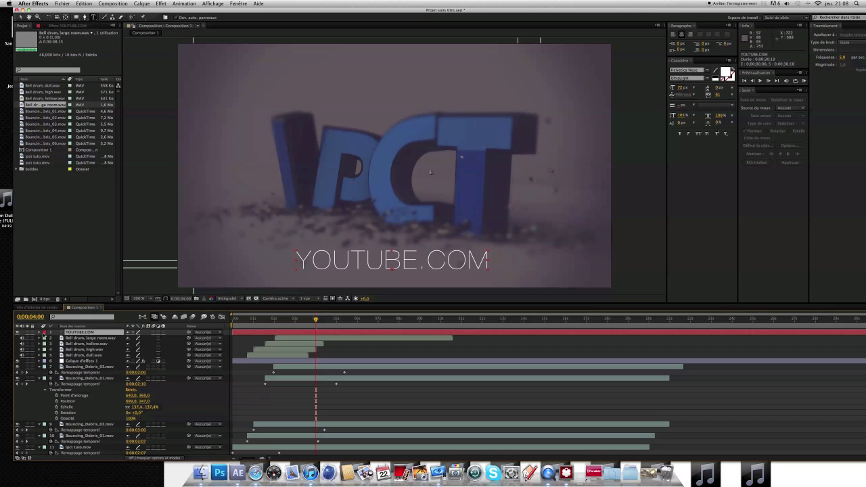
pyautogui.click(39, 332)
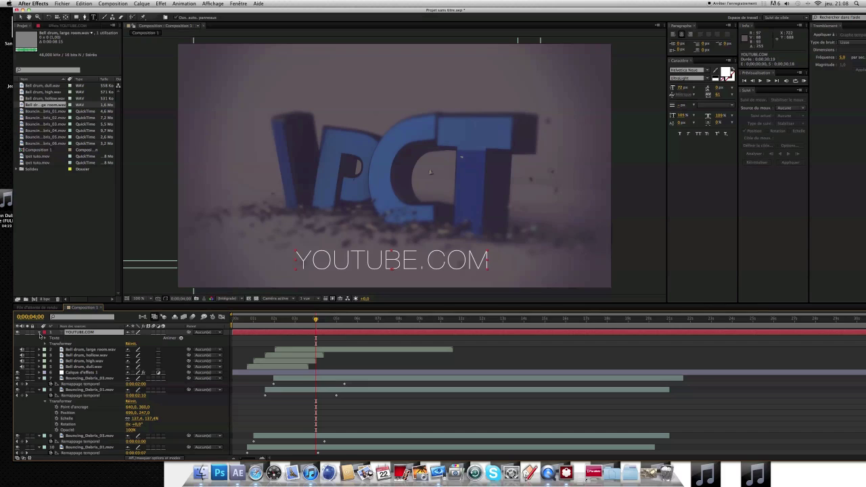
pyautogui.click(180, 339)
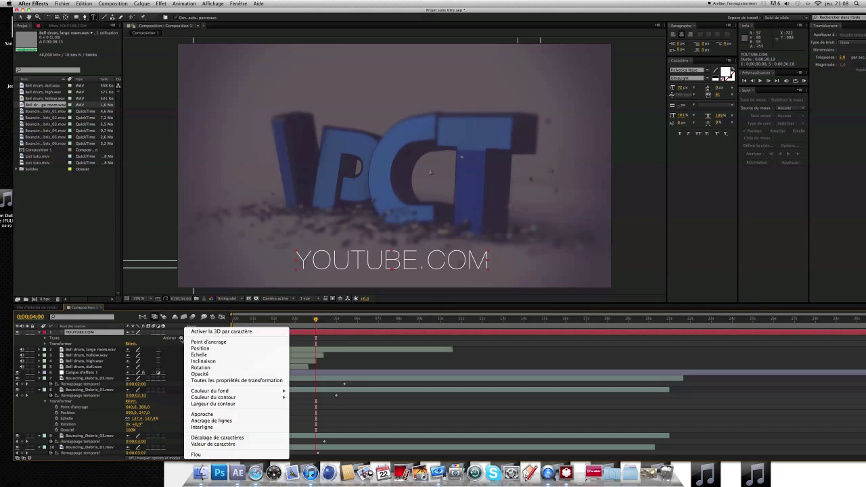
pyautogui.click(215, 374)
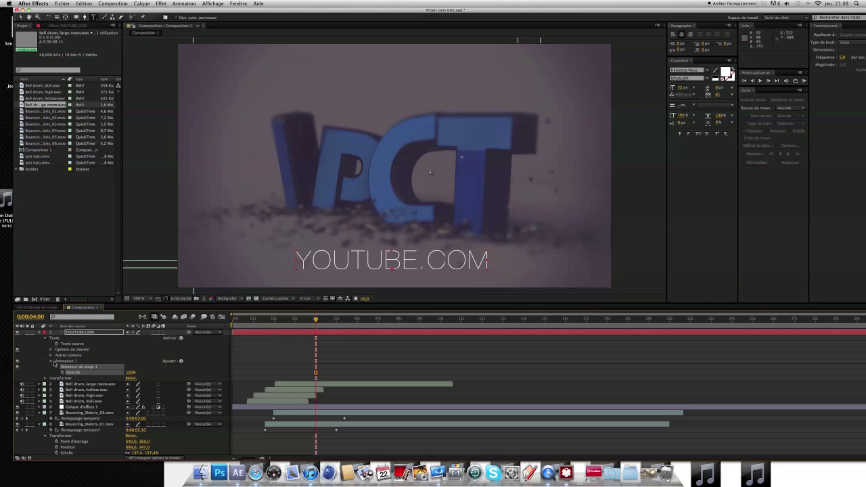
pyautogui.click(57, 367)
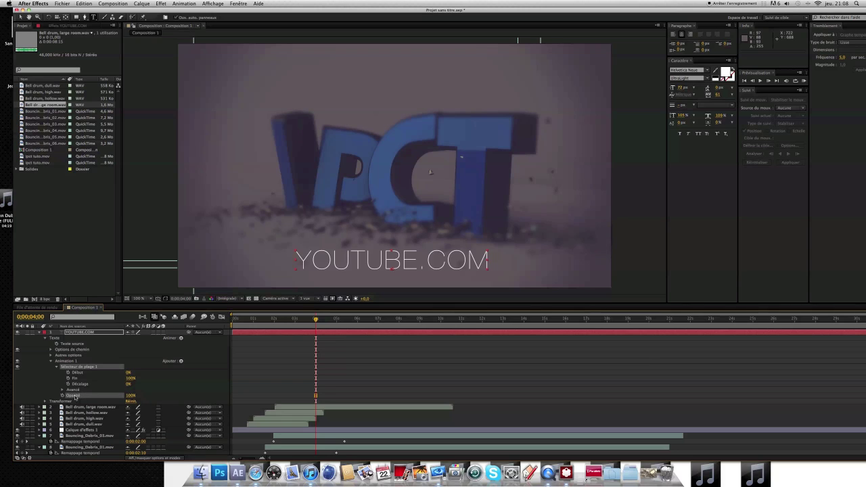
pyautogui.moveTo(130, 396); pyautogui.dragTo(60, 401)
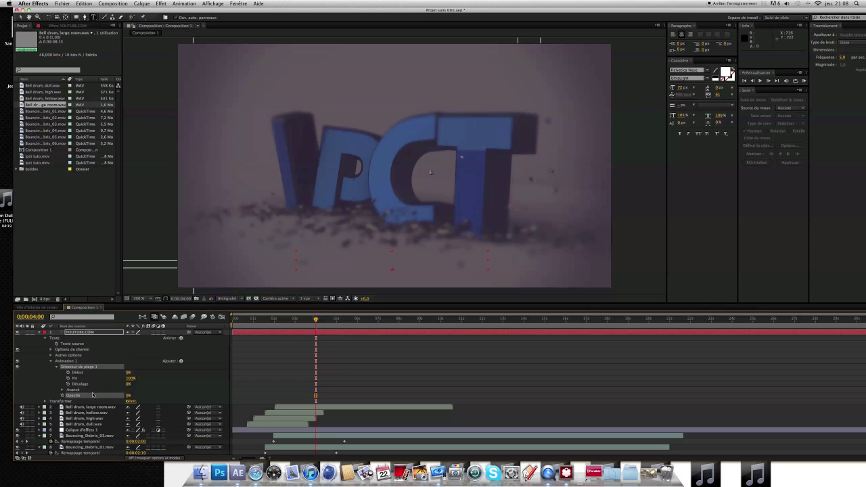
# - Keyframe the range selector's Décalage at -100% on 0;00;04;00 and 100% on 0;00;05;01
pyautogui.click(67, 384)
pyautogui.moveTo(128, 384); pyautogui.dragTo(95, 390)
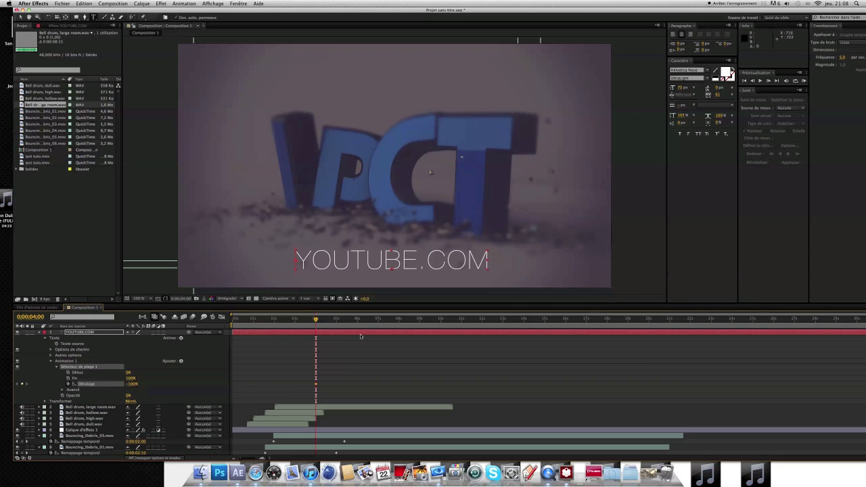
pyautogui.moveTo(316, 320); pyautogui.dragTo(337, 321)
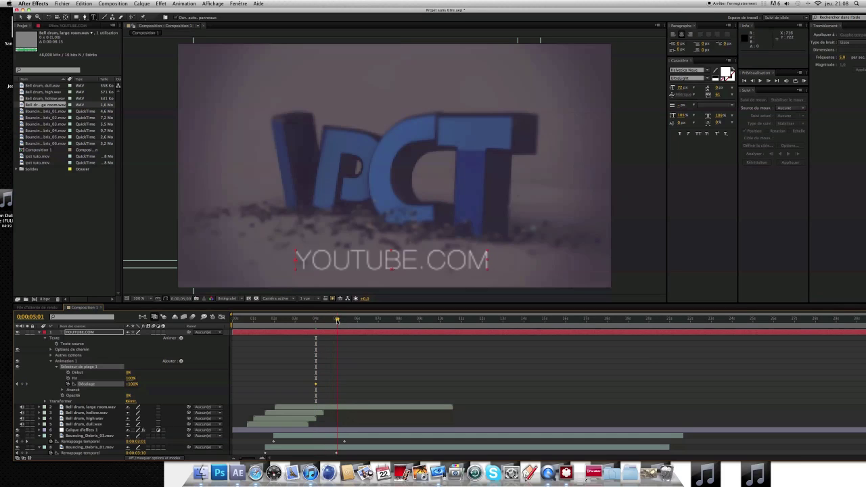
pyautogui.moveTo(131, 383); pyautogui.dragTo(183, 385)
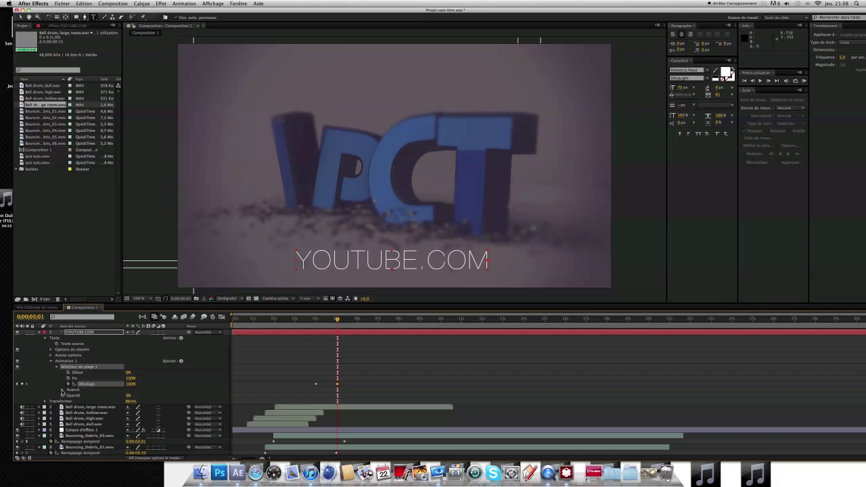
# - Set the range selector's Forme to Dégradé du haut and scrub between the Décalage keyframes to check the text reveal
pyautogui.click(62, 391)
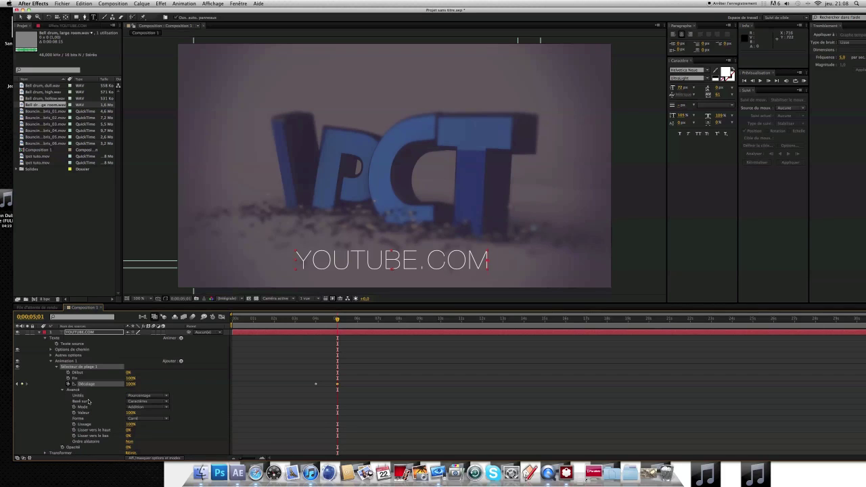
pyautogui.click(141, 406)
pyautogui.click(141, 409)
pyautogui.click(137, 419)
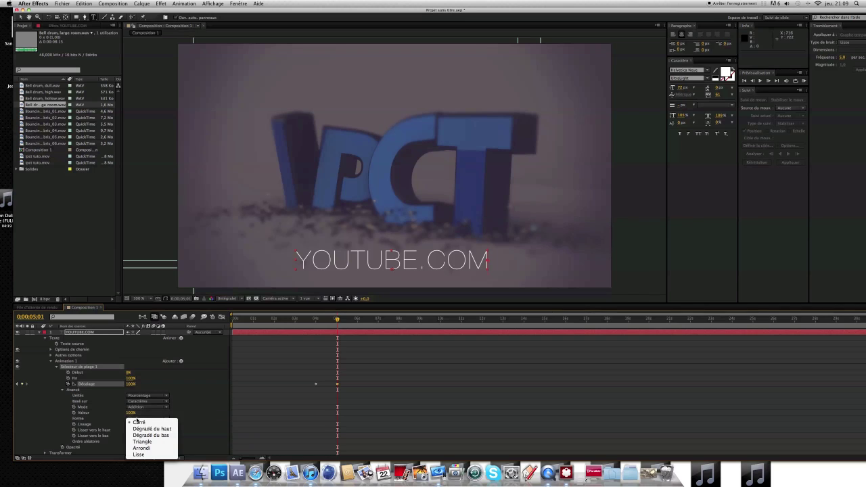
pyautogui.click(152, 429)
pyautogui.moveTo(331, 318)
pyautogui.mouseDown()
pyautogui.moveTo(337, 322)
pyautogui.moveTo(323, 327)
pyautogui.moveTo(336, 332)
pyautogui.mouseUp()
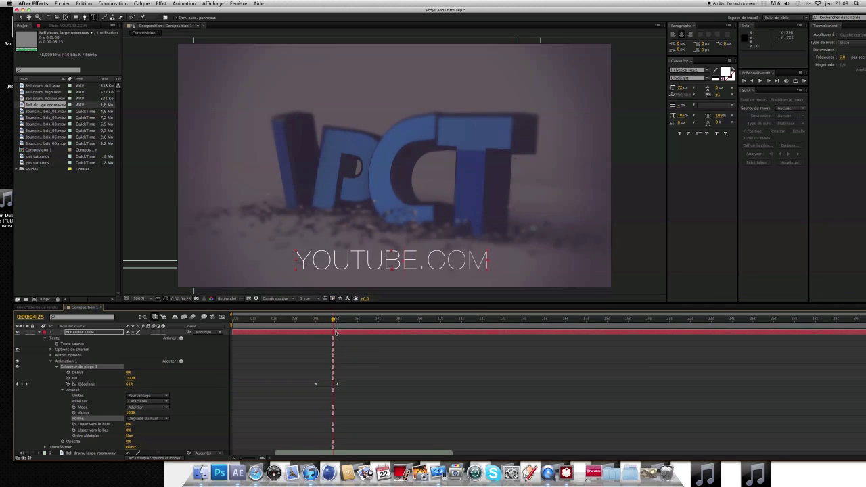
# - Add a Flou property to the YOUTUBE.COM layer's Animation 1 animator and set the blur to 21
pyautogui.click(181, 339)
pyautogui.click(146, 365)
pyautogui.click(181, 362)
pyautogui.moveTo(194, 366)
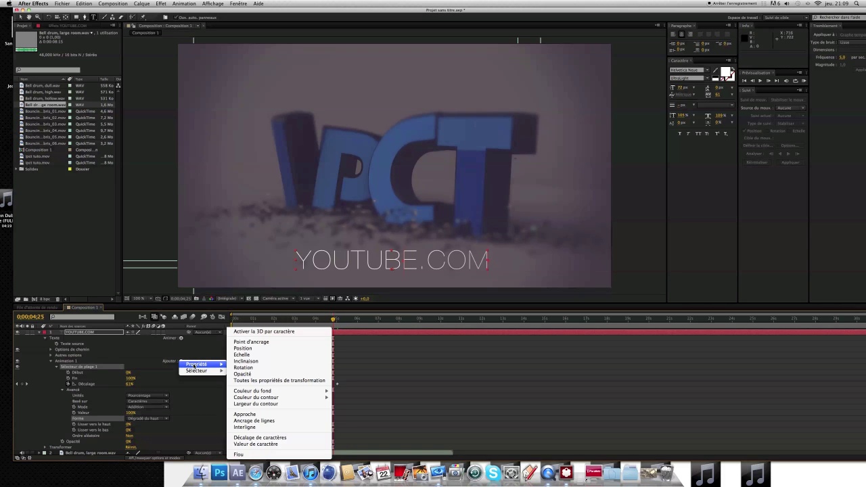
pyautogui.click(276, 454)
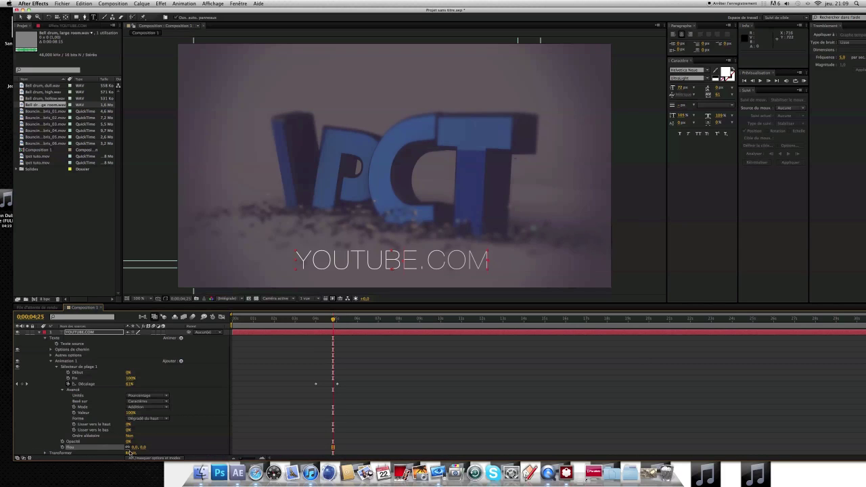
pyautogui.moveTo(145, 447); pyautogui.dragTo(154, 449)
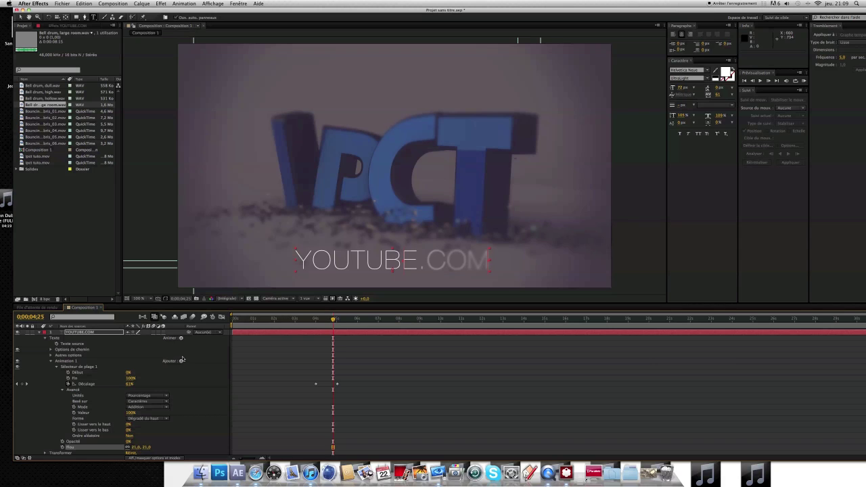
# - Add the Décalage de caractères property to the YOUTUBE.COM layer's Animation 1 animator
pyautogui.click(180, 362)
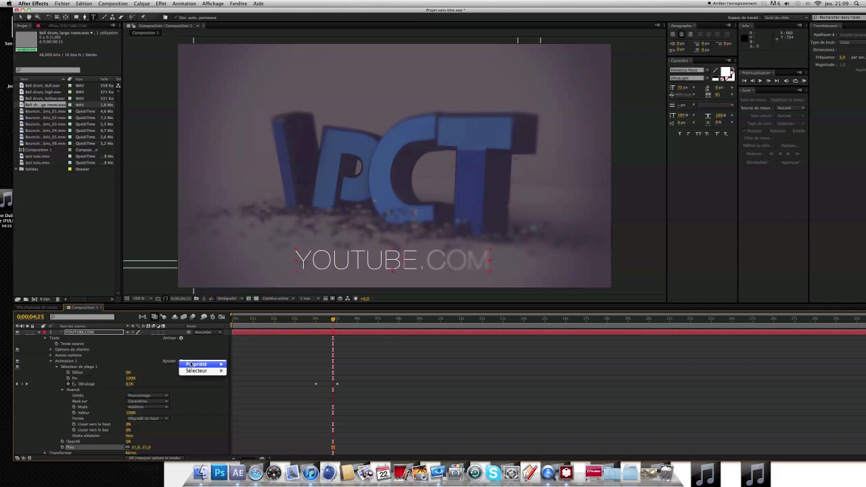
pyautogui.moveTo(203, 364)
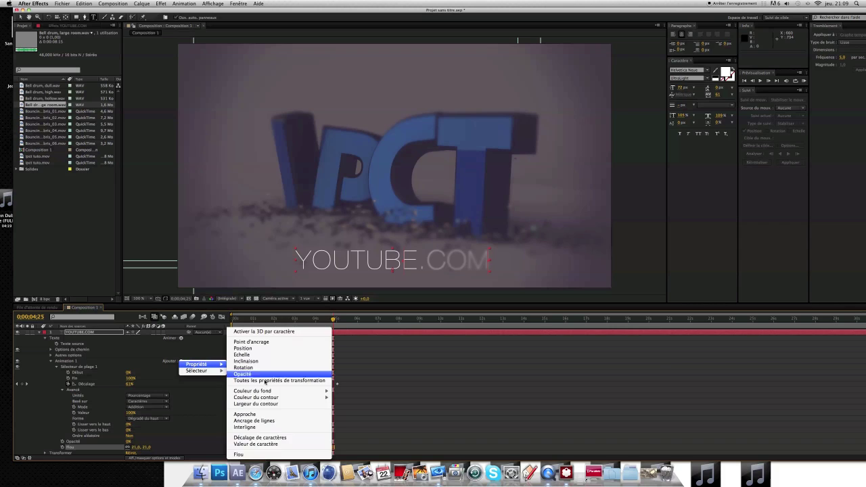
pyautogui.click(260, 438)
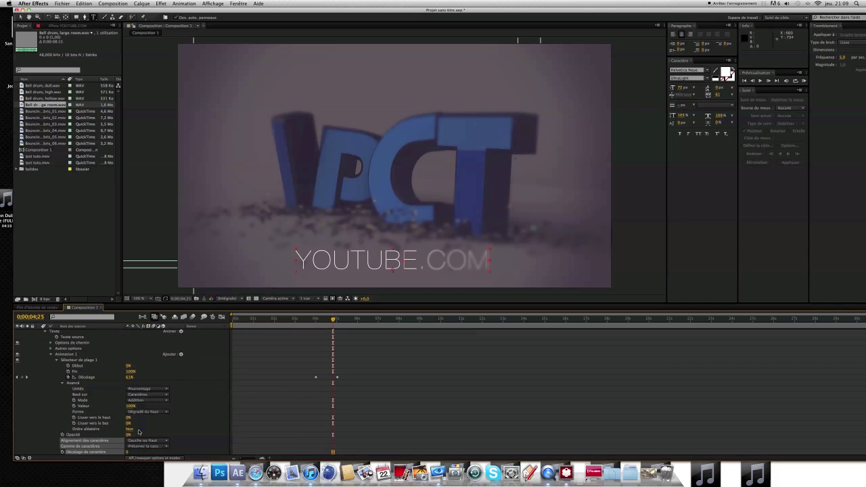
pyautogui.scroll(-2, 146, 432)
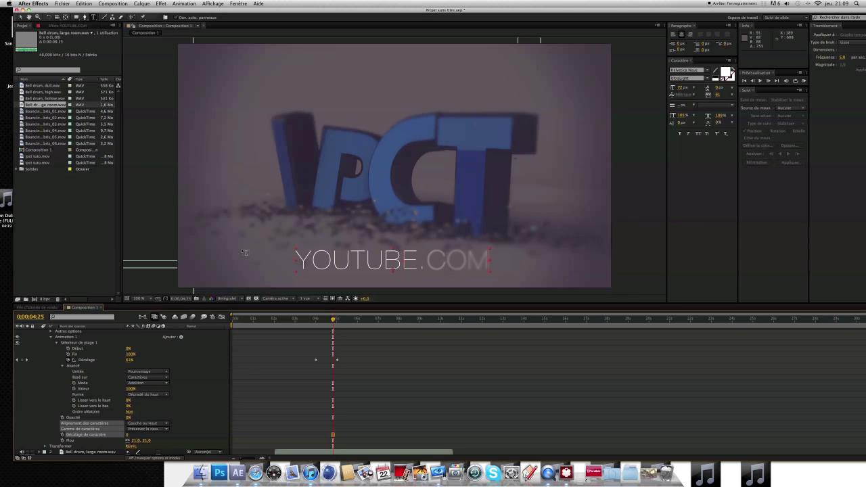
pyautogui.scroll(-3, 125, 402)
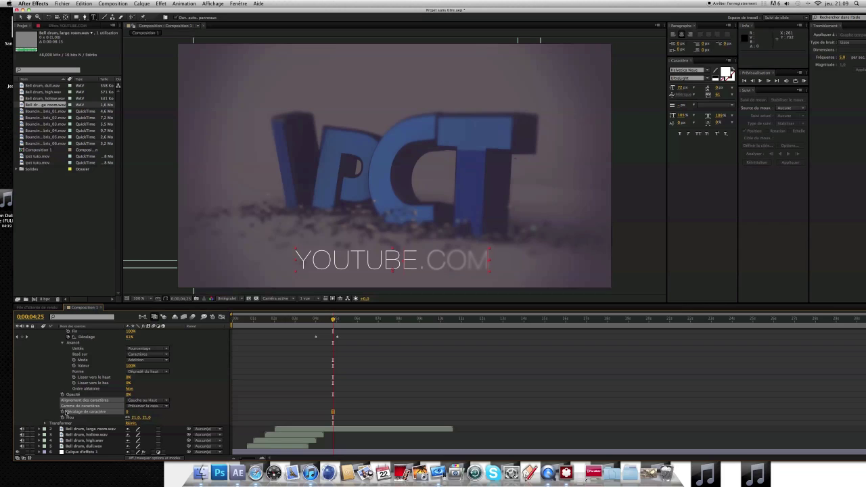
# - Keyframe the Décalage de caractère value at 163 on 0;00;04;00 and 0 on 0;00;05;01
pyautogui.moveTo(332, 319); pyautogui.dragTo(316, 321)
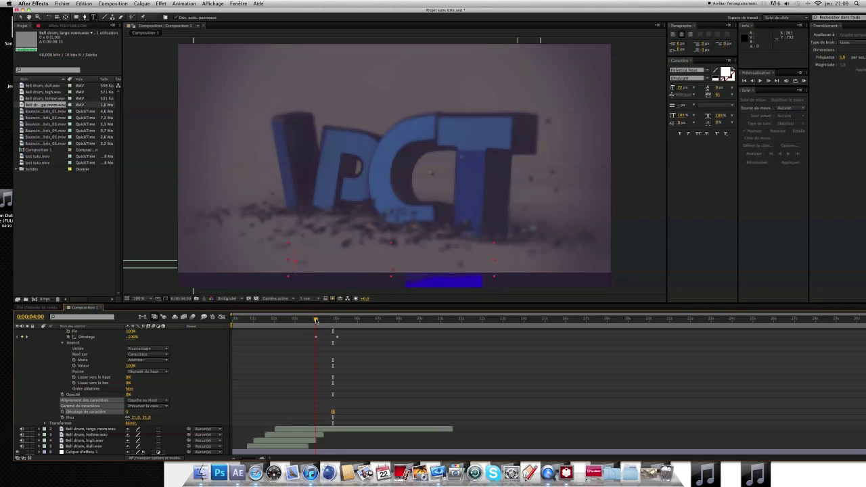
pyautogui.click(62, 413)
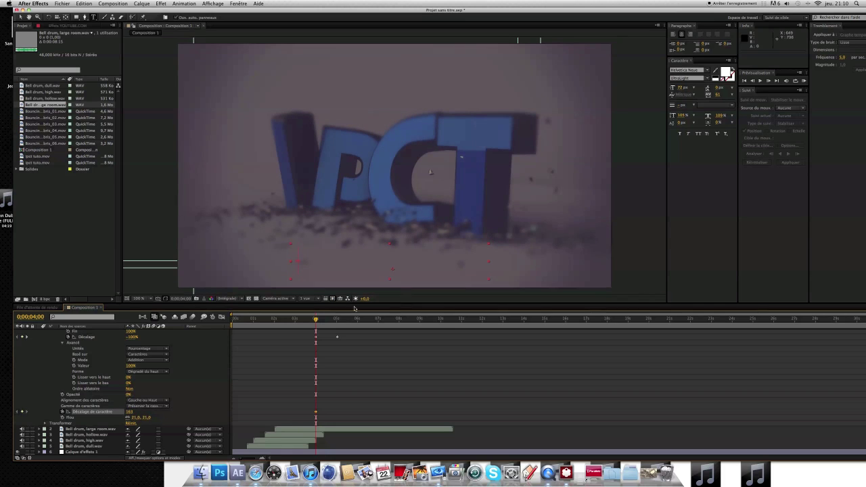
pyautogui.moveTo(315, 318); pyautogui.dragTo(337, 319)
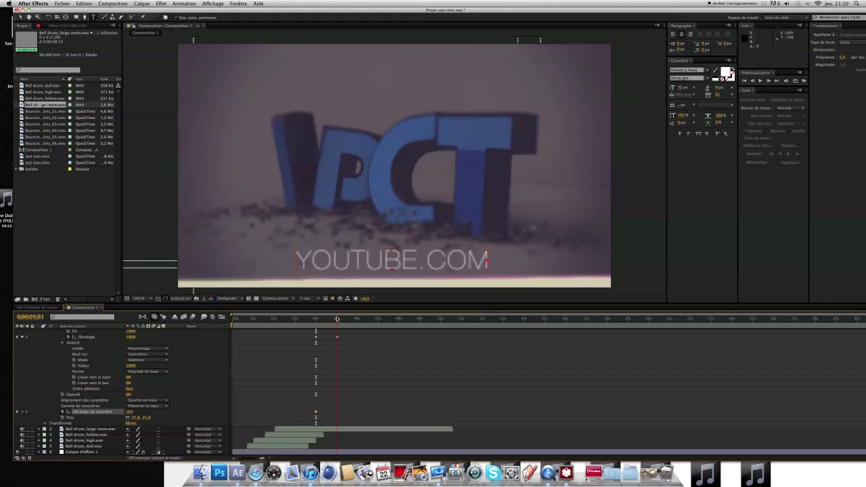
pyautogui.moveTo(131, 416); pyautogui.dragTo(109, 428)
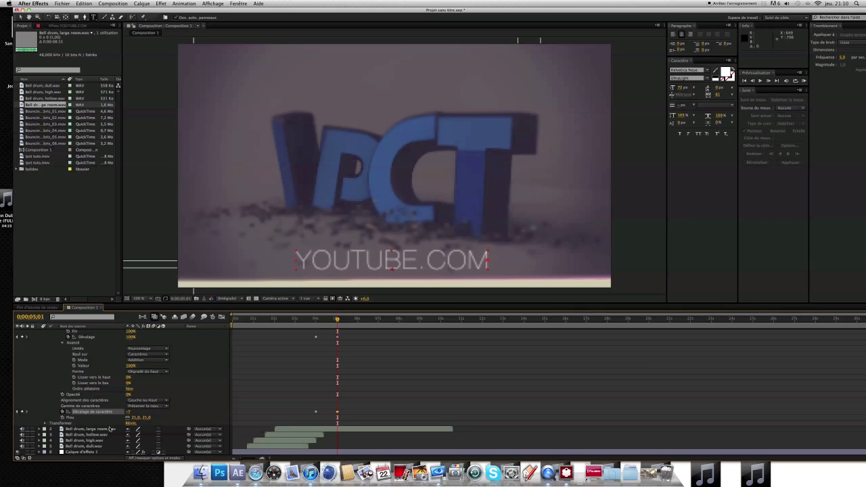
pyautogui.moveTo(134, 414); pyautogui.dragTo(136, 415)
pyautogui.click(132, 411)
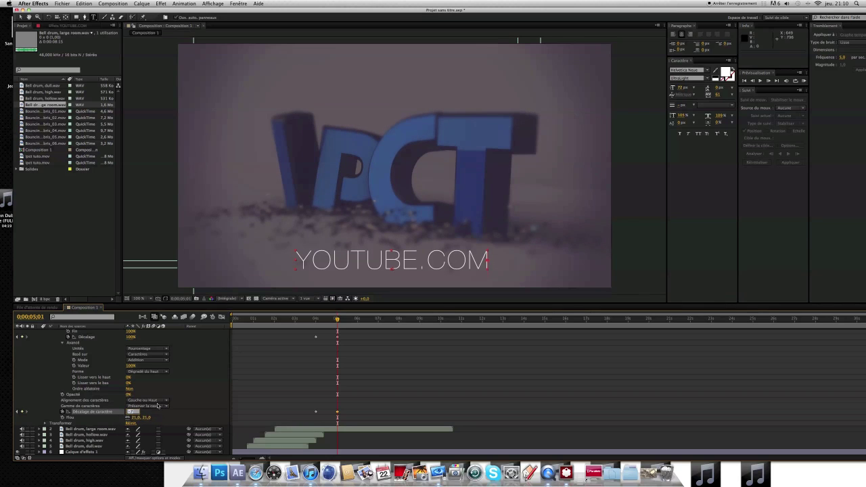
pyautogui.write('21')
pyautogui.press('Return')
# - Play back the YOUTUBE.COM reveal several times from around 0;00;04;14 to check the scrambled, blurred letters
pyautogui.moveTo(337, 319); pyautogui.dragTo(325, 320)
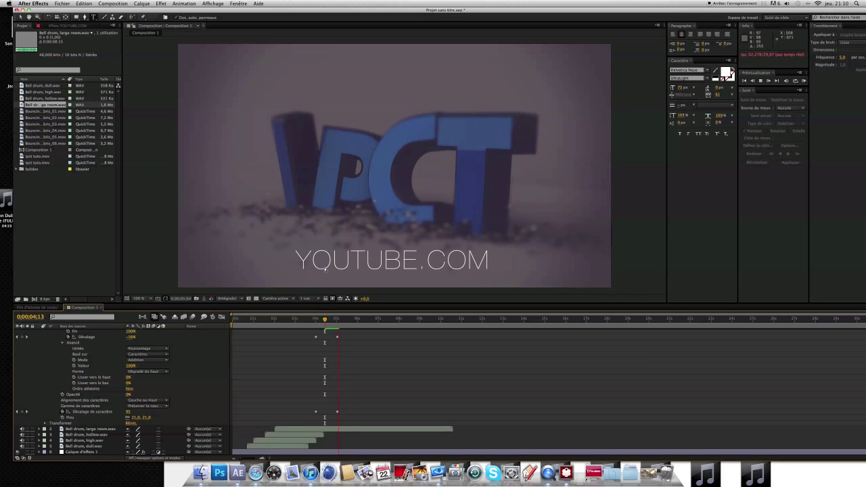
pyautogui.press('space')
pyautogui.moveTo(340, 319); pyautogui.dragTo(325, 319)
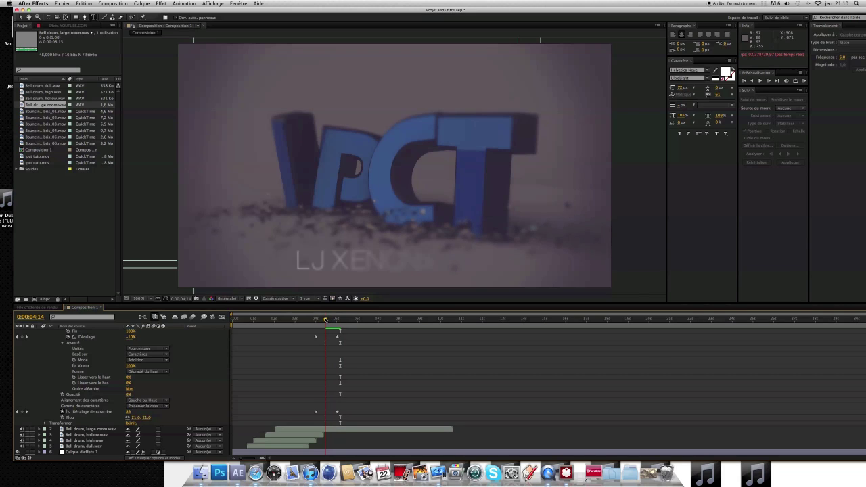
pyautogui.press('space')
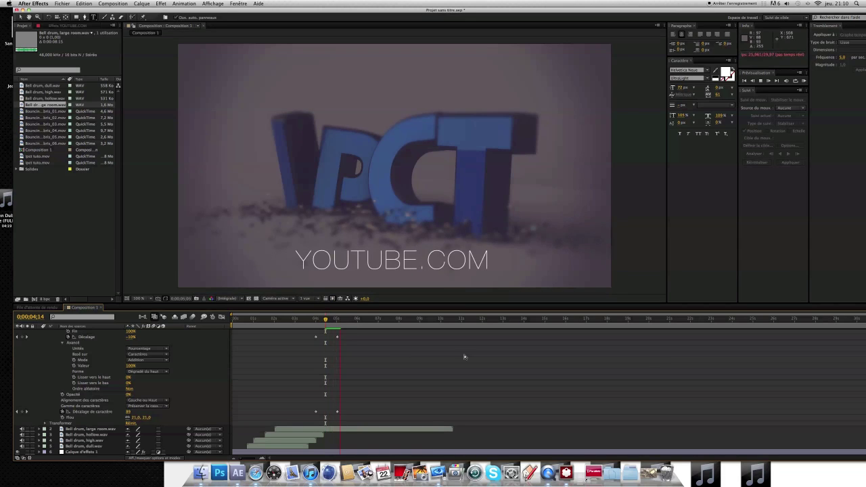
pyautogui.press('space')
pyautogui.moveTo(343, 320); pyautogui.dragTo(326, 320)
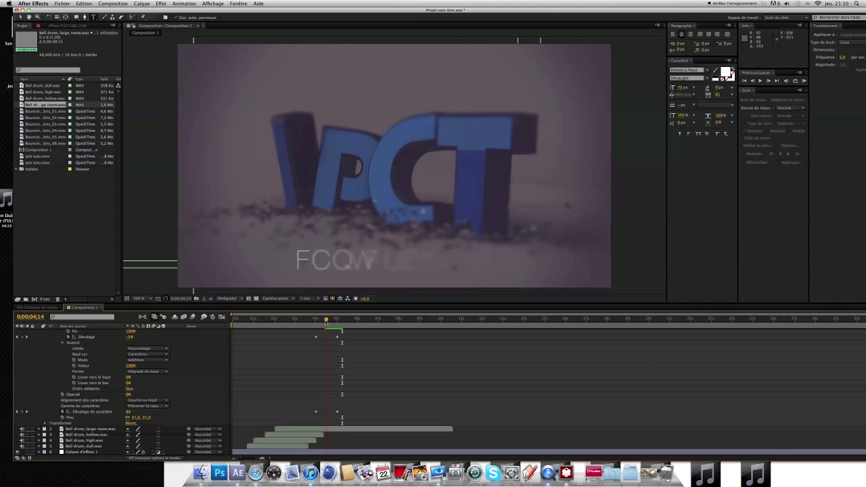
pyautogui.press('space')
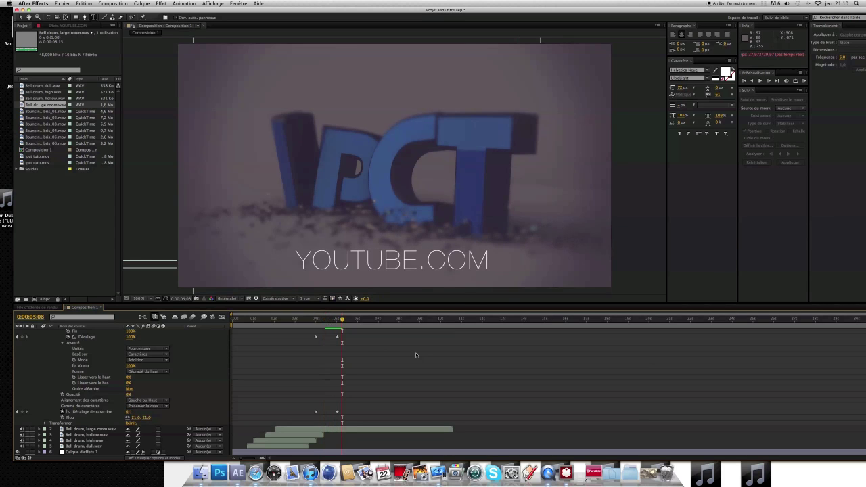
# - Switch to the Impacts sound folder in Finder and audition the Power down 03, 04, 05 and 06 sounds
pyautogui.moveTo(469, 10); pyautogui.dragTo(473, 140)
pyautogui.moveTo(482, 86); pyautogui.dragTo(480, 23)
pyautogui.scroll(-3, 304, 76)
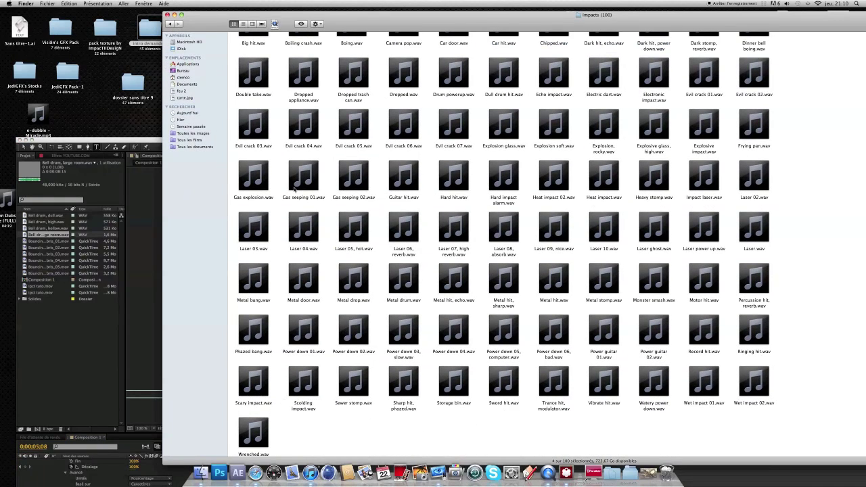
pyautogui.click(403, 330)
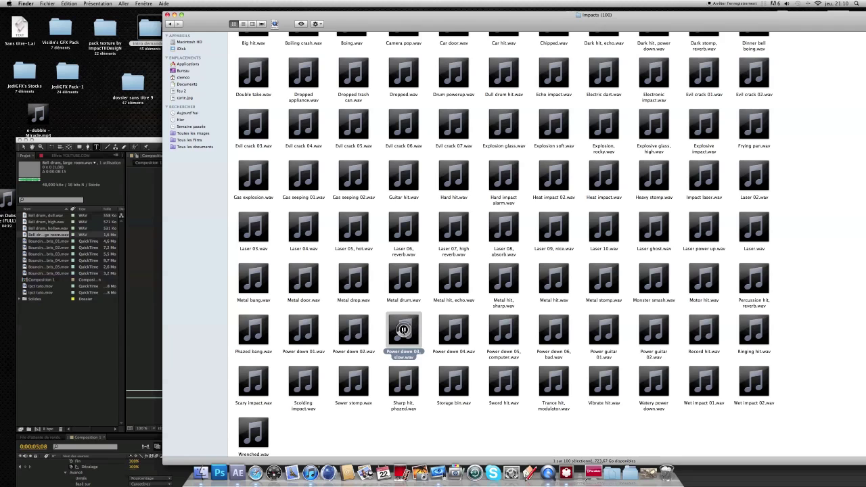
pyautogui.click(453, 330)
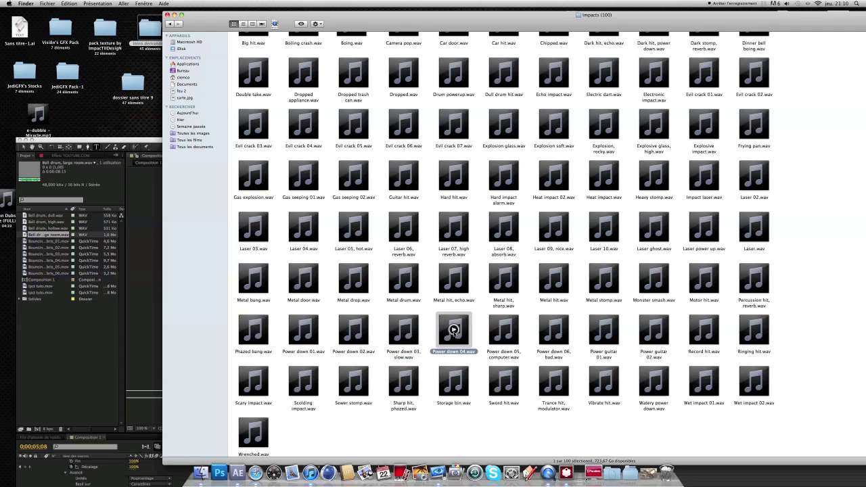
pyautogui.click(503, 330)
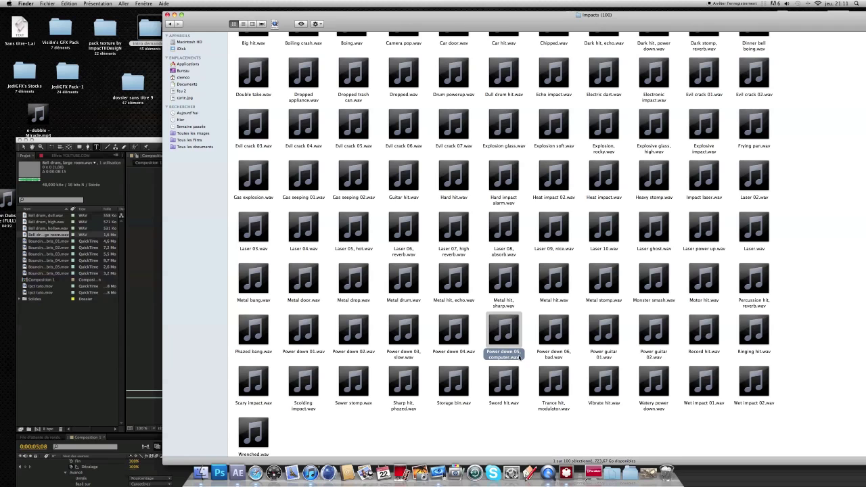
pyautogui.moveTo(517, 332)
pyautogui.click(553, 330)
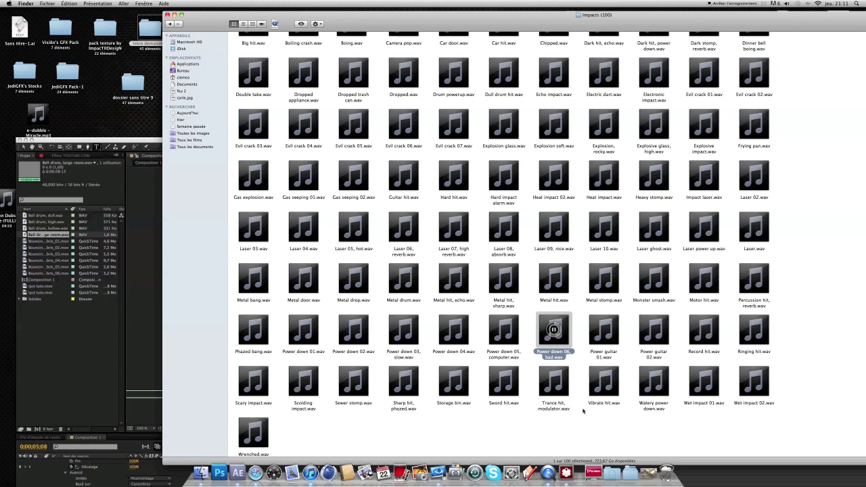
pyautogui.click(583, 413)
# - Close the Impacts folder, return to the After Effects composition and move the current time to 0;00;04;10
pyautogui.moveTo(195, 24); pyautogui.dragTo(199, 57)
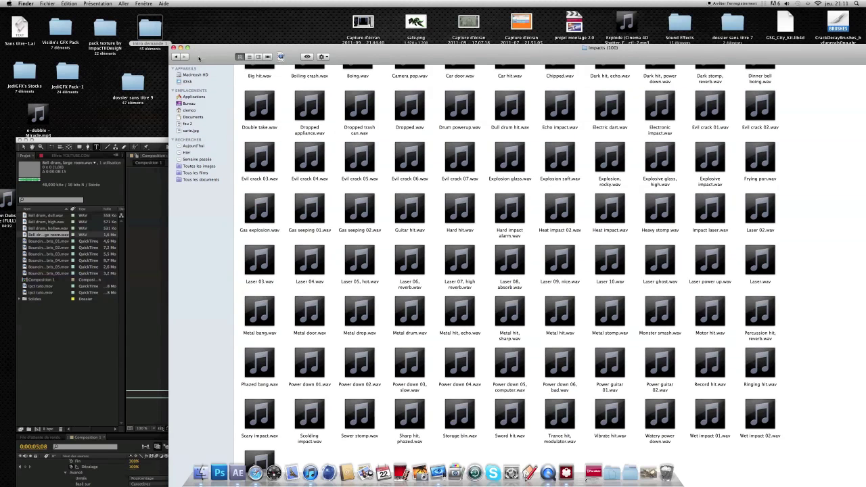
pyautogui.click(173, 48)
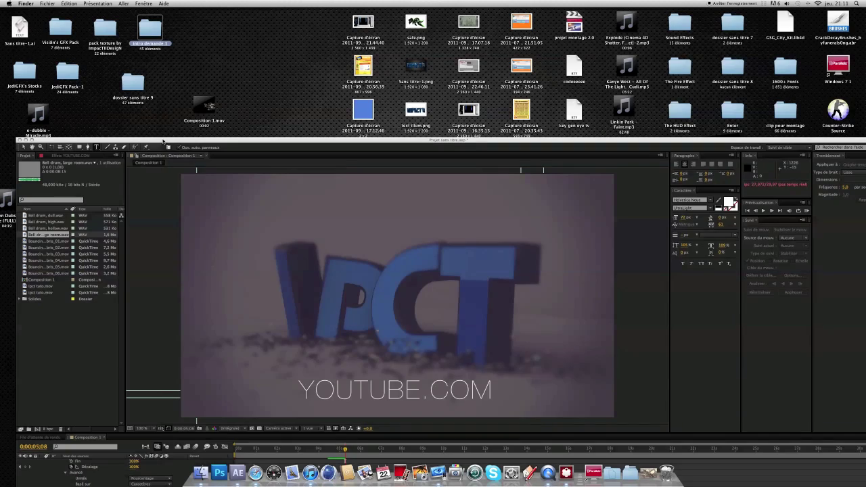
pyautogui.moveTo(162, 140); pyautogui.dragTo(161, 2)
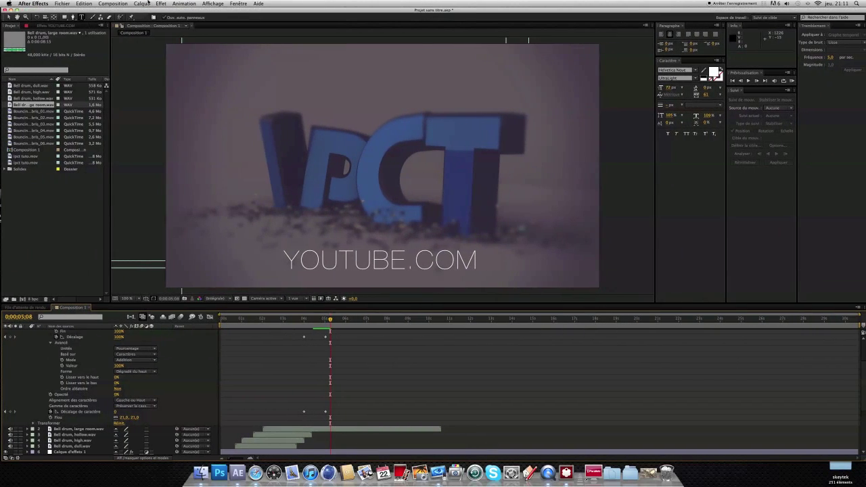
pyautogui.moveTo(330, 320); pyautogui.dragTo(311, 328)
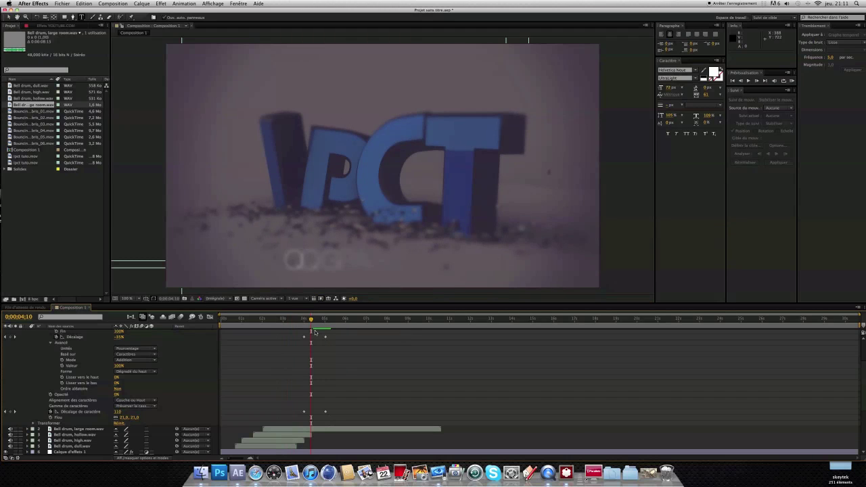